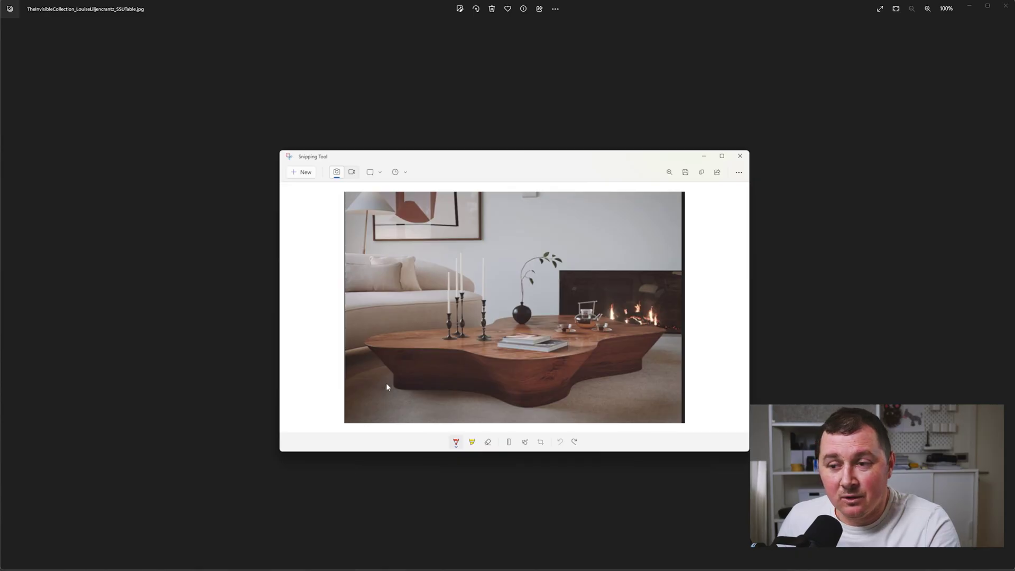
left_click_drag(393, 375, 393, 383)
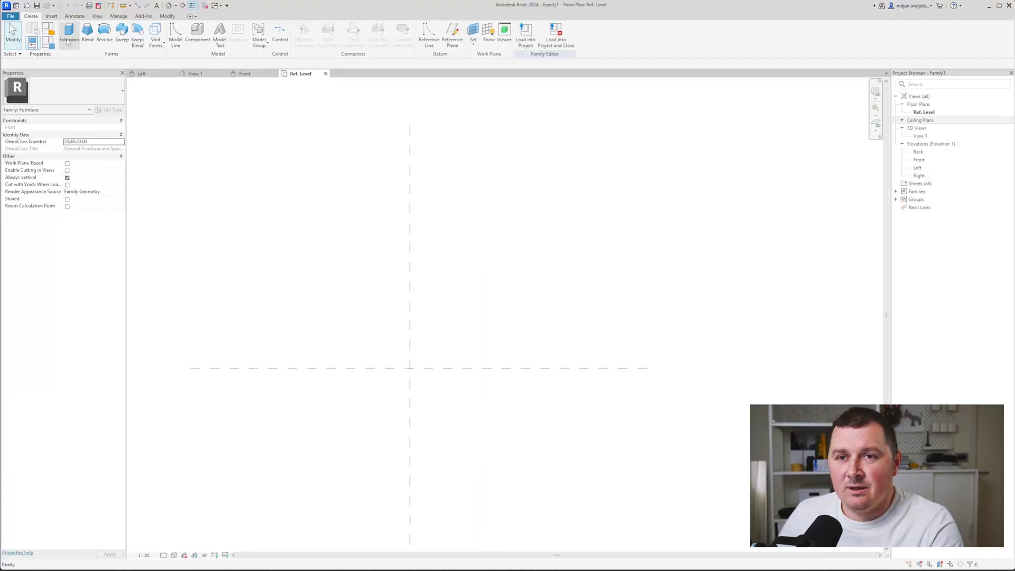
Step: Start a solid extrusion and sketch a rectangle about 560 by 900 mm from the intersection of the reference planes
left_click(67, 42)
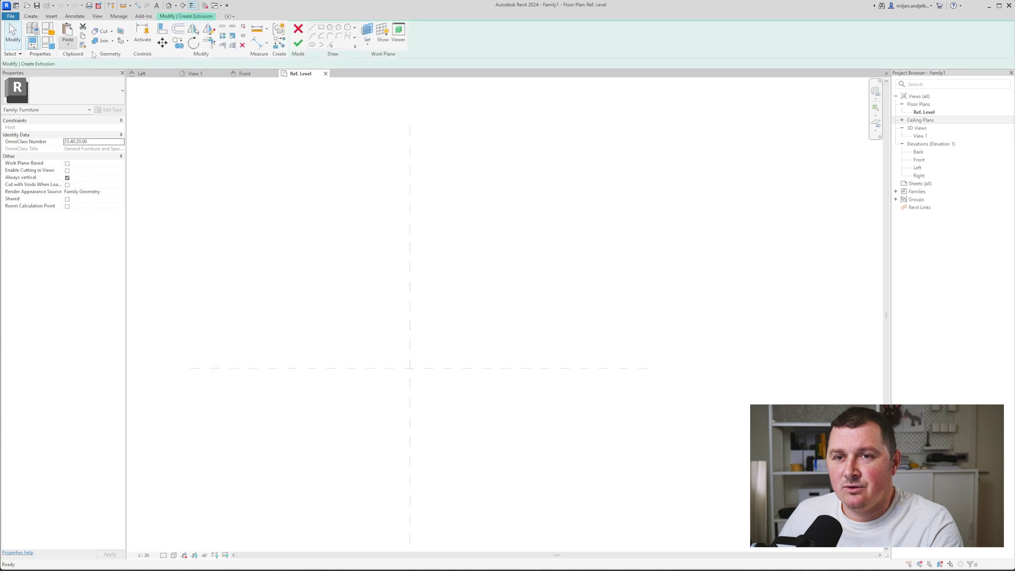
left_click(410, 367)
left_click(501, 220)
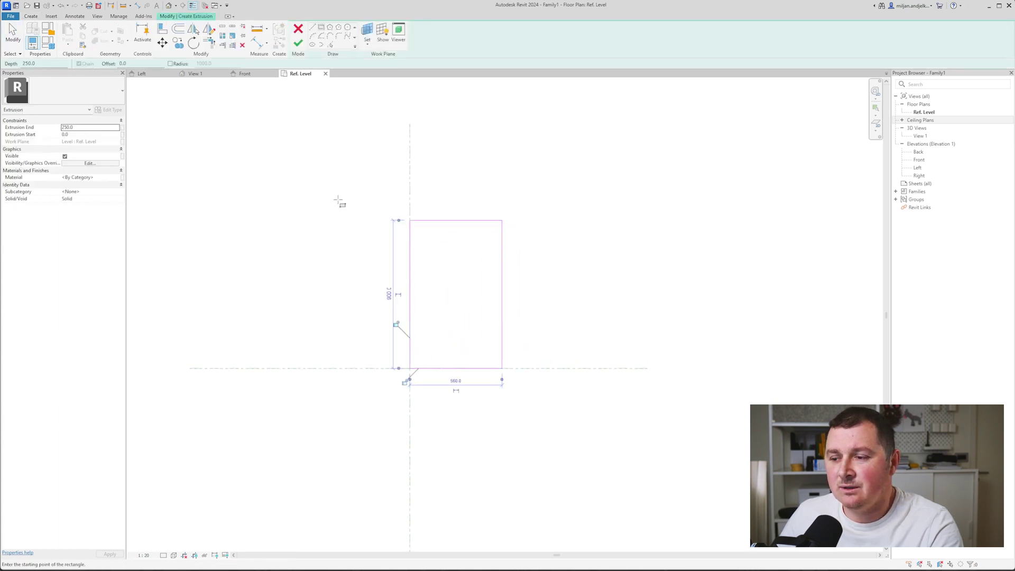
Step: Check the Large size on the coffee table's web page, return to Revit, and set the rectangle's length to 1720 mm
left_click_drag(511, 476, 616, 477)
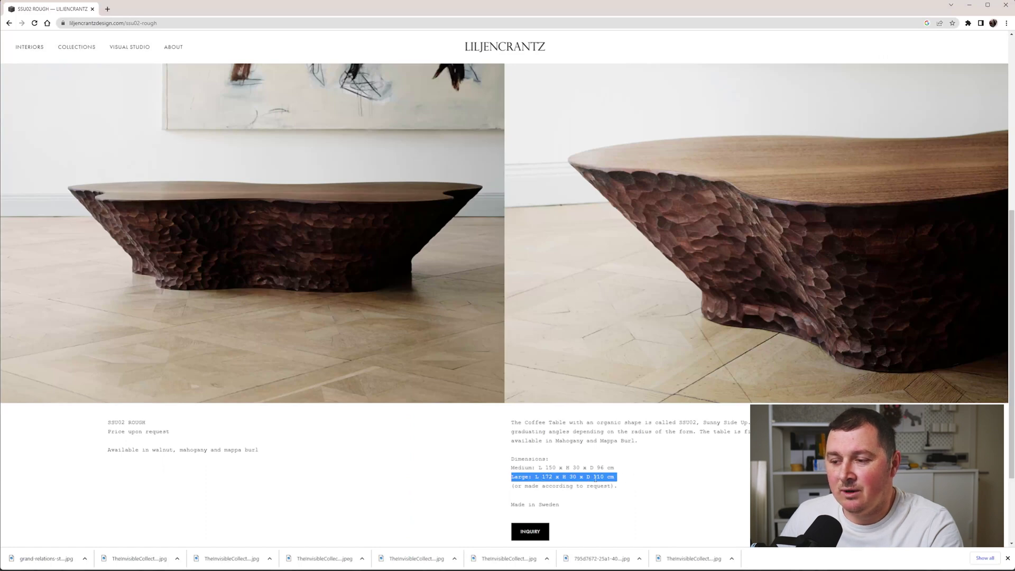
left_click(969, 6)
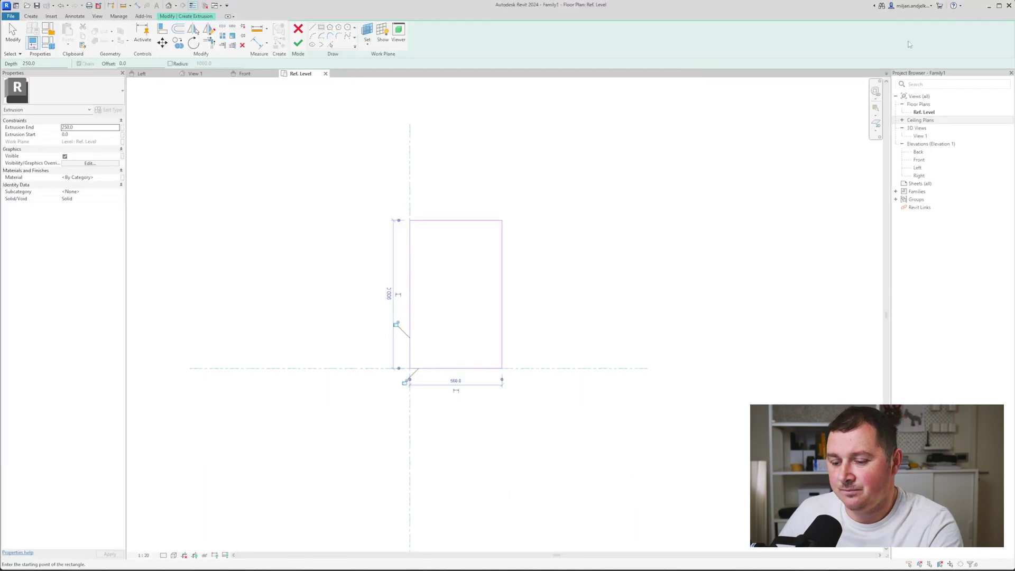
key("Escape")
left_click(446, 220)
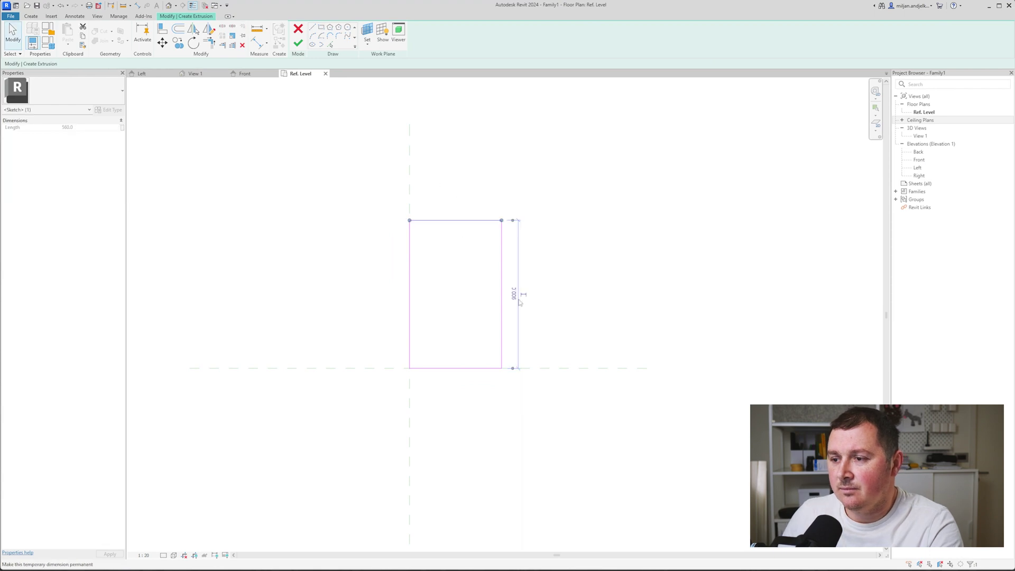
type("1720")
key("Return")
left_click(620, 276)
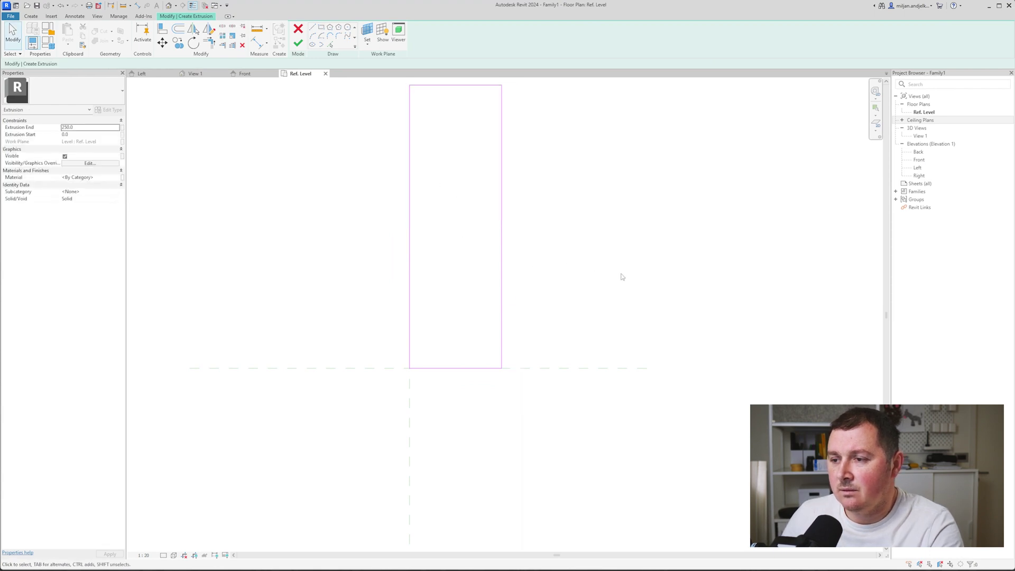
Step: Set the rectangle's width to 1100 mm
left_click(501, 290)
type("110")
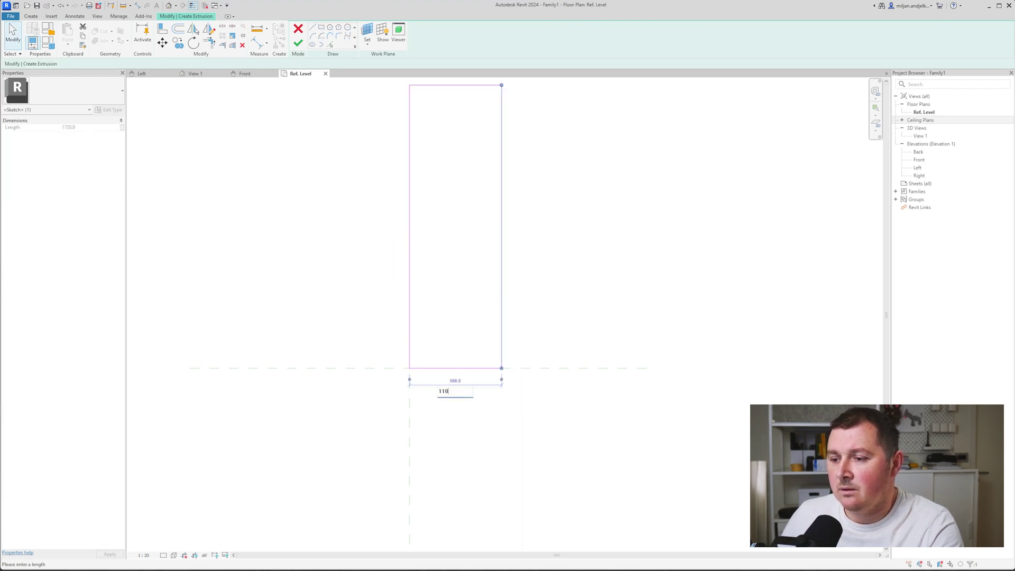
type("0")
key("Return")
scroll(366, 310, "down", 2)
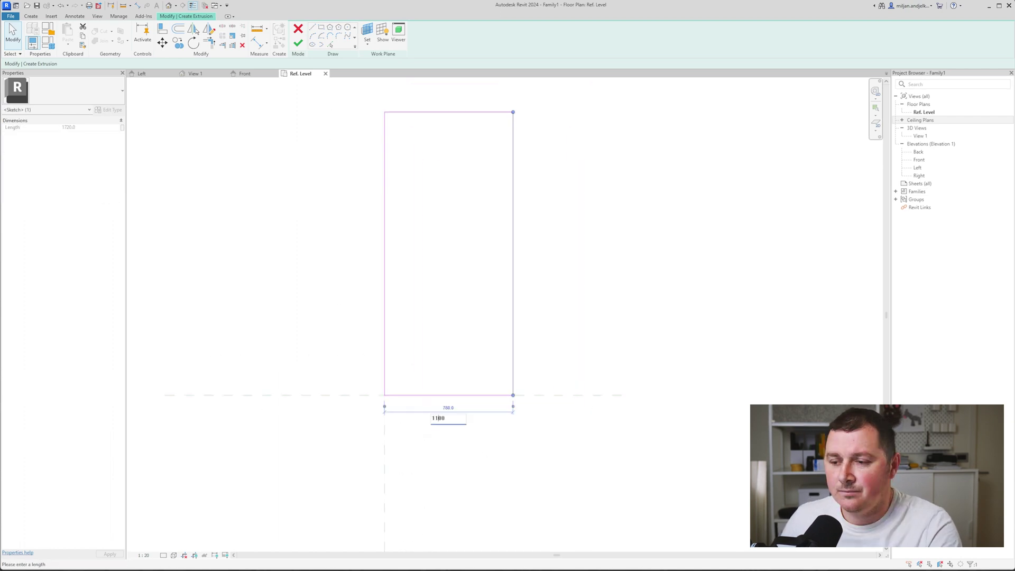
key("Return")
left_click(331, 349)
Step: Draw a second rectangle inside the first, offset 300 mm inward from its corners
scroll(337, 331, "down", 2)
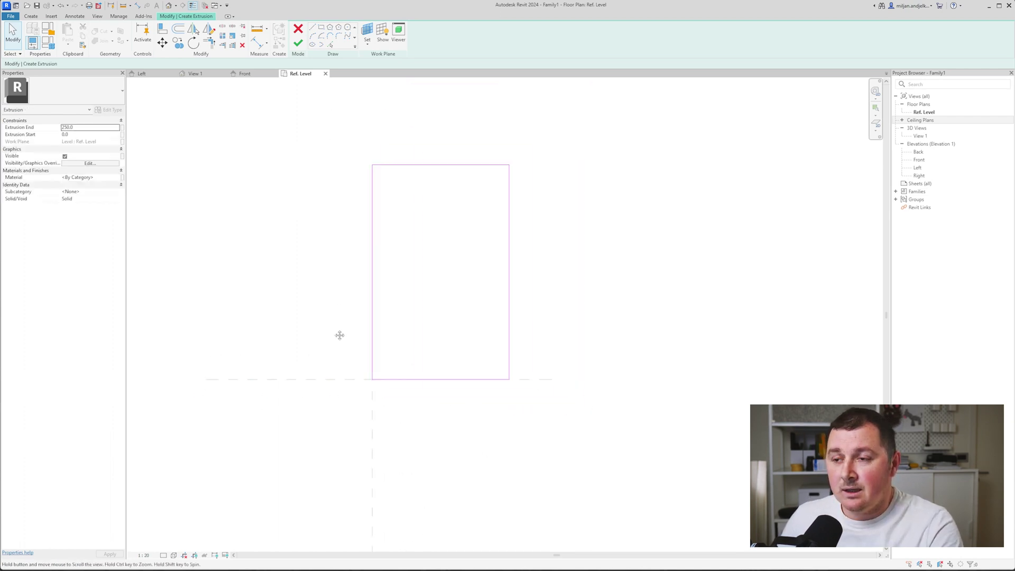
middle_click_drag(339, 334, 331, 353)
scroll(328, 350, "up", 1)
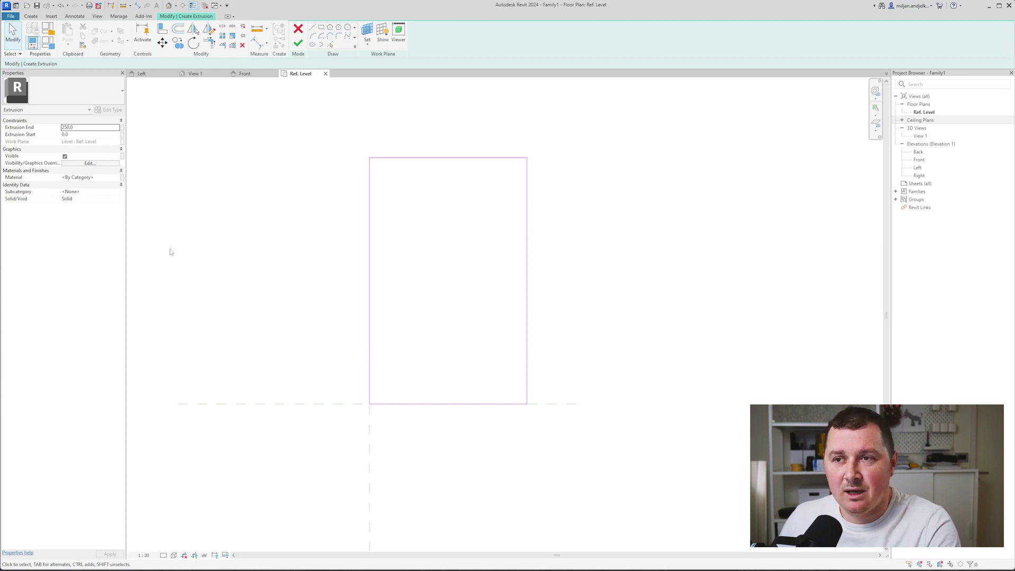
left_click(322, 27)
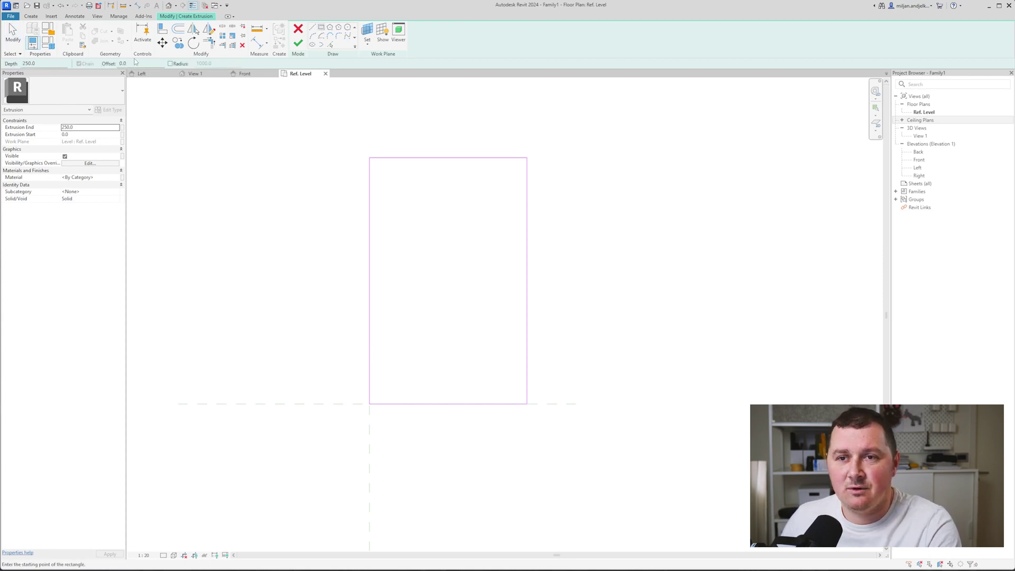
left_click(369, 155)
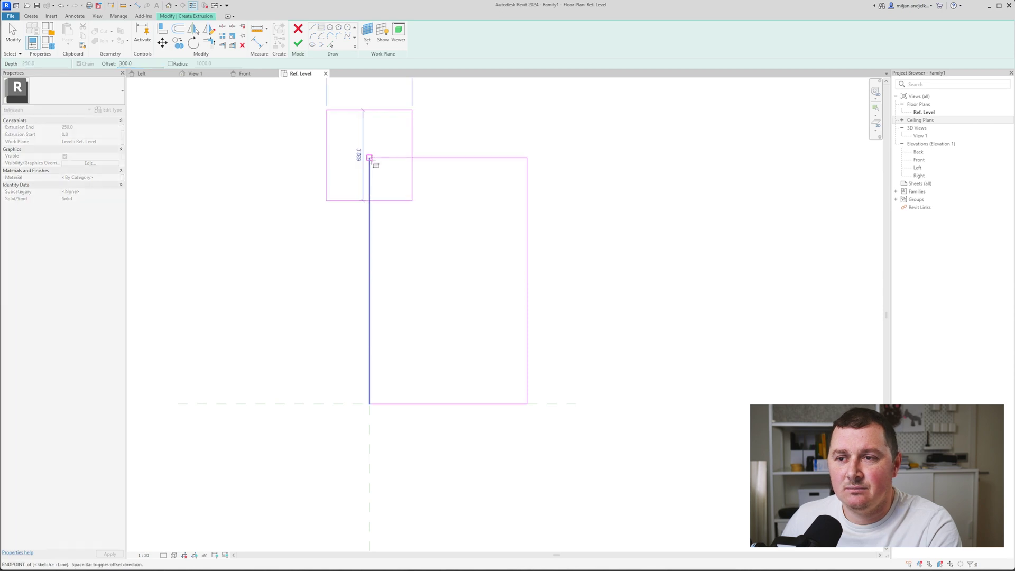
key("Escape")
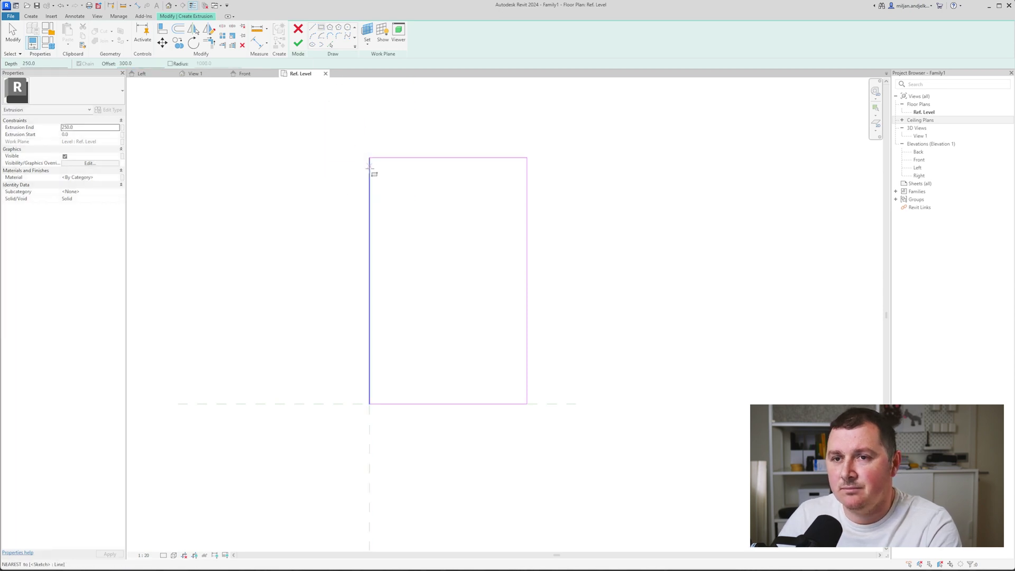
left_click(369, 158)
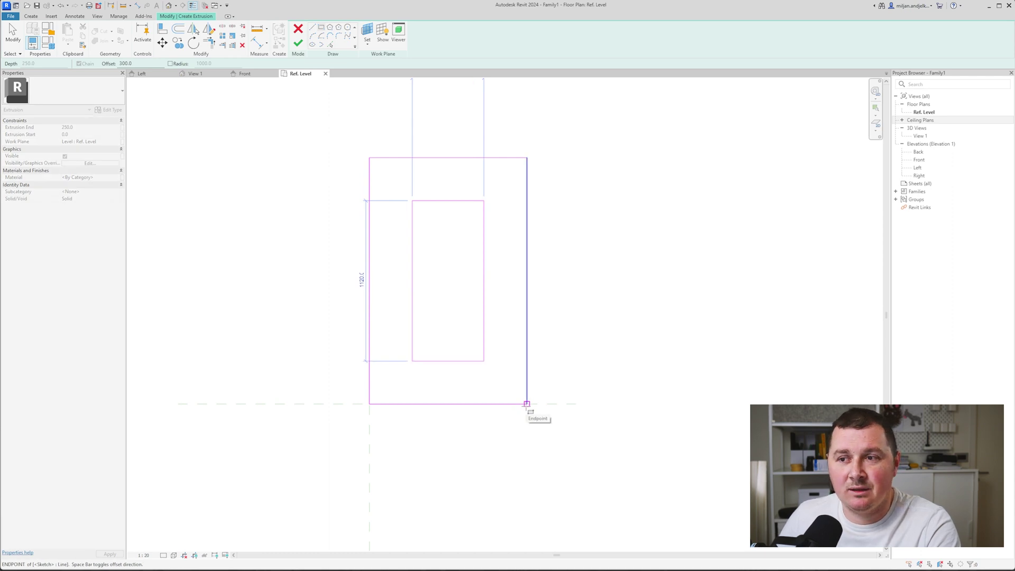
left_click(526, 404)
left_click(19, 41)
Step: Draw an hourglass-shaped spline through control points inside the inner rectangle, leaving a small gap between its ends at the upper edge
scroll(330, 170, "up", 4)
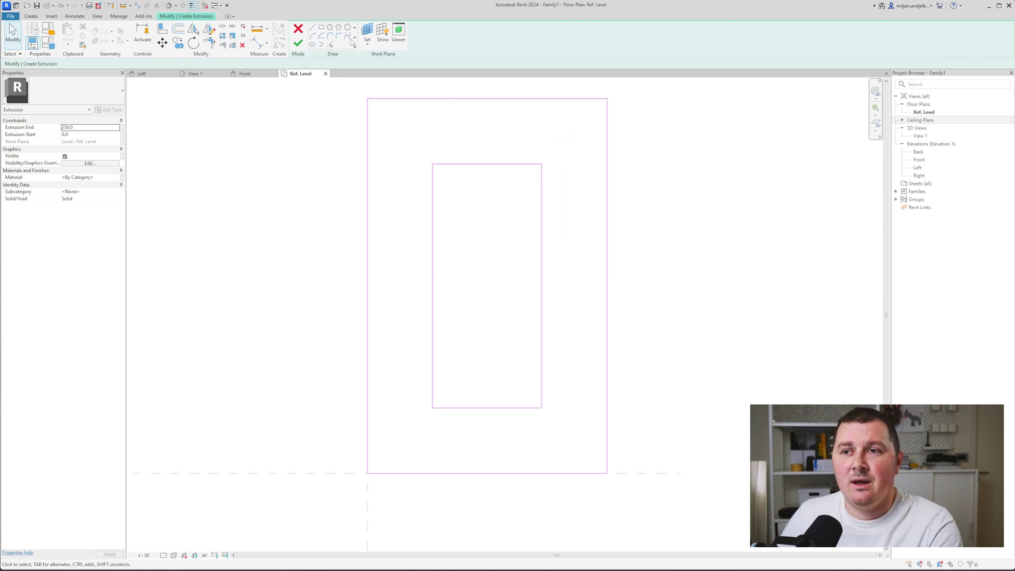
left_click(465, 178)
left_click(446, 199)
left_click(441, 245)
left_click(462, 275)
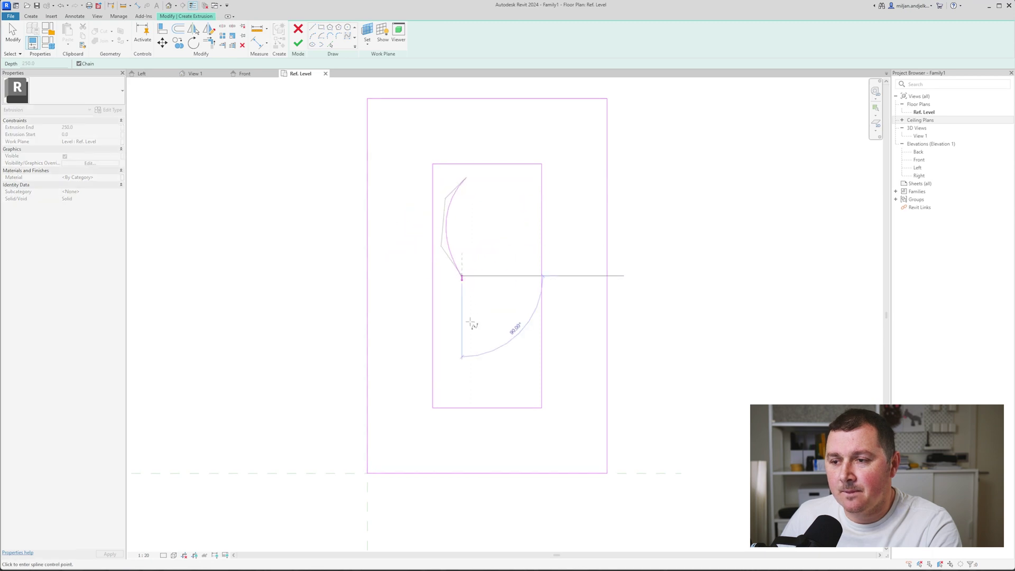
left_click(462, 328)
left_click(442, 338)
left_click(442, 383)
left_click(463, 403)
left_click(518, 402)
left_click(532, 369)
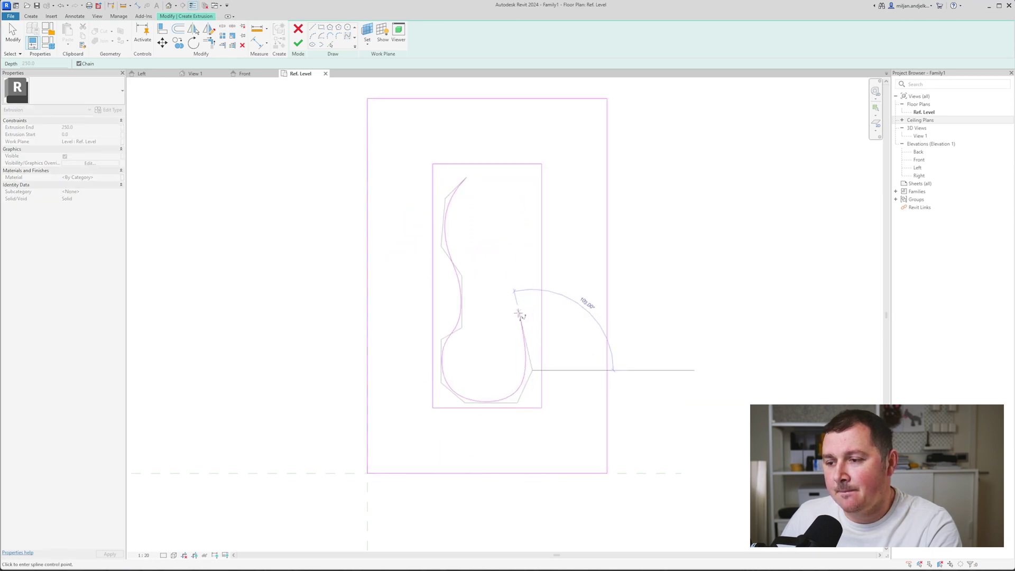
left_click(504, 291)
left_click(522, 260)
scroll(535, 213, "up", 2)
left_click(533, 206)
left_click(518, 163)
left_click(474, 156)
key("Escape")
key("Escape")
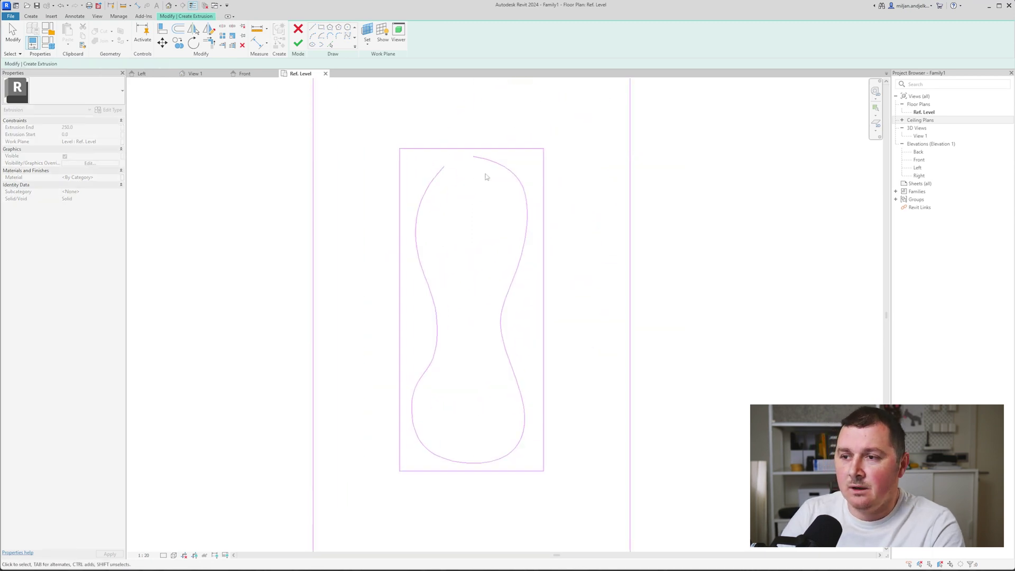
Step: Select the spline and pull the control points of its upper-right lobe outward to the inner rectangle's edge
scroll(488, 174, "down", 2)
left_click(498, 169)
middle_click_drag(495, 186, 489, 128)
scroll(487, 174, "up", 1)
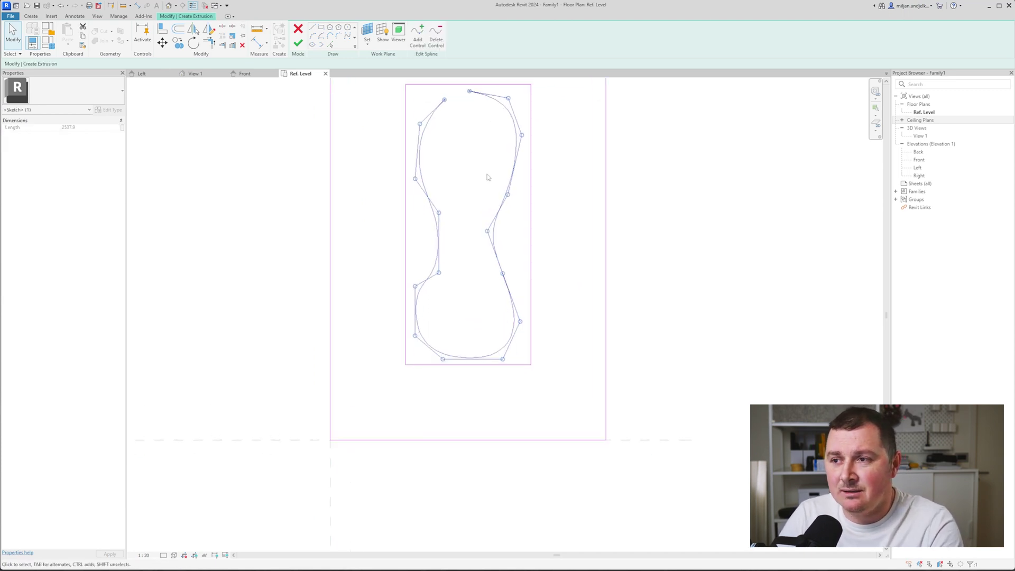
scroll(487, 190, "up", 3)
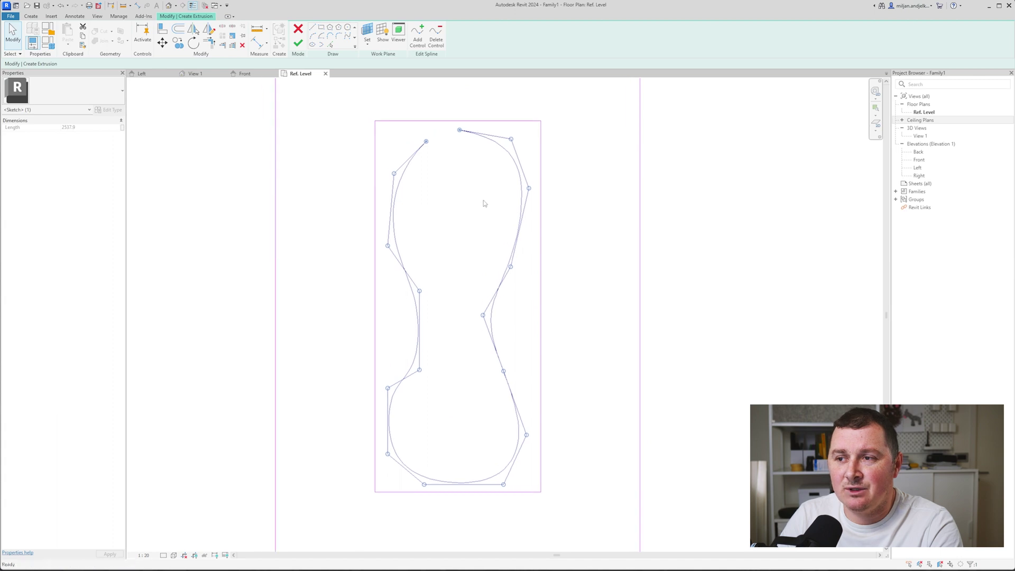
scroll(473, 202, "up", 1)
left_click_drag(519, 136, 536, 110)
left_click_drag(538, 188, 551, 200)
left_click_drag(517, 277, 560, 222)
Step: Move the waist and lower-lobe control points so the spline's lower lobe widens to fill the inner rectangle
middle_click_drag(510, 483, 501, 333)
left_click_drag(500, 247, 527, 228)
left_click_drag(526, 319, 544, 347)
left_click_drag(500, 376, 485, 384)
left_click_drag(408, 376, 397, 380)
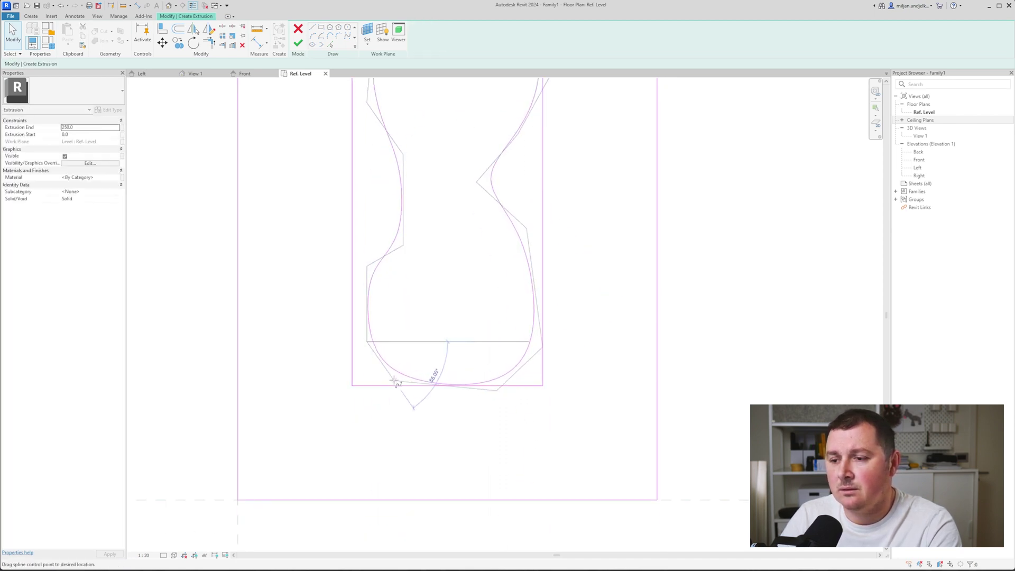
left_click_drag(367, 265, 361, 253)
left_click(352, 338)
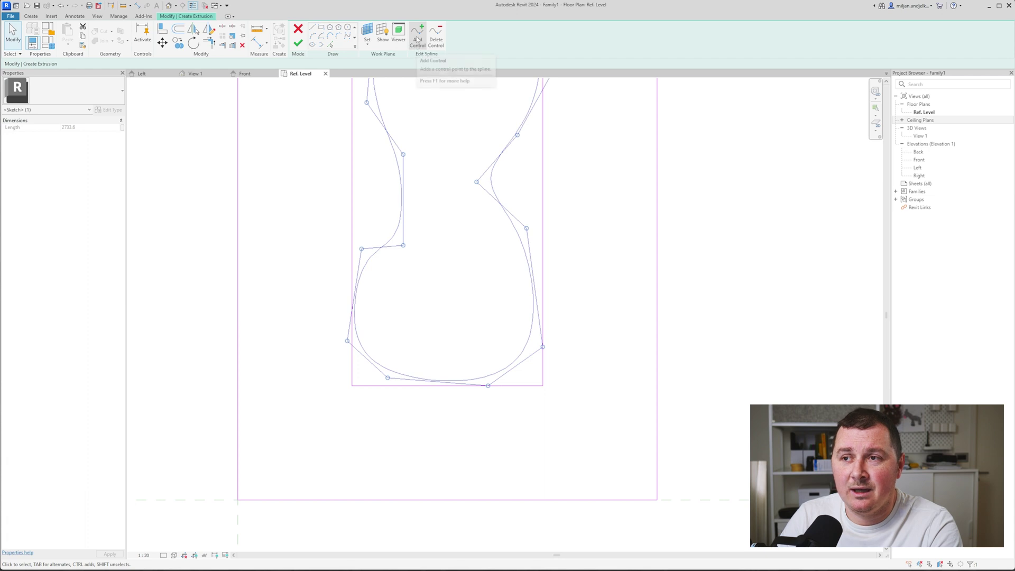
Step: Add a control point in the middle of the spline's lower end and shift it to round out the curve
left_click(417, 38)
left_click(435, 387)
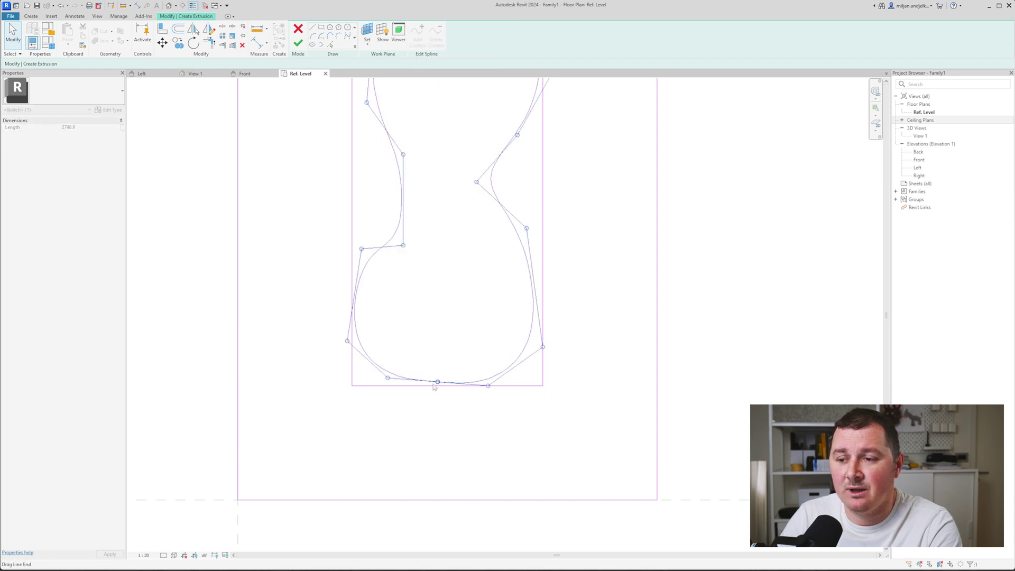
mouse_move(433, 390)
left_mouse_down()
mouse_move(499, 371)
mouse_move(447, 385)
left_mouse_up()
left_click(435, 423)
Step: Move the spline's left waist control point inward and its upper-left control point outward to deepen the hourglass shape
middle_click_drag(386, 246, 403, 302)
left_click(403, 302)
left_click_drag(421, 301, 436, 270)
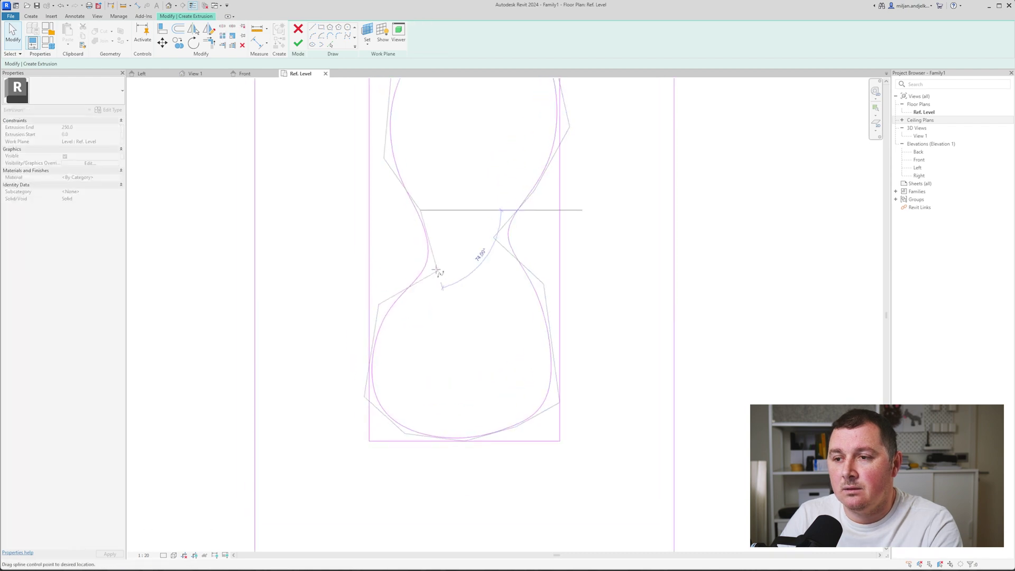
middle_click_drag(437, 270, 450, 356)
left_click_drag(397, 243, 367, 234)
Step: Try to reposition the spline's upper-left end point level with its other end, and undo the change
mouse_move(404, 159)
left_mouse_down()
mouse_move(391, 136)
mouse_move(440, 120)
mouse_move(434, 110)
left_mouse_up()
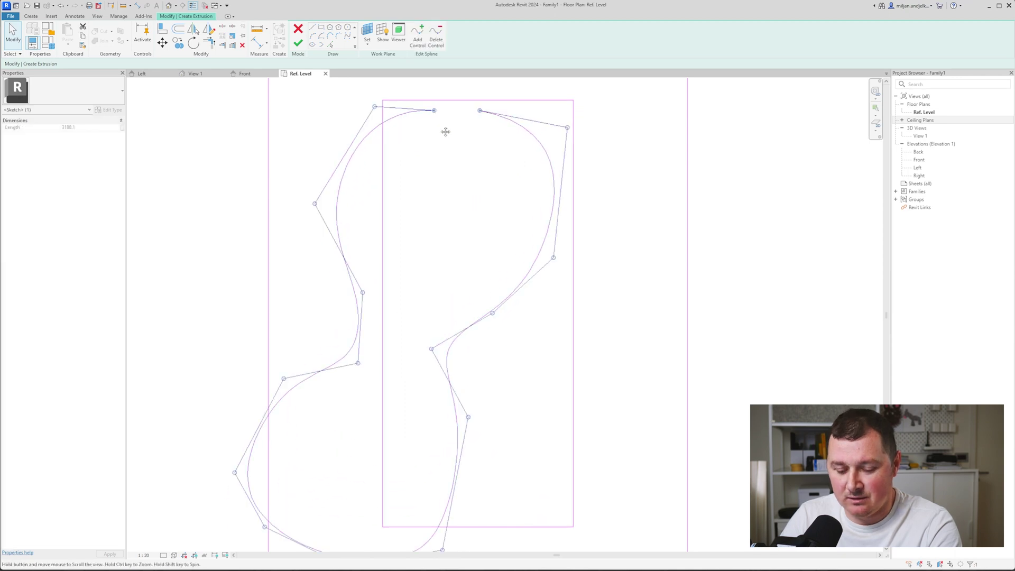
key("ctrl+z")
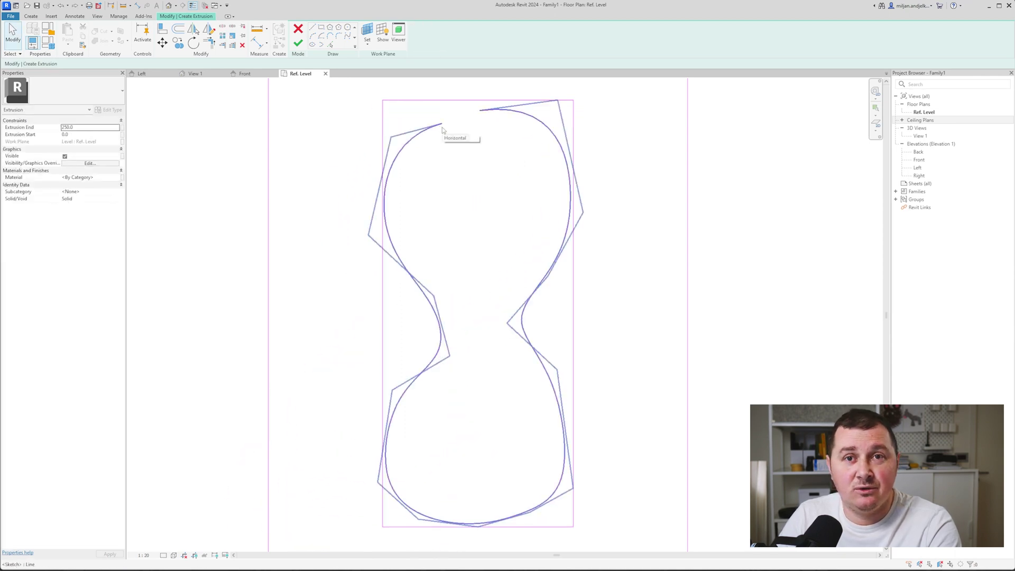
Step: Nudge the spline's upper-left end point slightly upward to refine the open upper end, undoing an unwanted move along the way
left_click(442, 128)
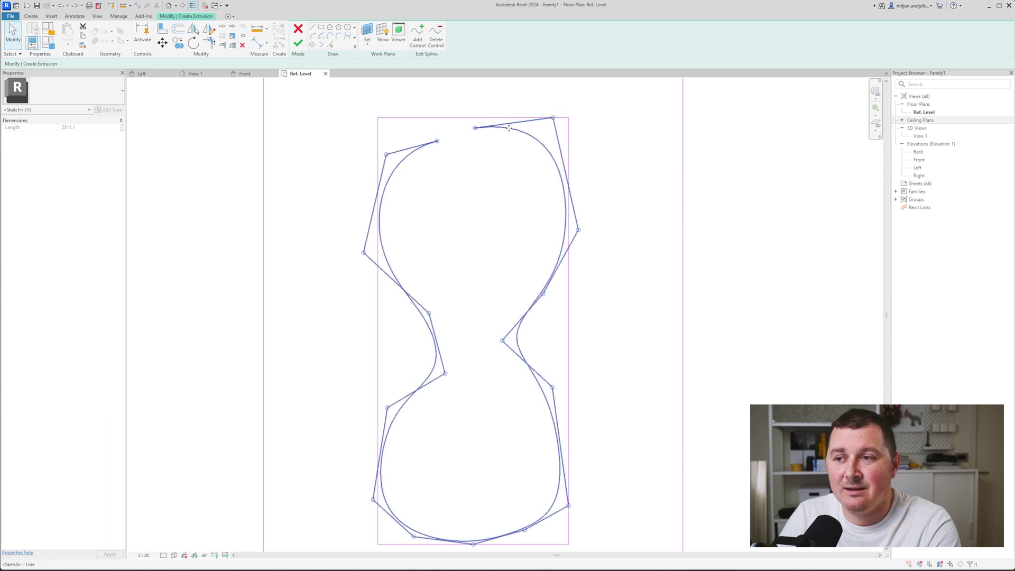
left_click_drag(436, 143, 437, 143)
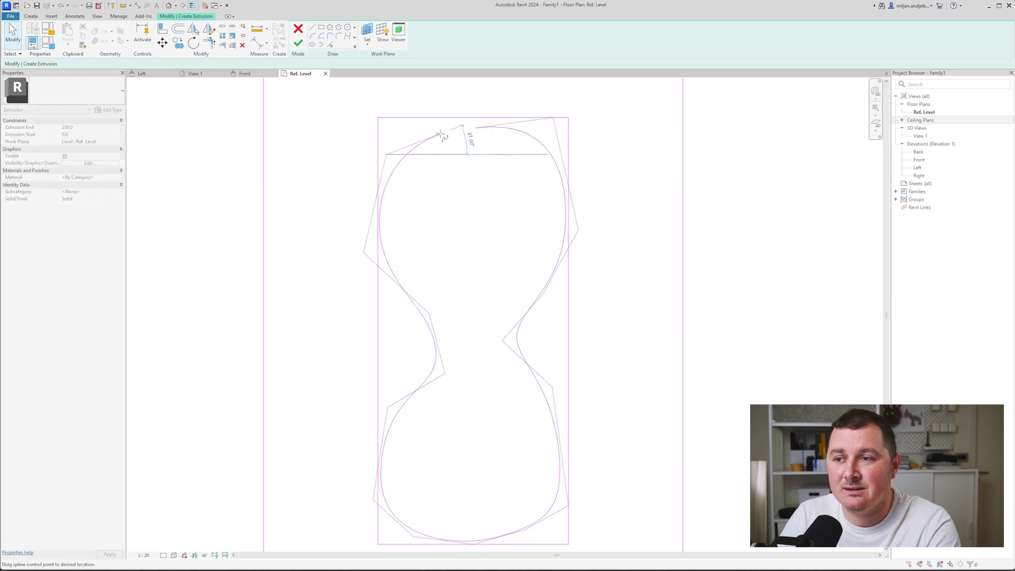
scroll(475, 129, "up", 2)
left_click_drag(440, 137, 466, 118)
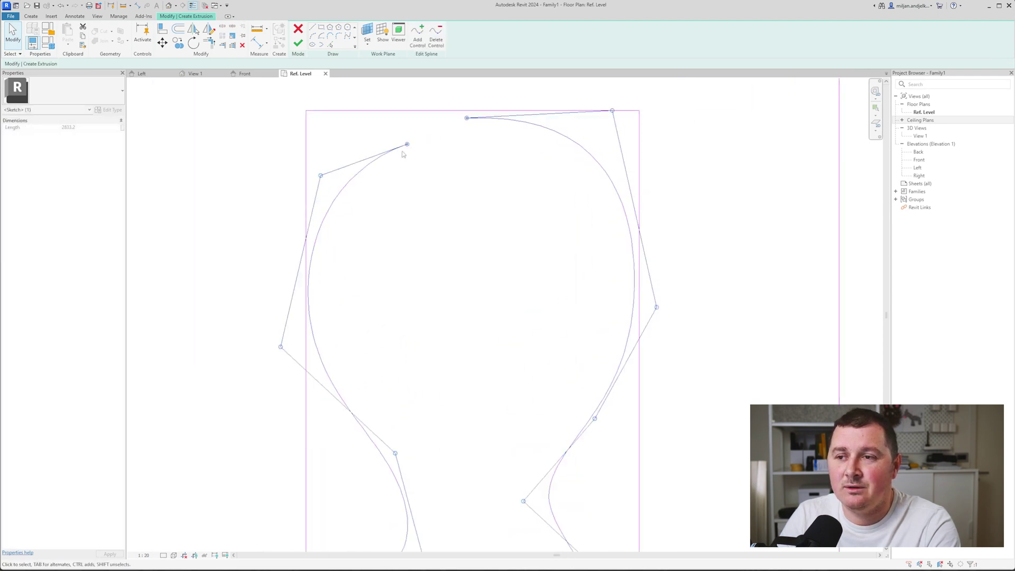
left_click_drag(406, 143, 404, 137)
key("ctrl+z")
left_click(407, 145)
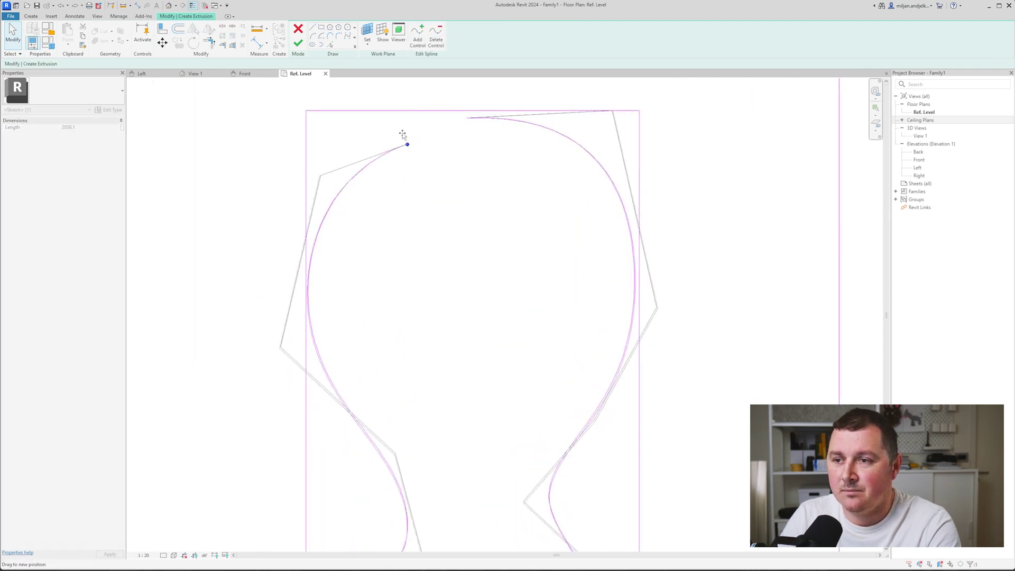
left_click_drag(407, 145, 401, 138)
left_click(478, 166)
Step: Move the lower-right control point of the spline's lower lobe slightly inward
scroll(478, 166, "down", 3)
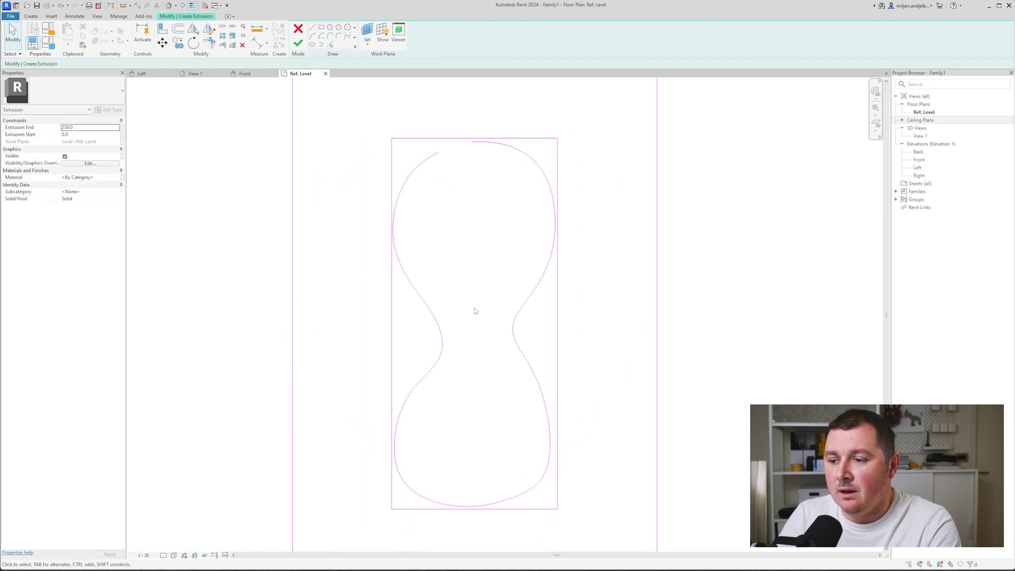
middle_click_drag(479, 338, 471, 279)
left_click(521, 430)
left_click_drag(550, 416, 536, 410)
left_click(494, 391)
left_click(518, 424)
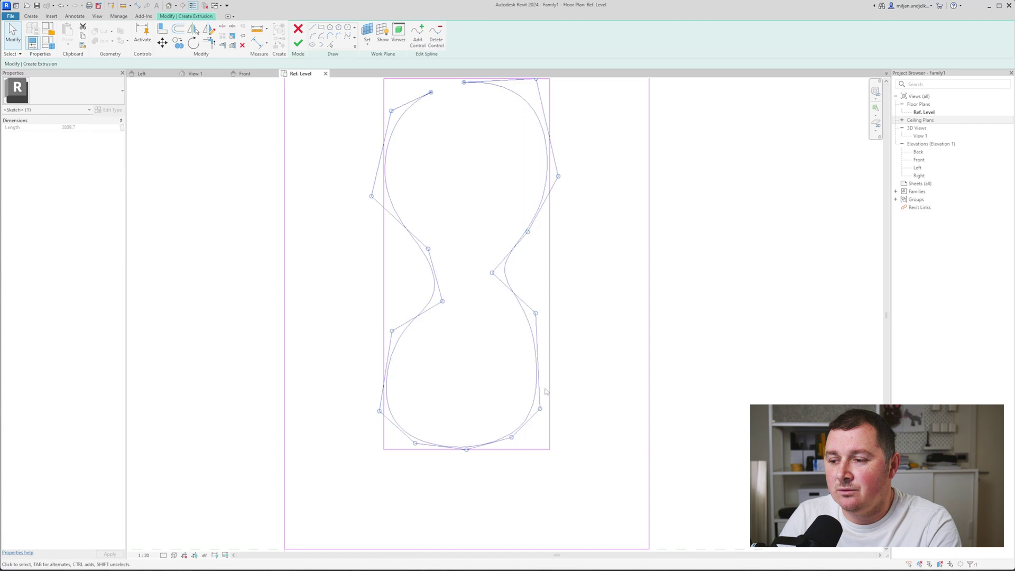
Step: Add a control point on the right side of the spline's lower lobe and pull it outward to the inner rectangle's edge
left_click(417, 35)
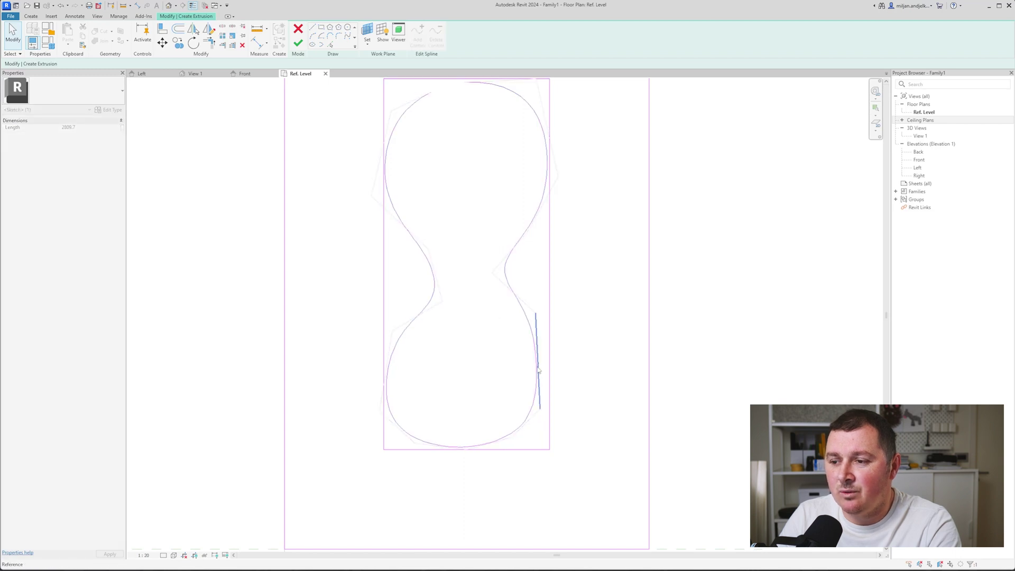
left_click(537, 367)
left_click_drag(538, 362, 549, 359)
left_click(512, 367)
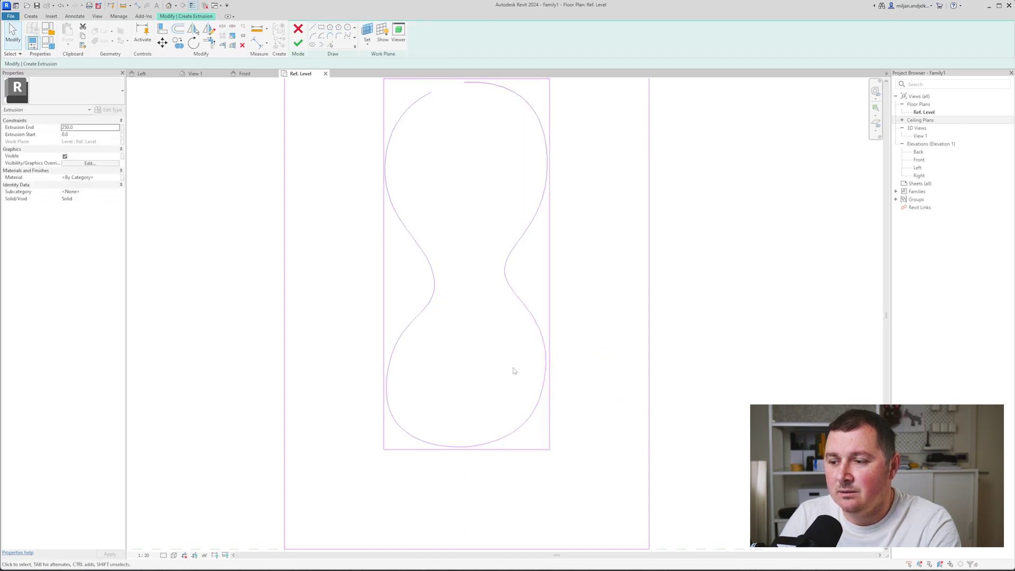
middle_click_drag(513, 367, 531, 406)
scroll(411, 119, "up", 2)
scroll(472, 153, "up", 2)
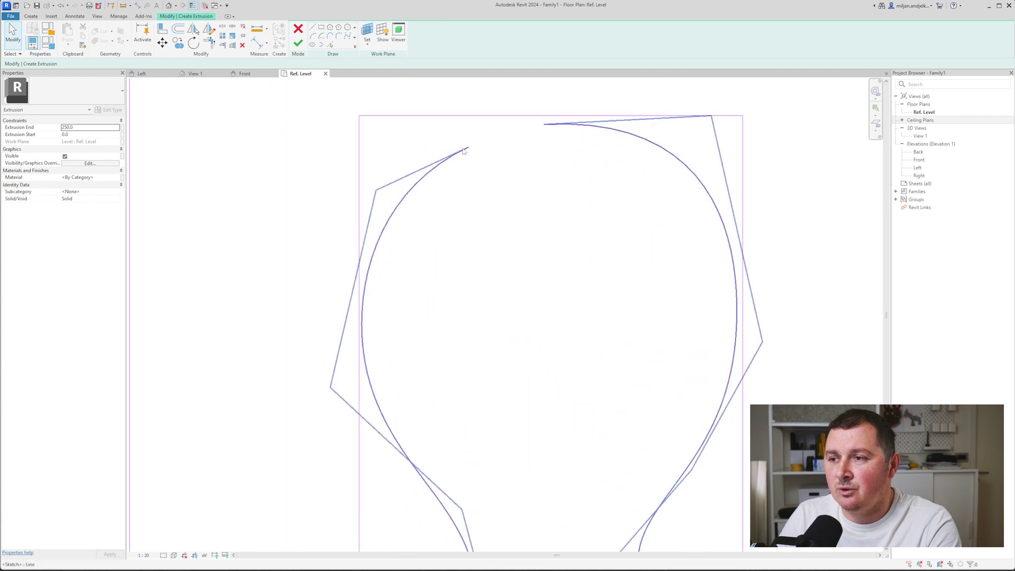
left_click(311, 37)
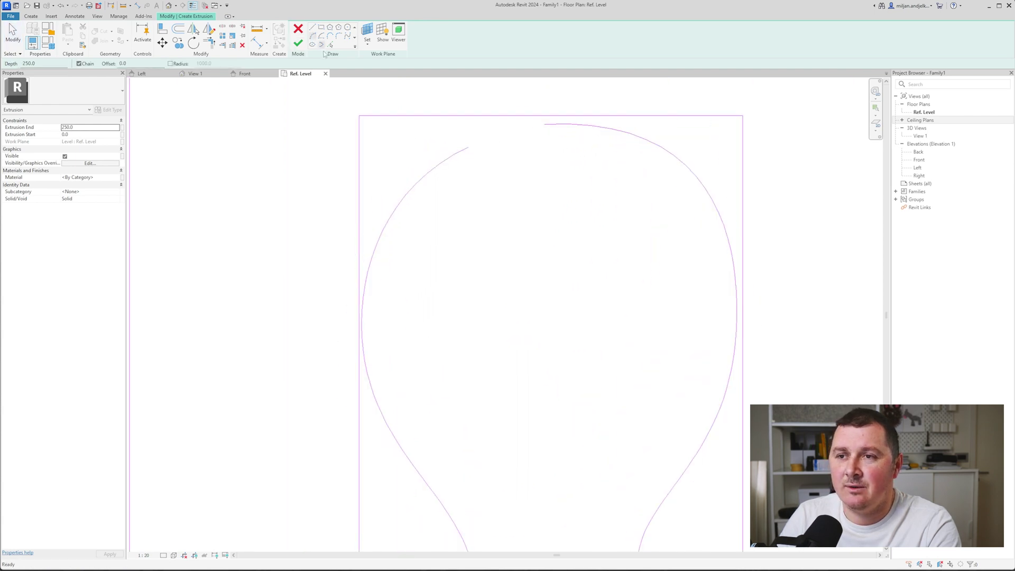
left_click(468, 150)
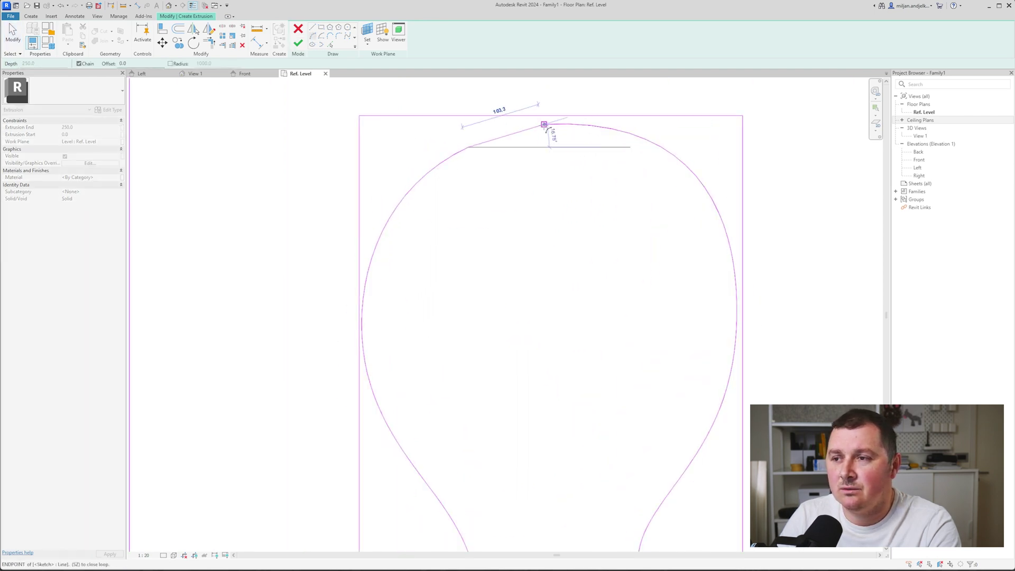
key("Escape")
key("Escape")
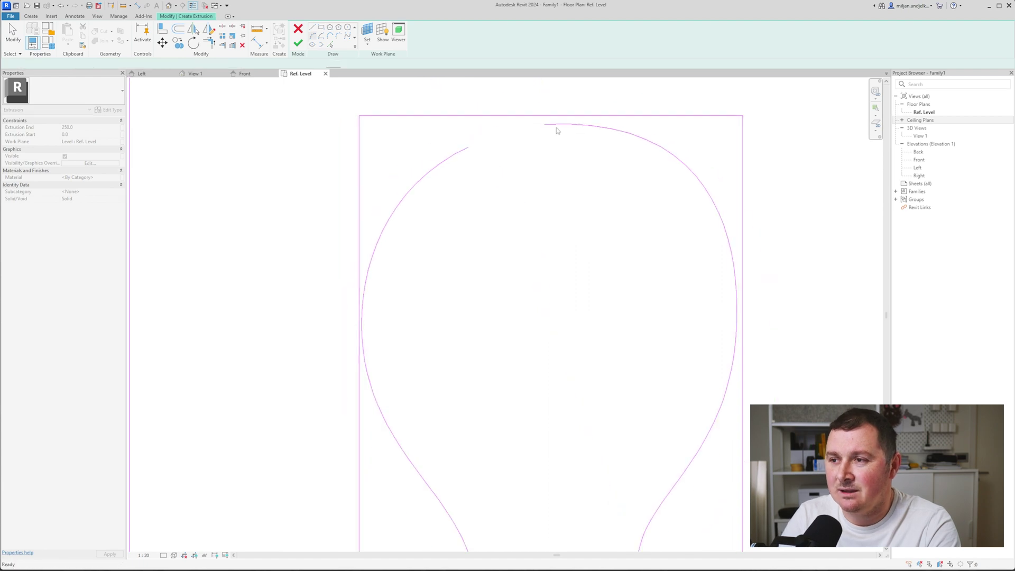
Step: Nudge the spline's upper-right end point slightly and close the gap between both spline ends with a three-point arc
left_click(555, 126)
scroll(544, 127, "up", 3)
left_click_drag(541, 125, 539, 129)
left_click(510, 149)
left_click(312, 36)
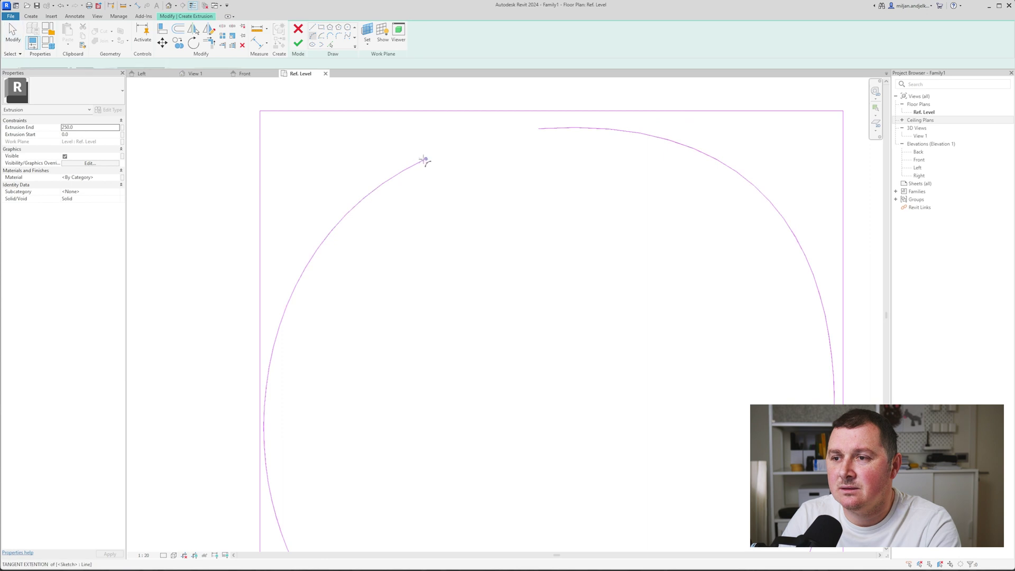
left_click(426, 159)
left_click(539, 128)
left_click(484, 138)
scroll(481, 136, "down", 3)
key("Escape")
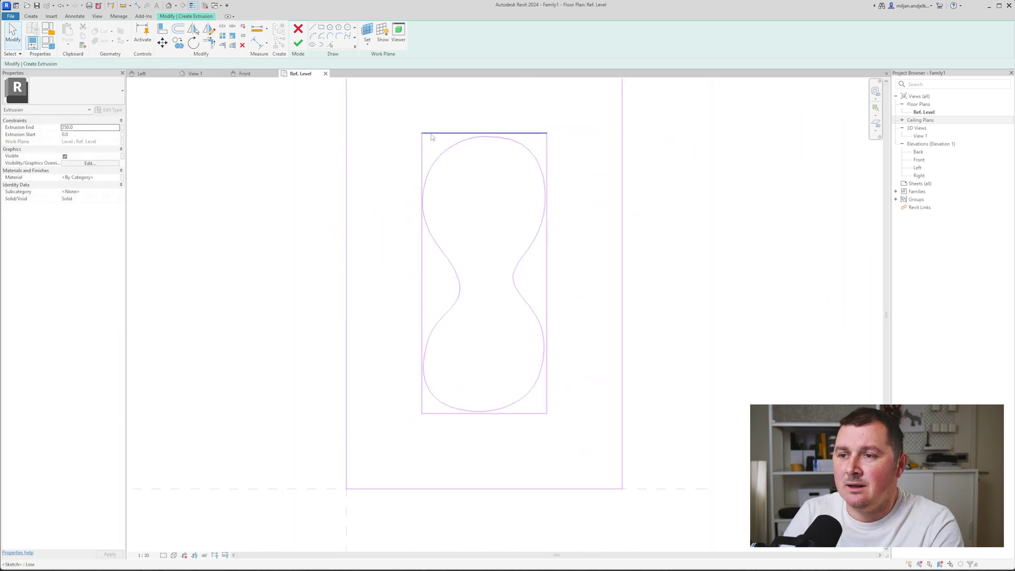
Step: Delete the inner and outer guide rectangles and finish the extrusion sketch with only the curved outline
key("Tab")
left_click(432, 137)
scroll(429, 164, "down", 2)
key("Delete")
key("Tab")
left_click(373, 238)
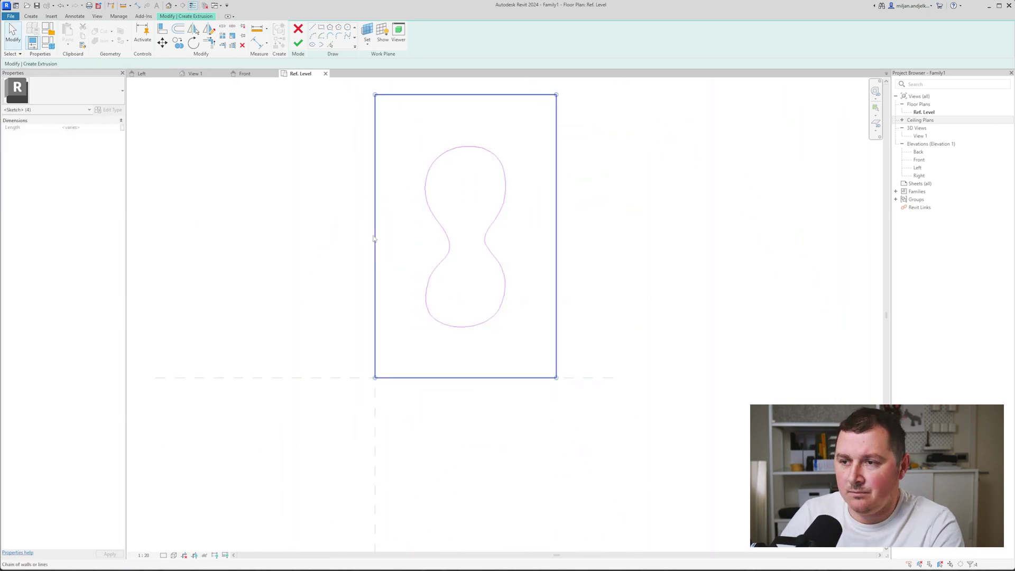
key("Delete")
left_click(301, 44)
Step: Examine the shape of the extruded base in the 3D view
left_click(144, 74)
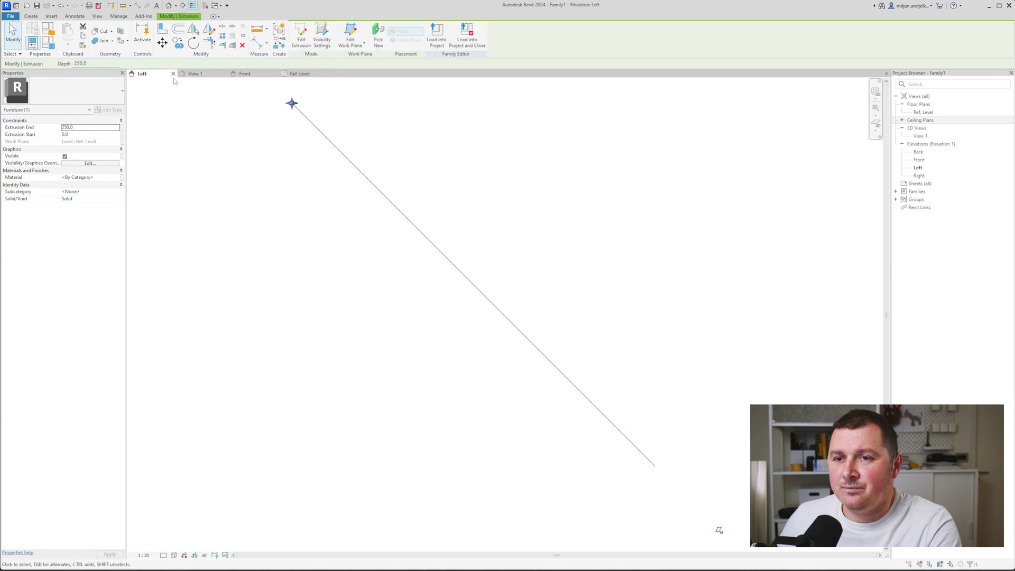
left_click(195, 73)
left_click(379, 280)
scroll(504, 307, "down", 3)
scroll(504, 307, "down", 3)
middle_click_drag(504, 308, 488, 251, "shift")
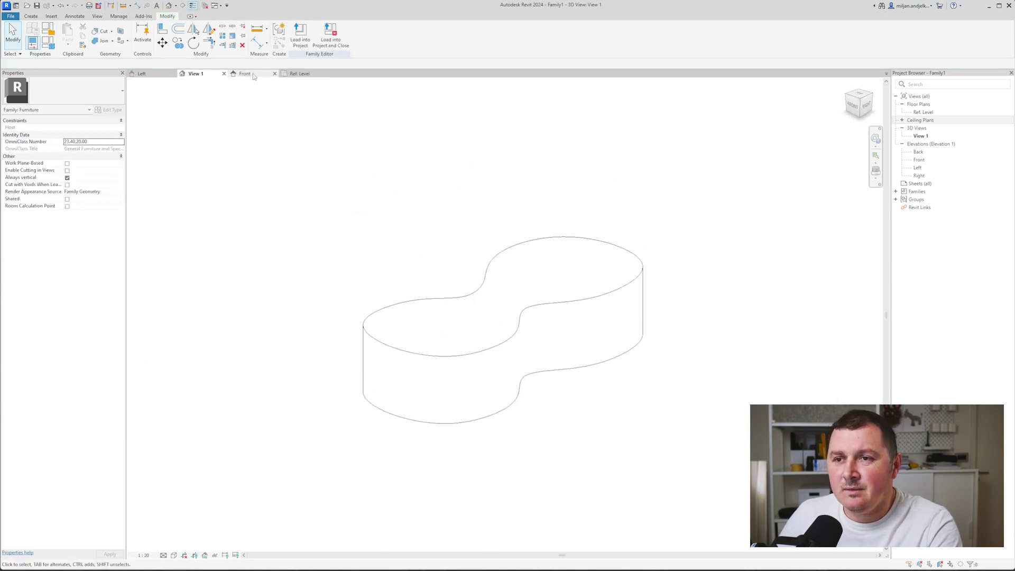
Step: Open the Front elevation and check the table's lower edge in the reference photos in Chrome
left_click(252, 74)
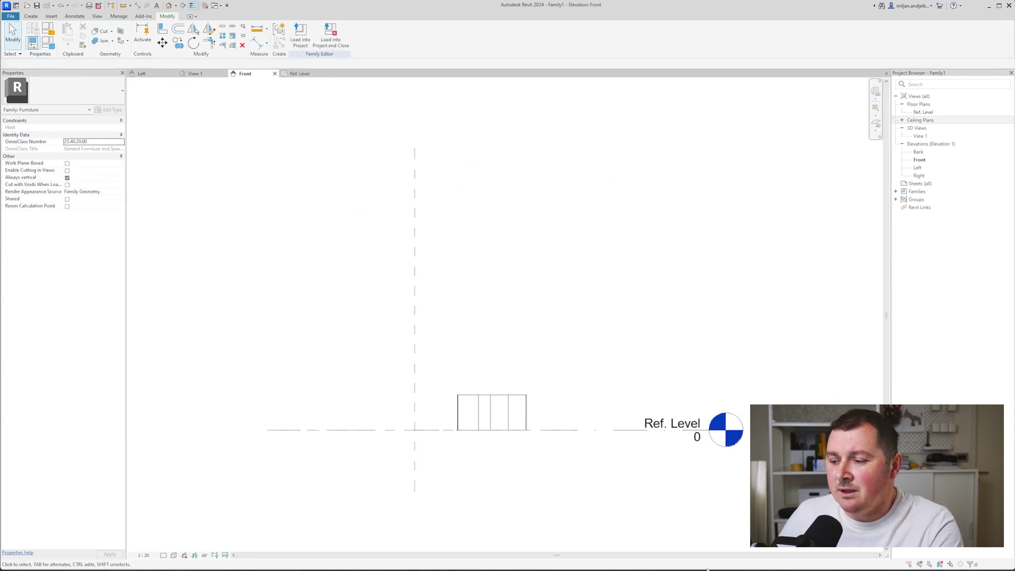
mouse_move(692, 569)
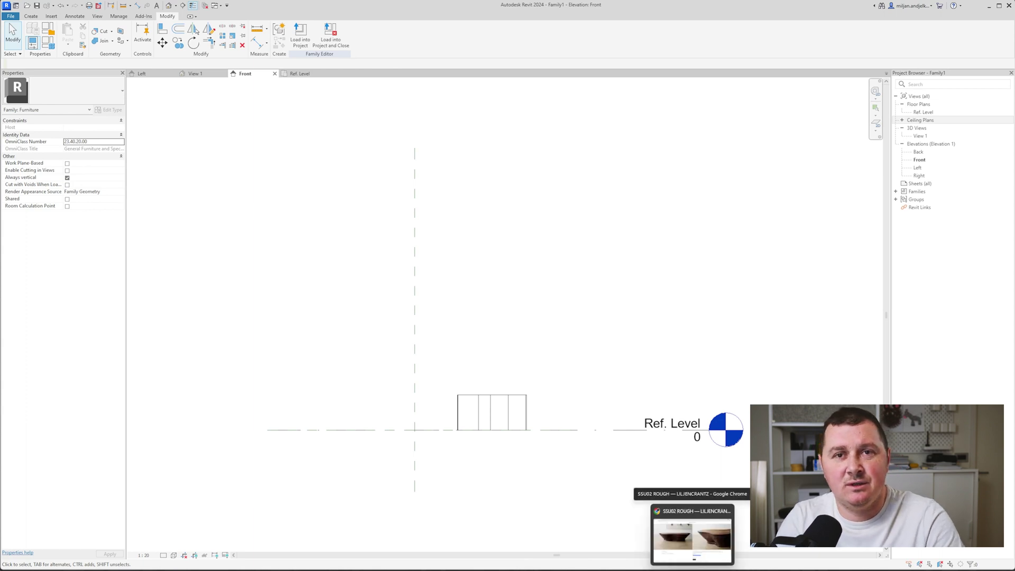
left_click(692, 536)
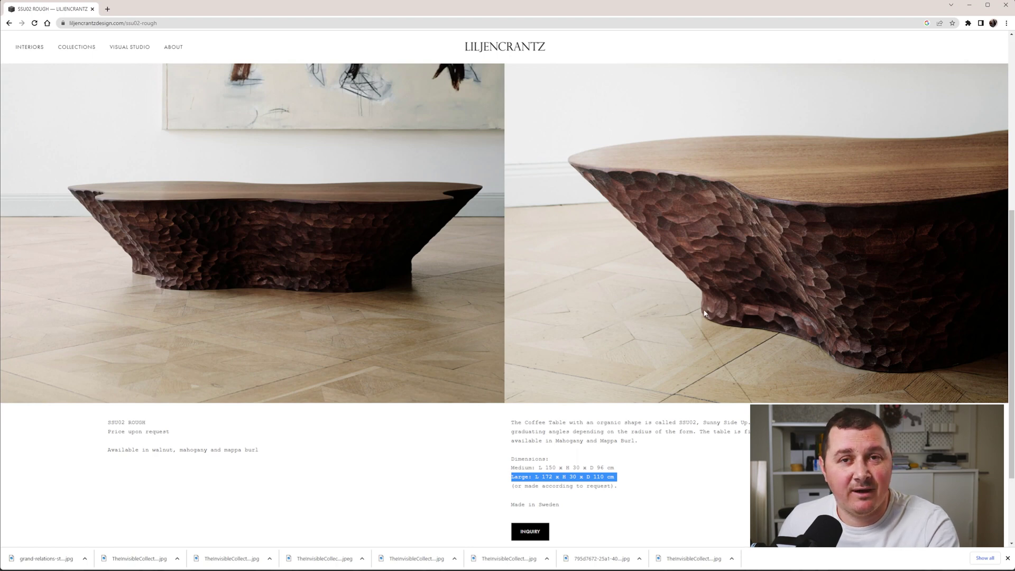
left_click(970, 5)
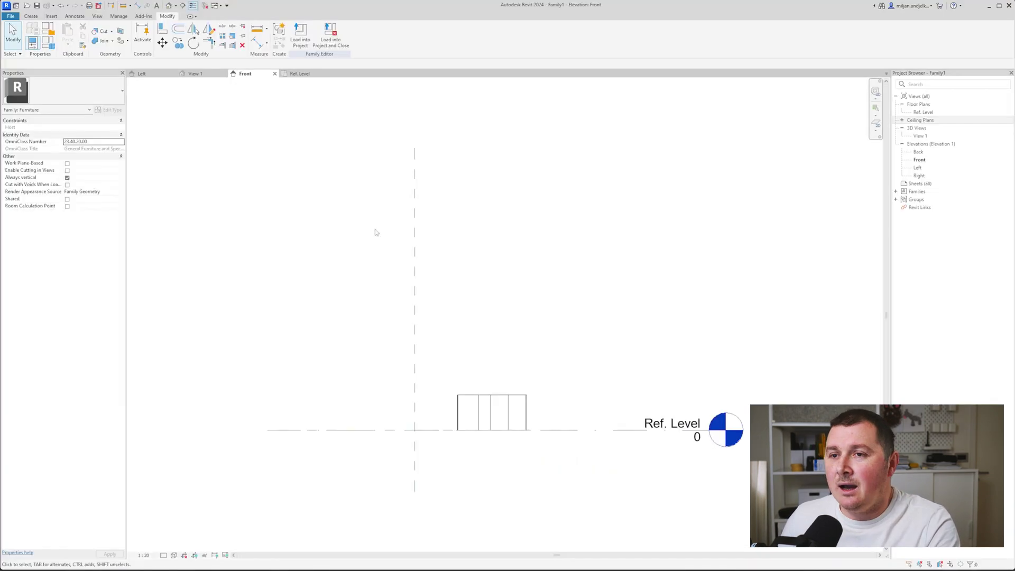
Step: Place two horizontal reference planes in the Front elevation, about 82 mm and 394 mm above the Ref. Level
middle_click_drag(481, 413, 495, 376)
scroll(495, 374, "up", 2)
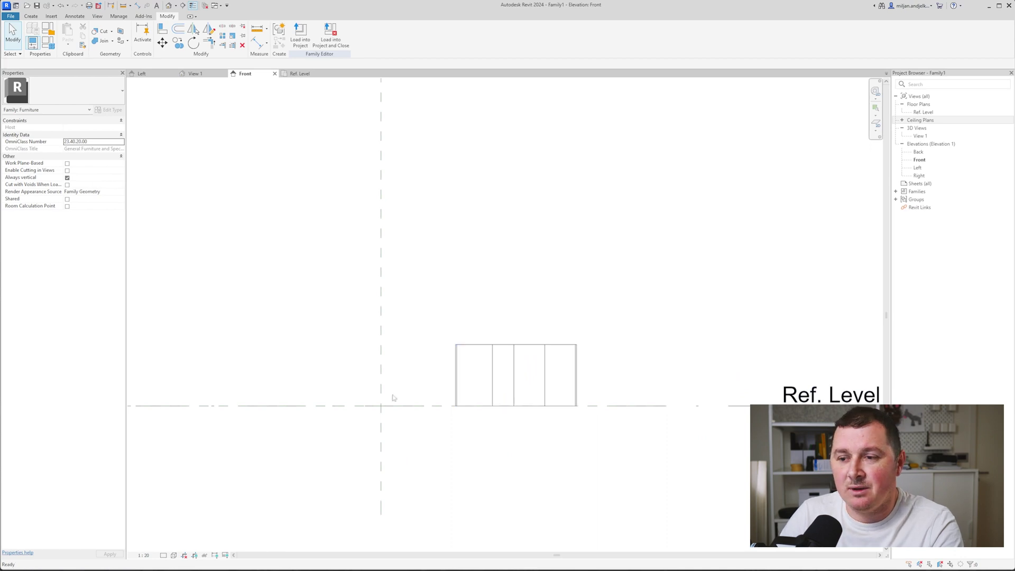
key("r")
key("p")
left_click(202, 385)
left_click(746, 385)
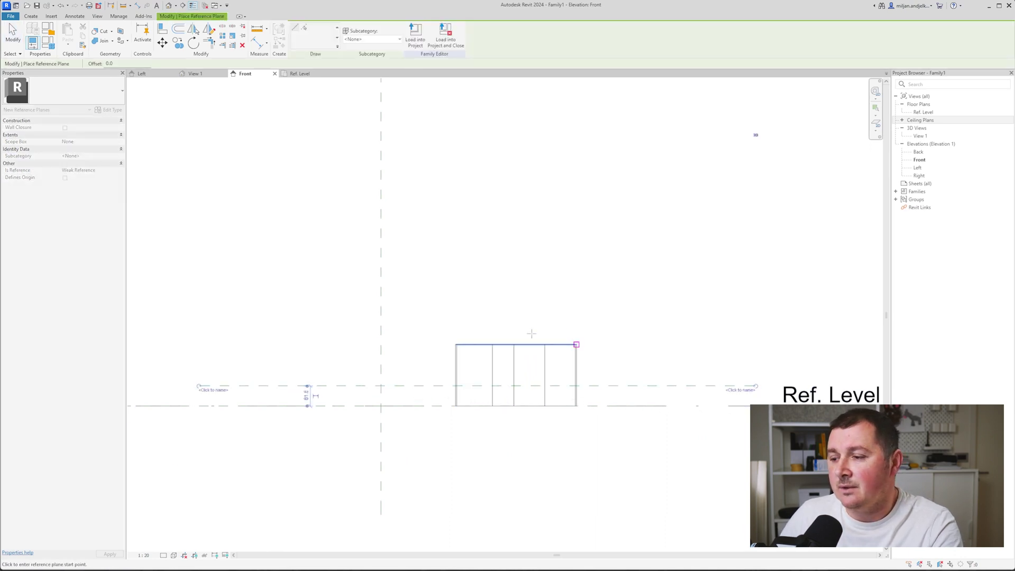
left_click(231, 308)
left_click(773, 308)
scroll(739, 309, "down", 2)
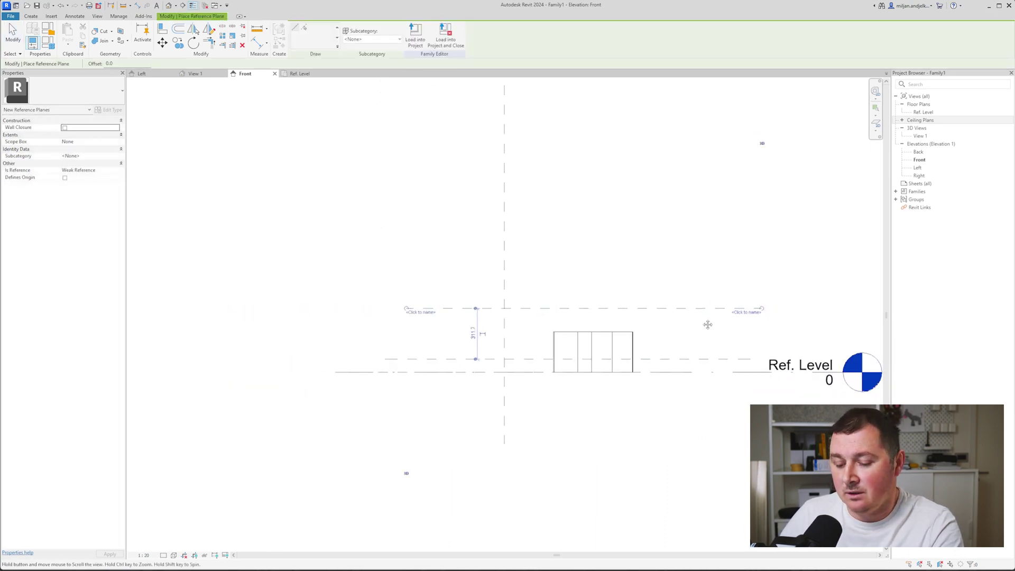
key("Escape")
key("Escape")
Step: Name the lower reference plane Basement
left_click(428, 362)
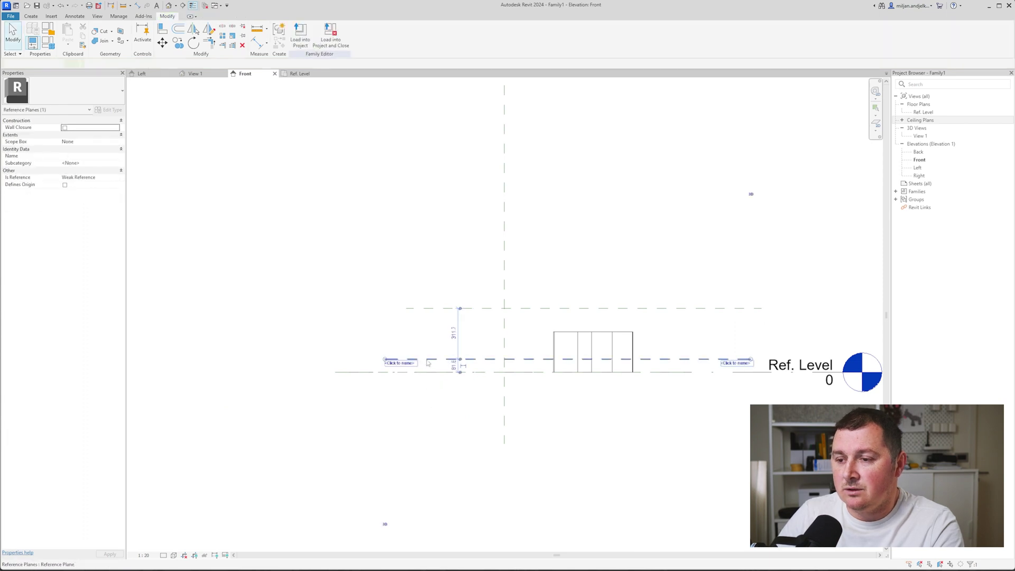
left_click(400, 363)
type("Baseme")
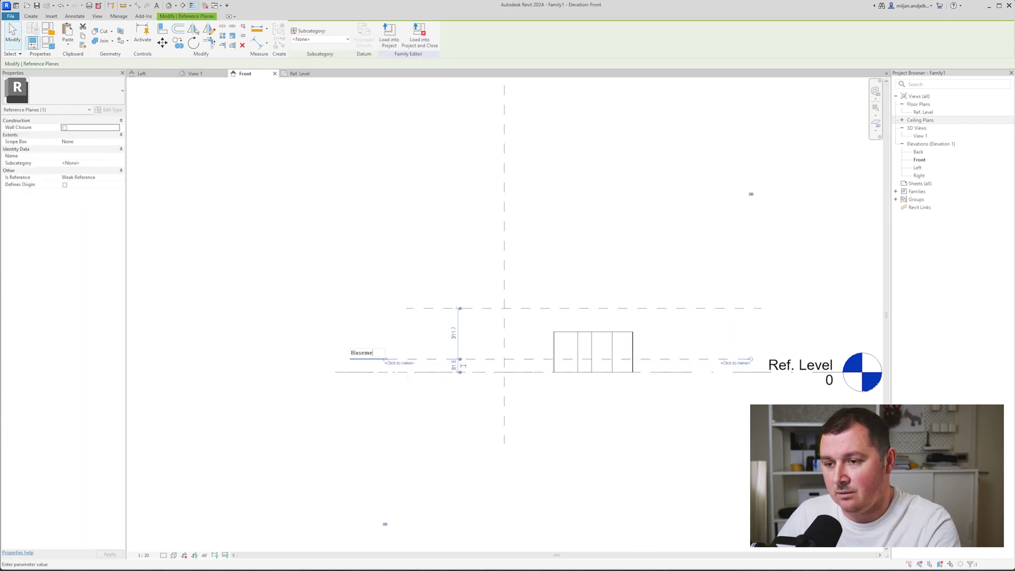
type("nt")
key("Return")
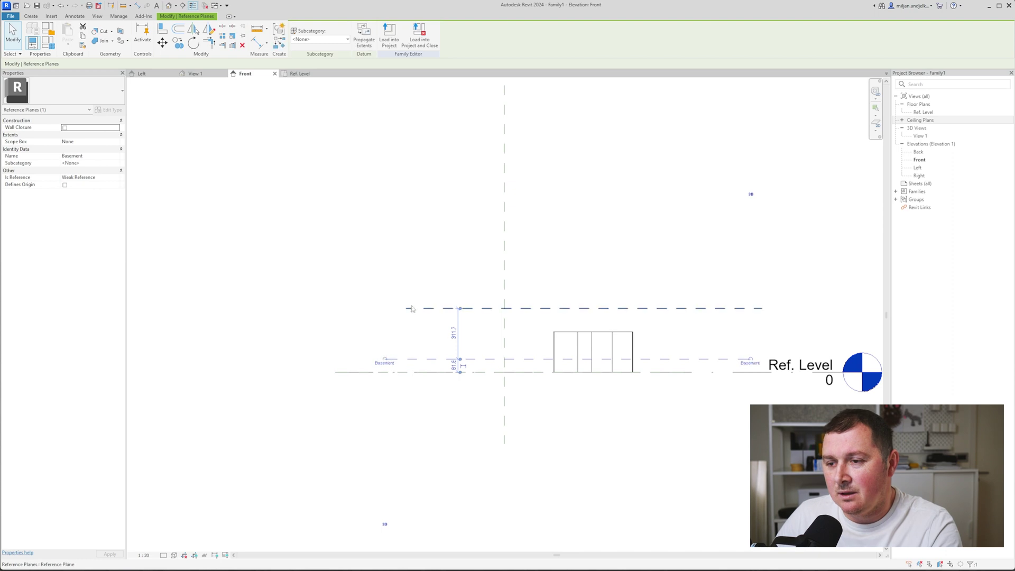
key("Escape")
Step: Try to name the upper reference plane
left_click(418, 309)
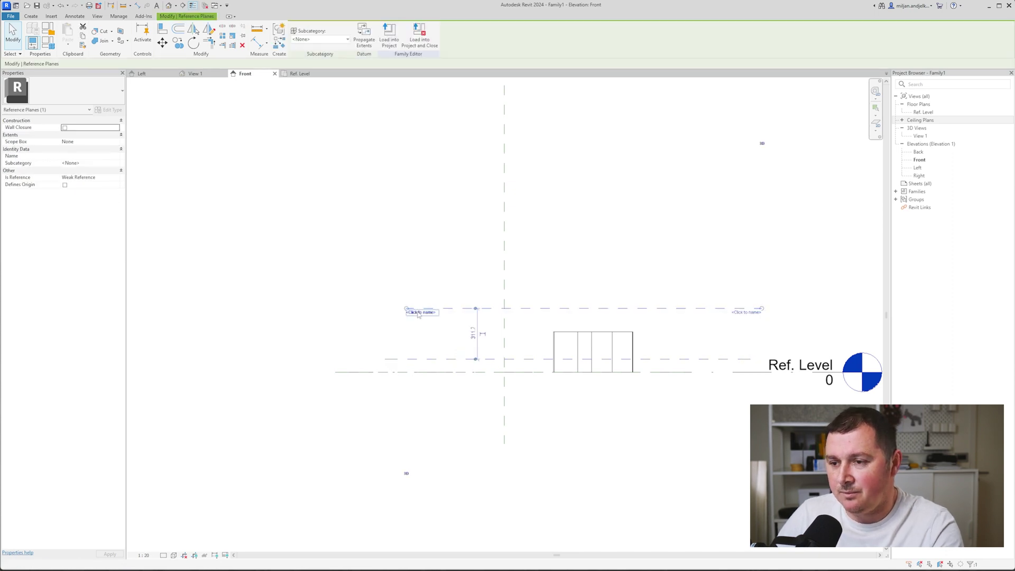
key("c")
key("o")
left_click(415, 308)
key("Escape")
key("Escape")
left_click(420, 308)
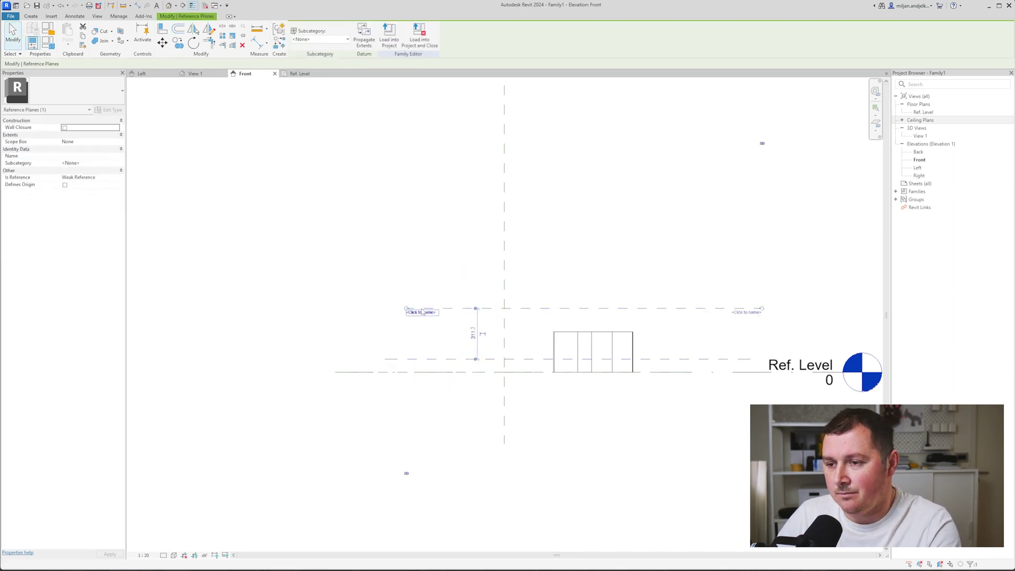
left_click(426, 314)
key("Return")
key("Escape")
Step: Dimension the heights of the Basement plane and the upper reference plane from the Ref. Level
scroll(442, 402, "up", 2)
key("d")
key("i")
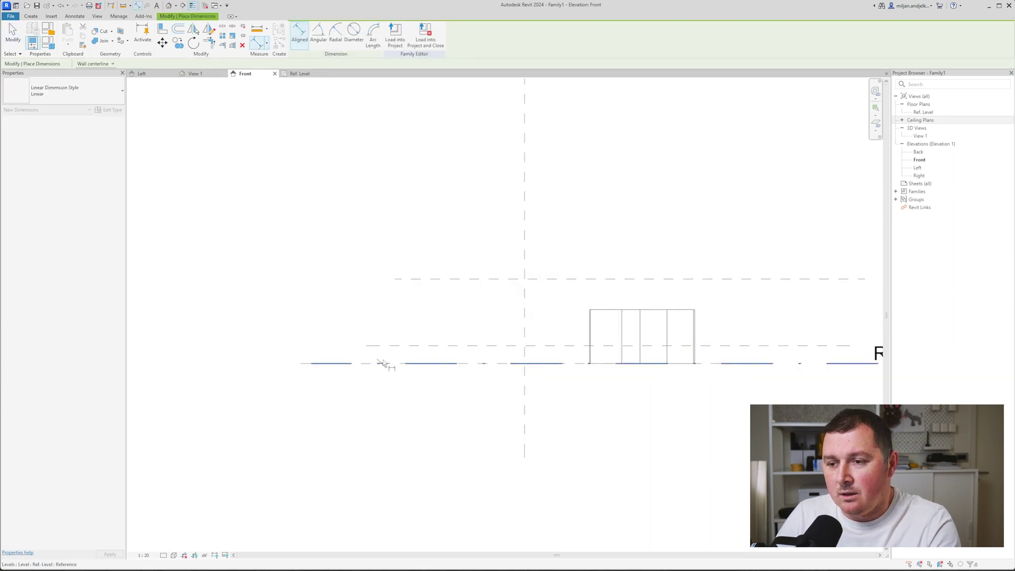
left_click(382, 363)
left_click(371, 346)
left_click(282, 350)
left_click(409, 363)
left_click(431, 279)
left_click(224, 304)
key("Escape")
key("Escape")
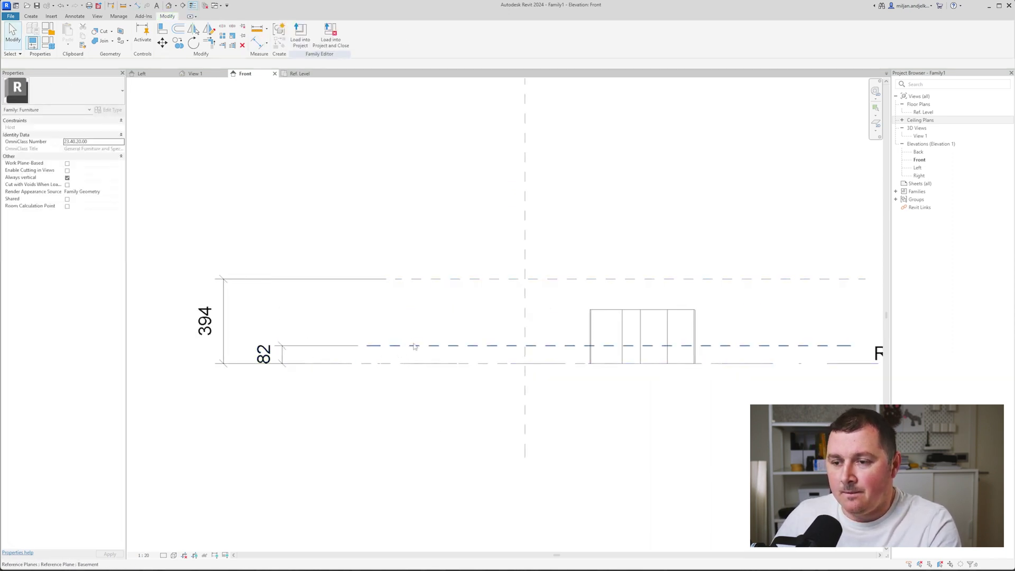
Step: Set the Basement plane 50 mm above the Ref. Level and lock the dimension between them
left_click(414, 346)
left_click(461, 304)
left_click(355, 346)
left_click(414, 346)
left_click(448, 353)
type("50")
key("Return")
key("Escape")
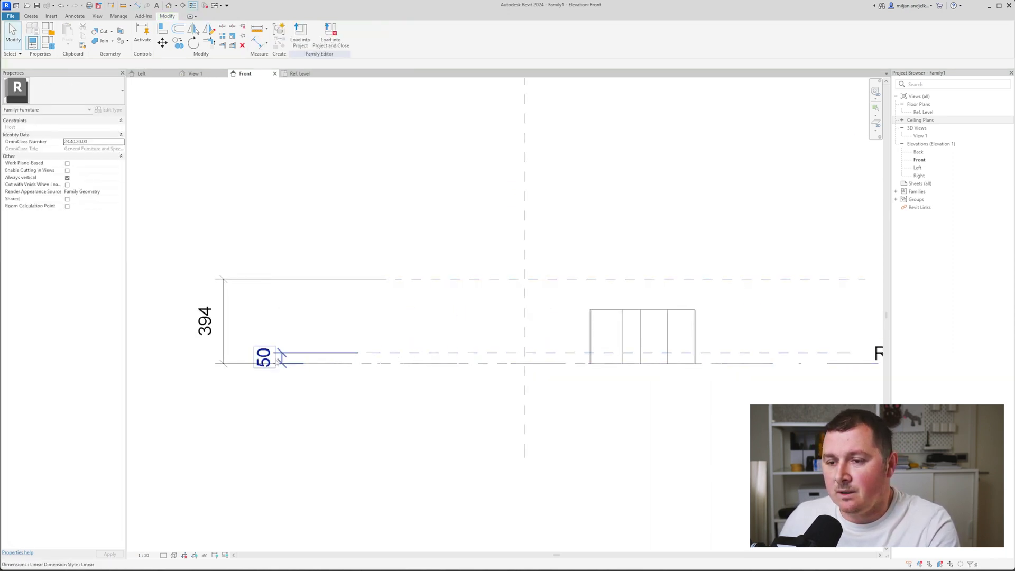
left_click(273, 360)
middle_click_drag(337, 404, 351, 432)
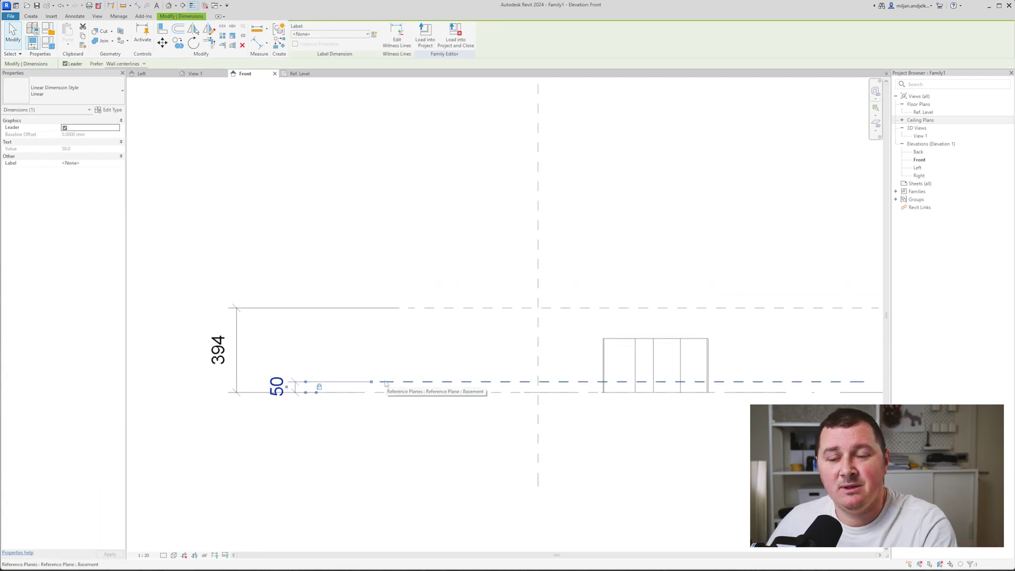
left_click(435, 331)
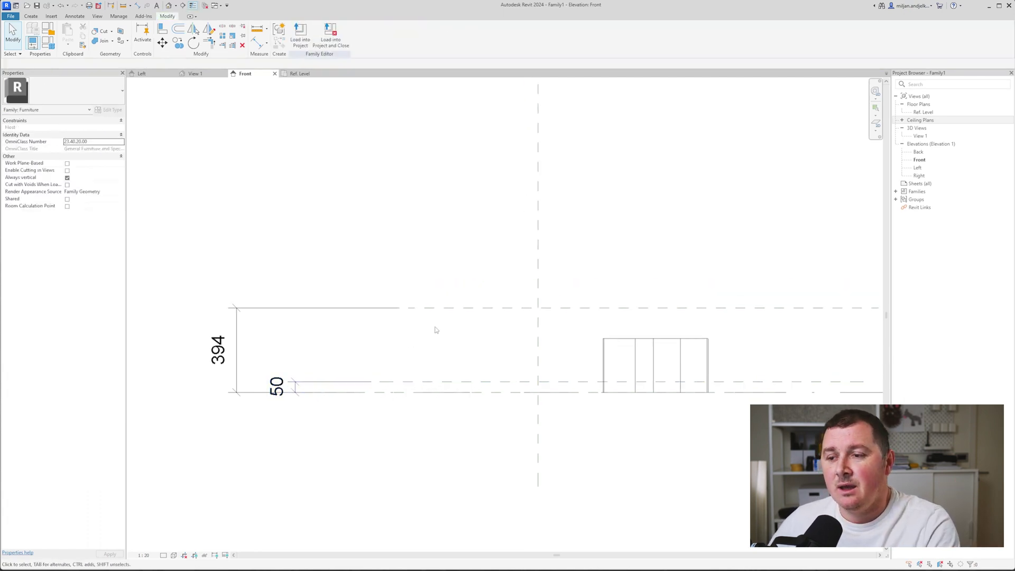
Step: Label the upper plane's dimension with a new family type parameter named Height
left_click(241, 341)
left_click(374, 34)
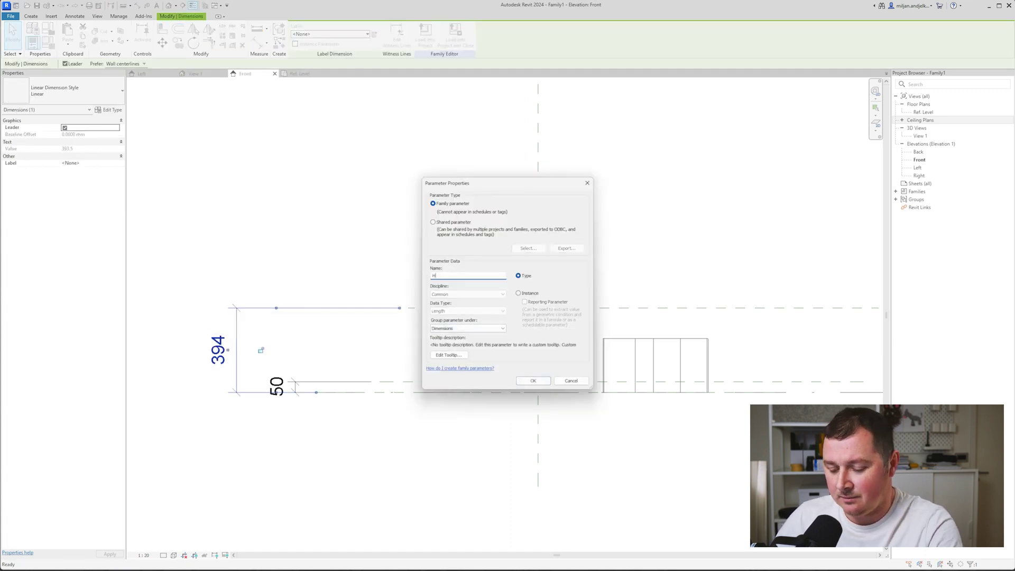
key("Return")
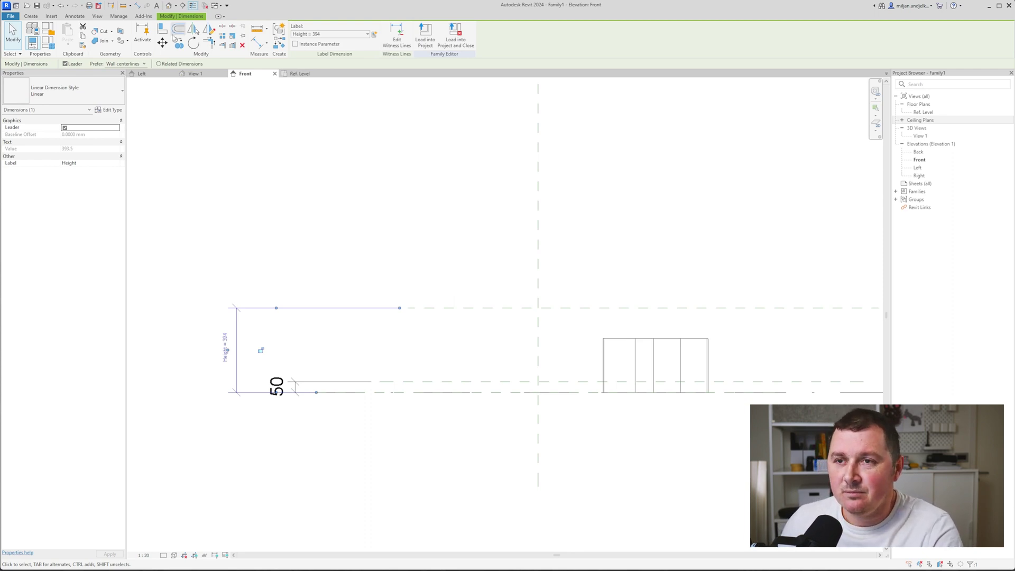
Step: Set the Height parameter to 400 mm in the family types
left_click(48, 42)
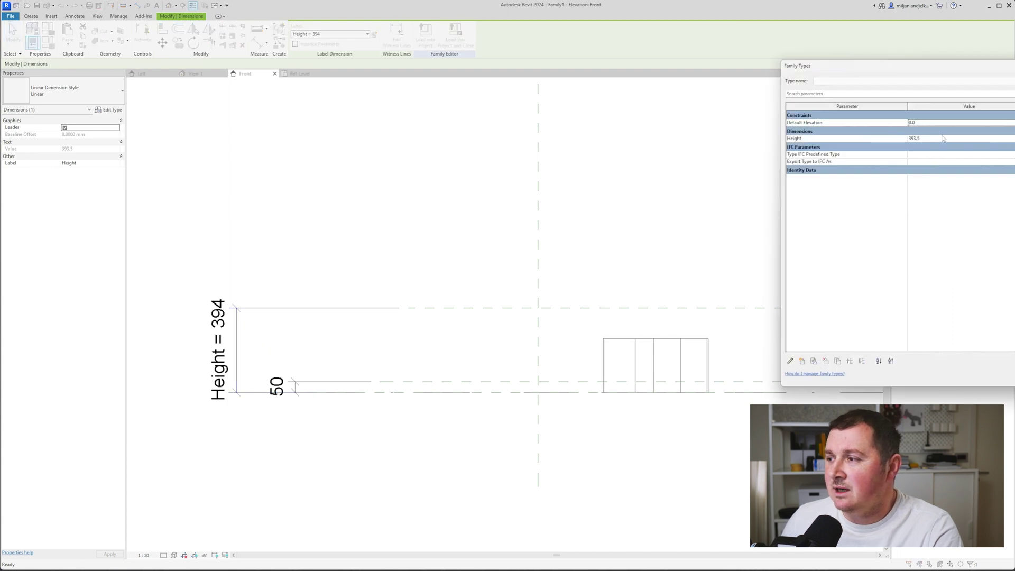
left_click(929, 139)
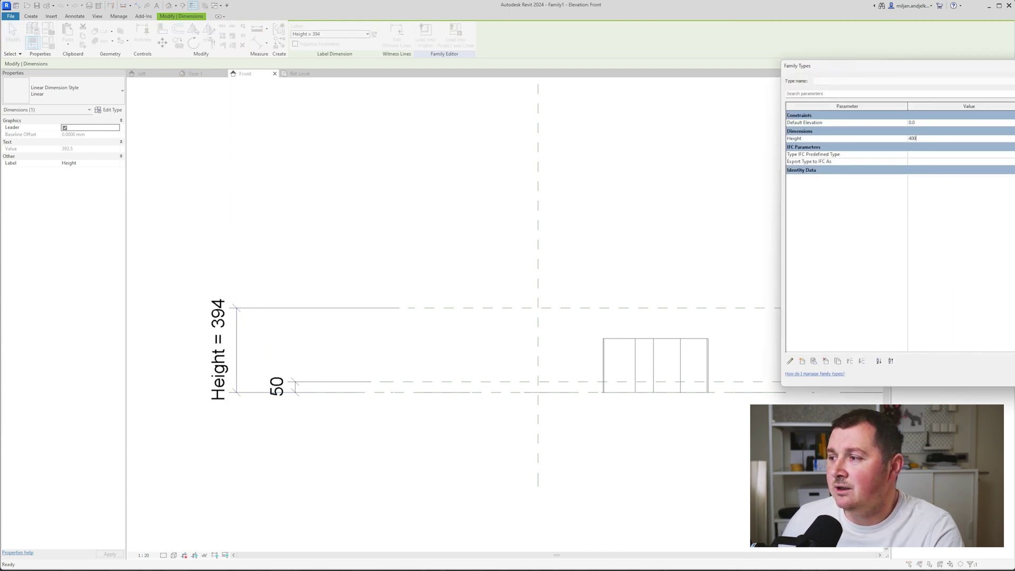
type("400")
key("Return")
Step: Pull the top of the base extrusion down to the Basement reference plane and lock it there
middle_click_drag(670, 235, 510, 195)
left_click(487, 282)
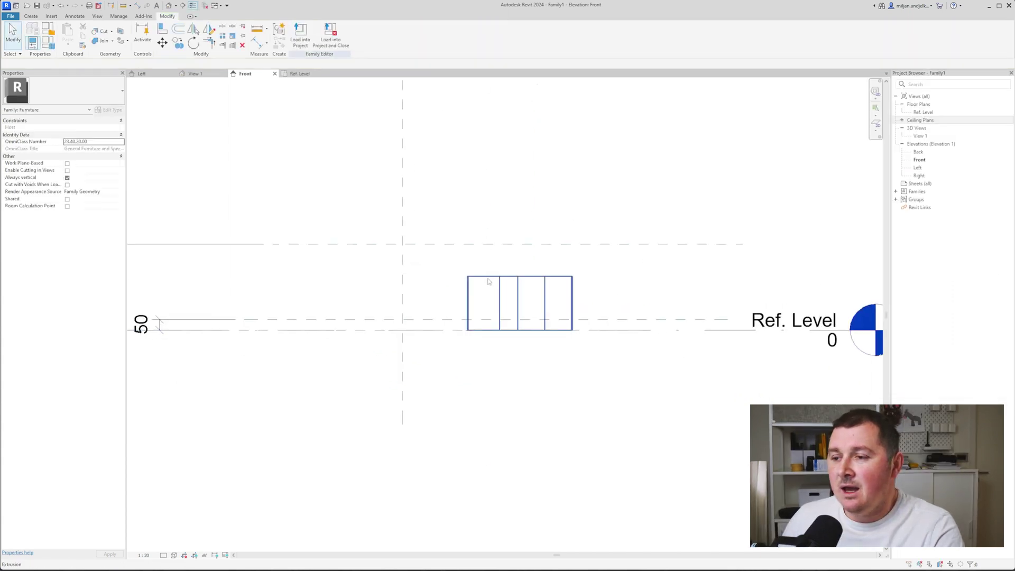
scroll(519, 280, "up", 1)
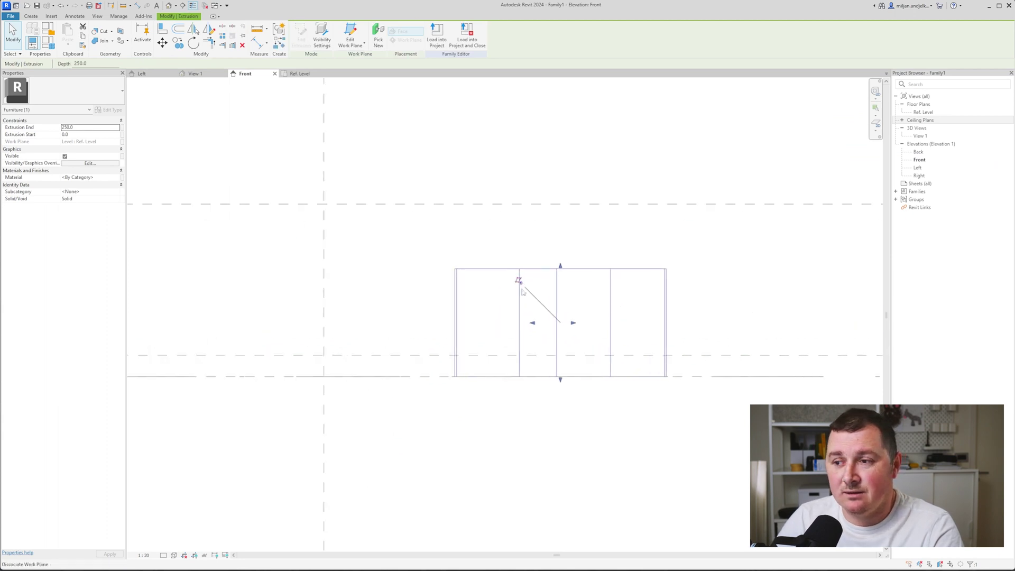
middle_click_drag(523, 302, 523, 269)
left_click_drag(561, 237, 560, 320)
scroll(559, 325, "down", 2)
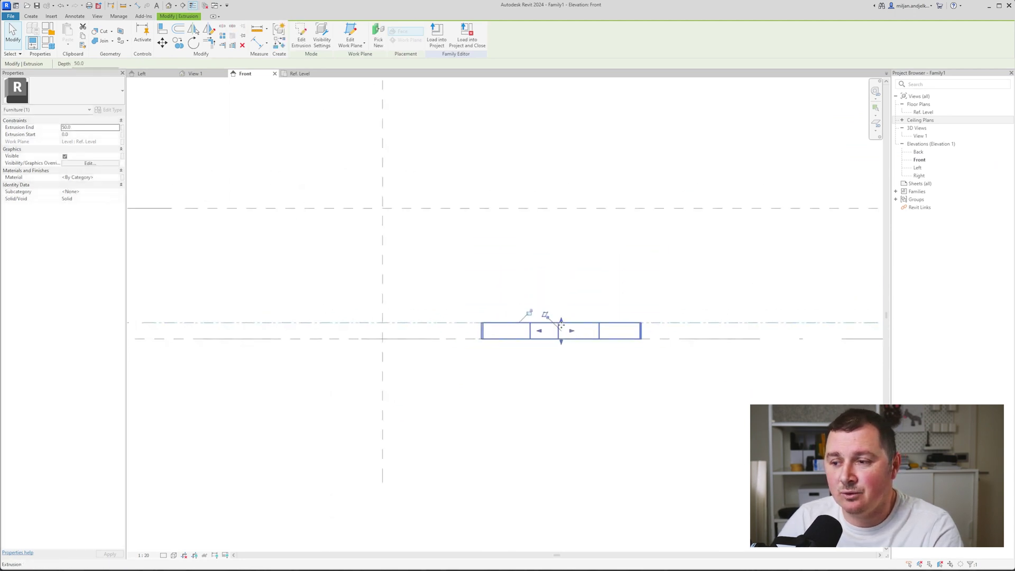
left_click(516, 412)
scroll(571, 390, "down", 2)
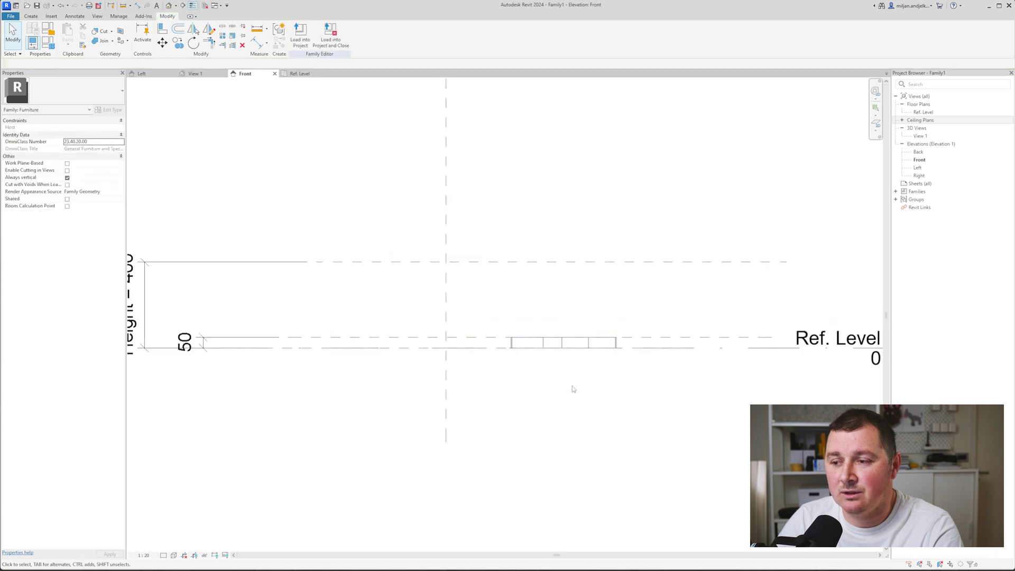
Step: Try to move the Basement reference plane upward in the front elevation to test the base extrusion's lock
left_click(373, 338)
left_click_drag(394, 339, 394, 313)
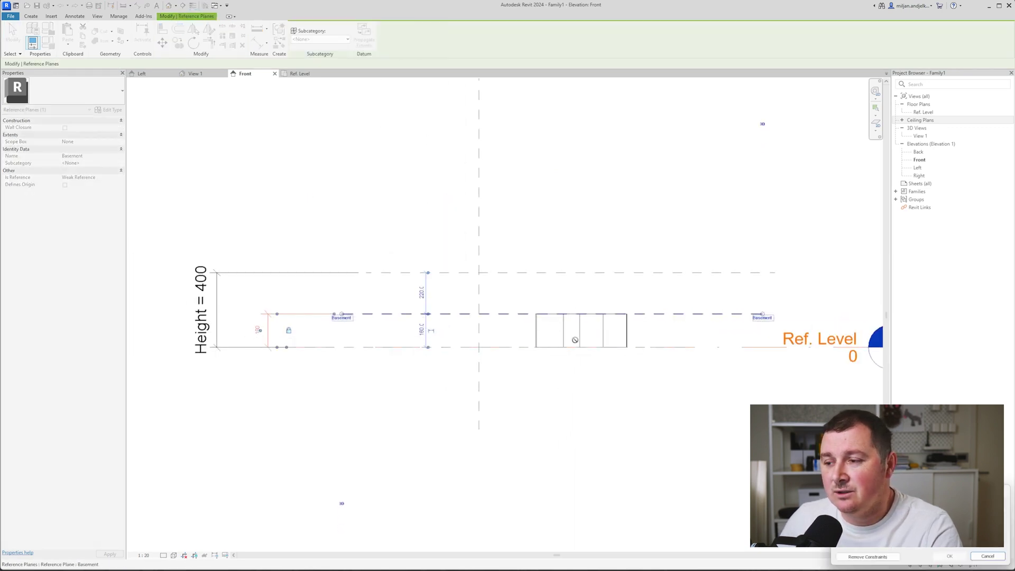
left_click(990, 557)
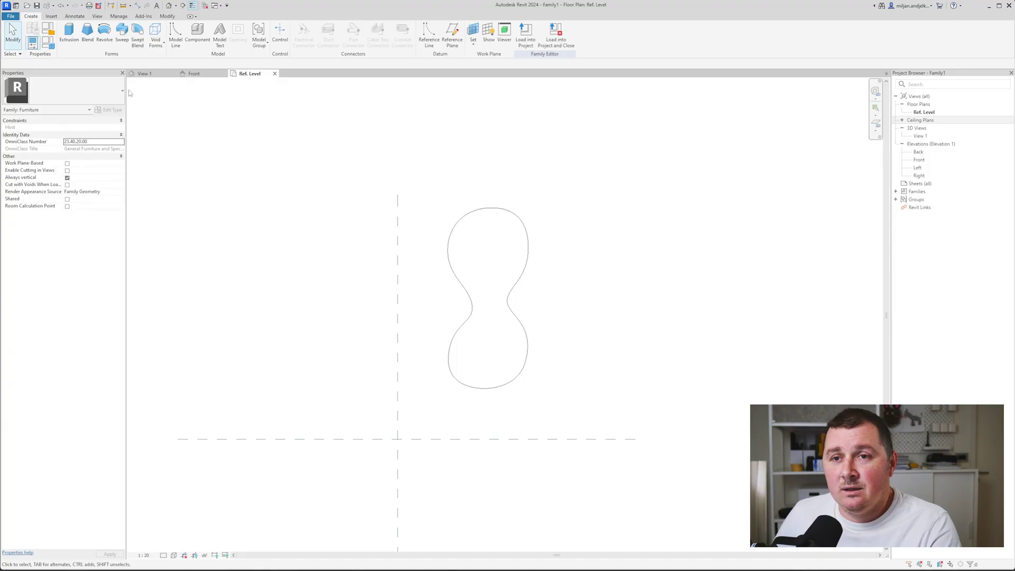
Step: Start a blend in the Ref. Level plan and set its work plane to the Basement reference plane
left_click(87, 33)
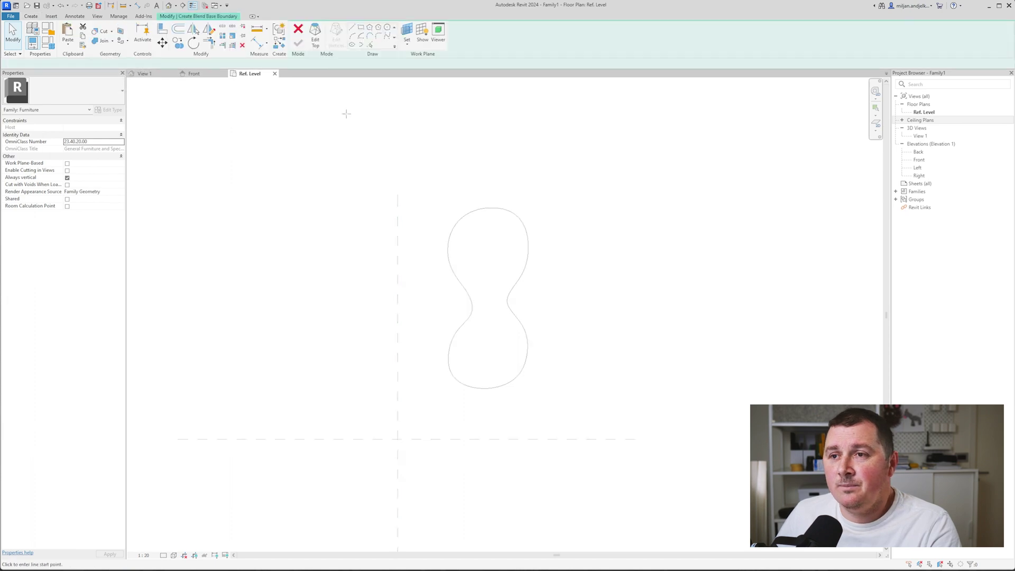
left_click(406, 32)
left_click(528, 288)
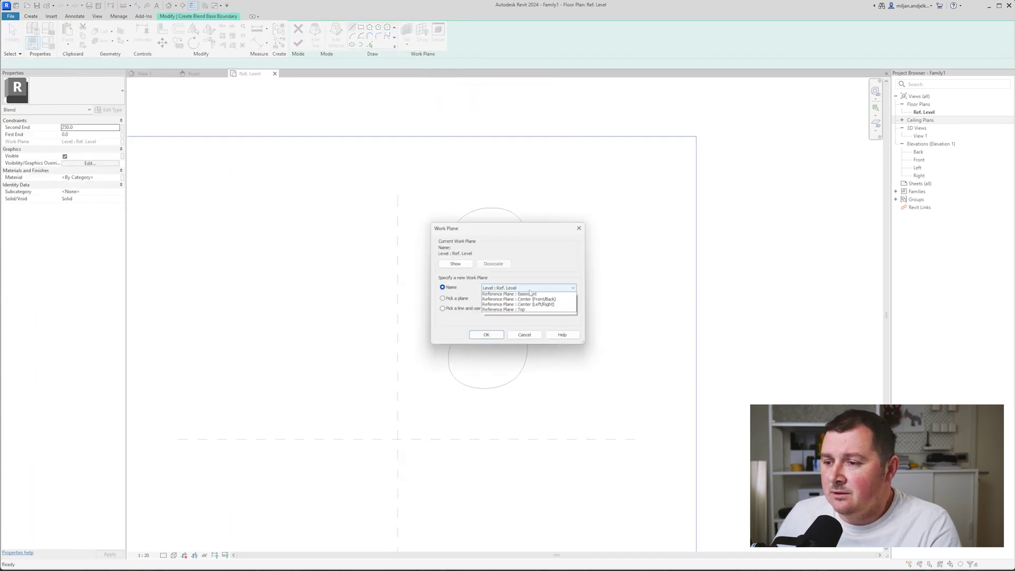
left_click(528, 297)
left_click(486, 334)
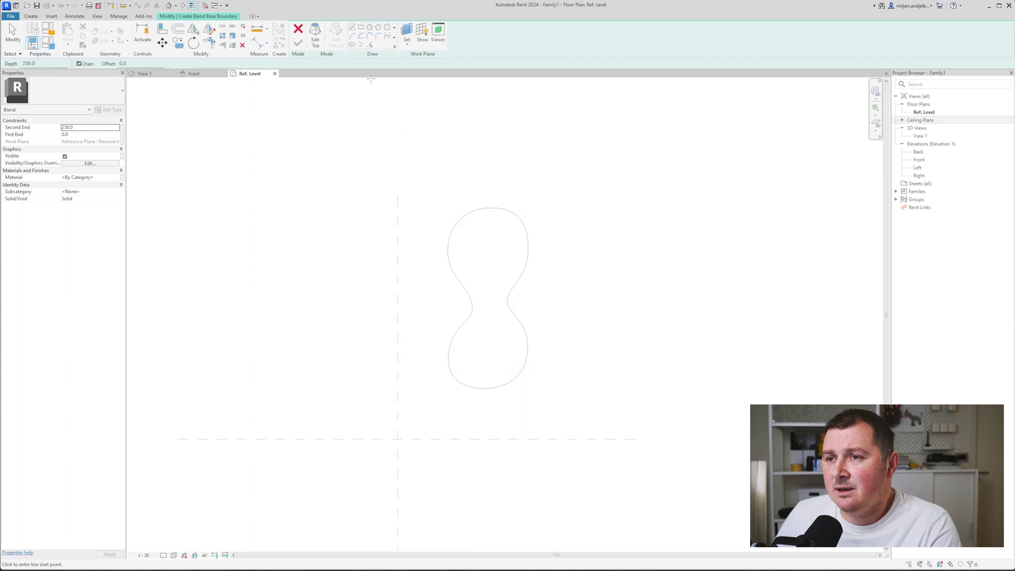
Step: Pick the existing base extrusion's outline as the blend's base boundary
left_click(370, 44)
left_click(479, 209)
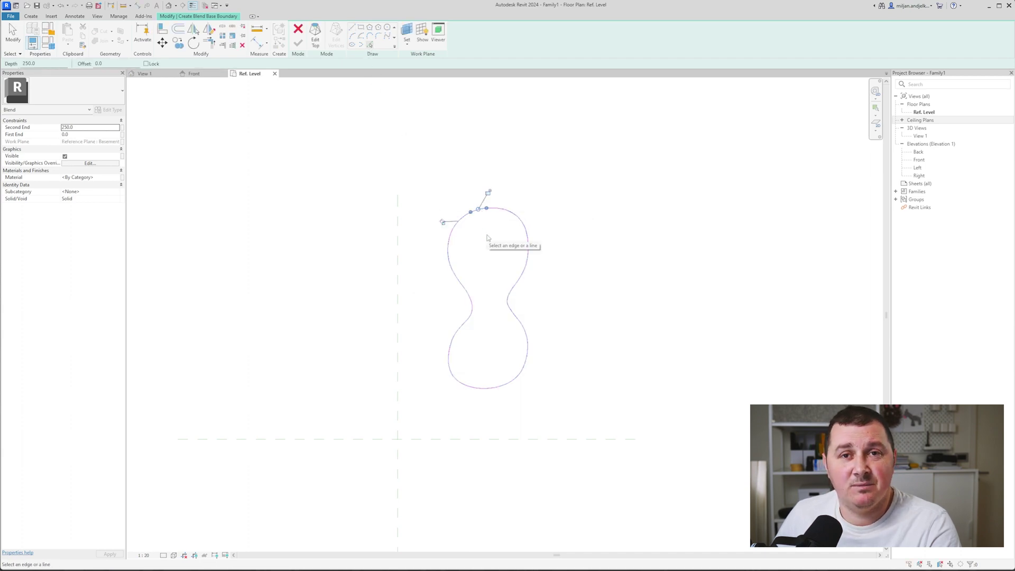
scroll(462, 165, "up", 2)
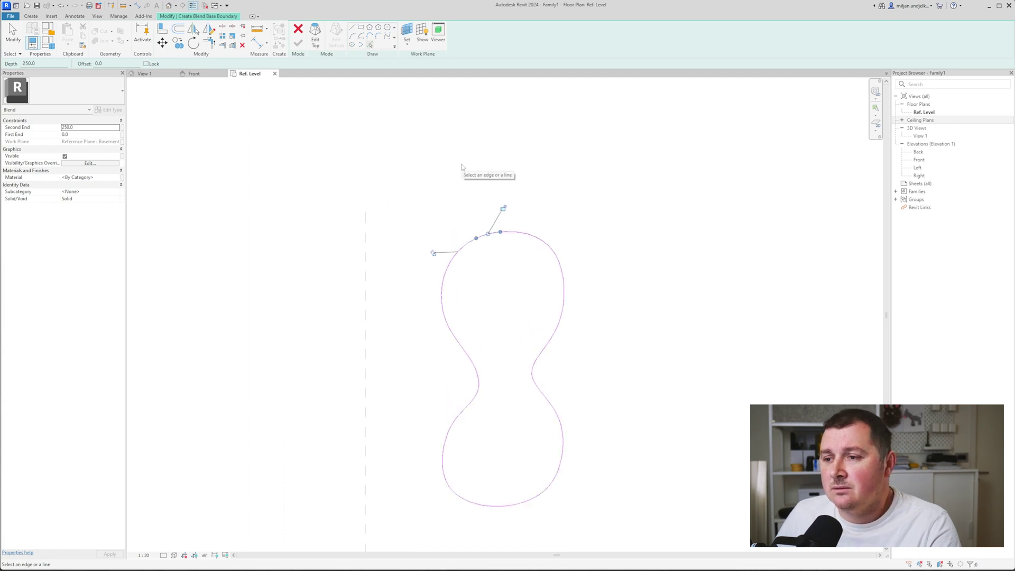
Step: In the blend's top boundary, sketch a guide rectangle about 1720 mm long around the base outline and adjust its width
left_click(315, 34)
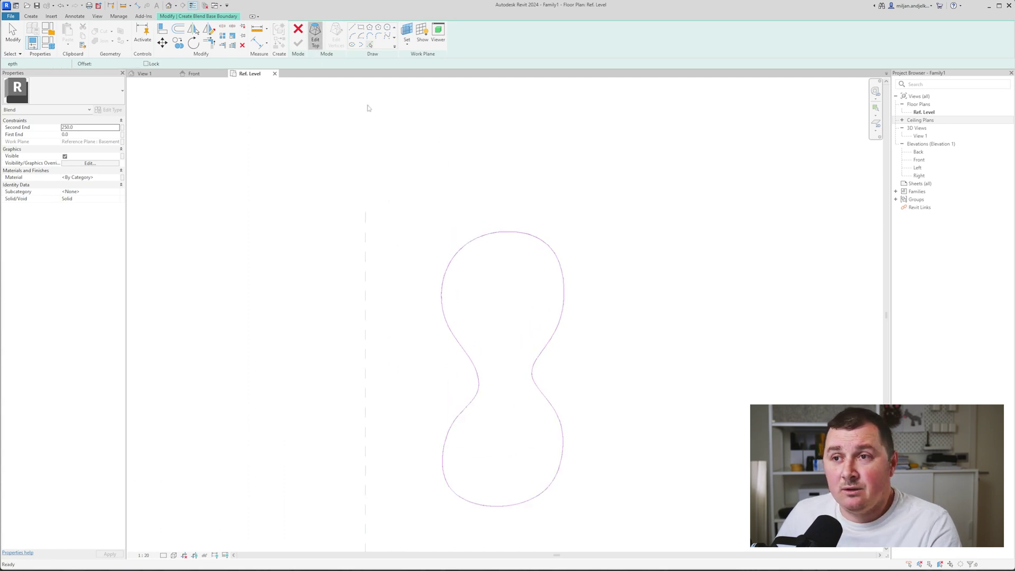
left_click(369, 37)
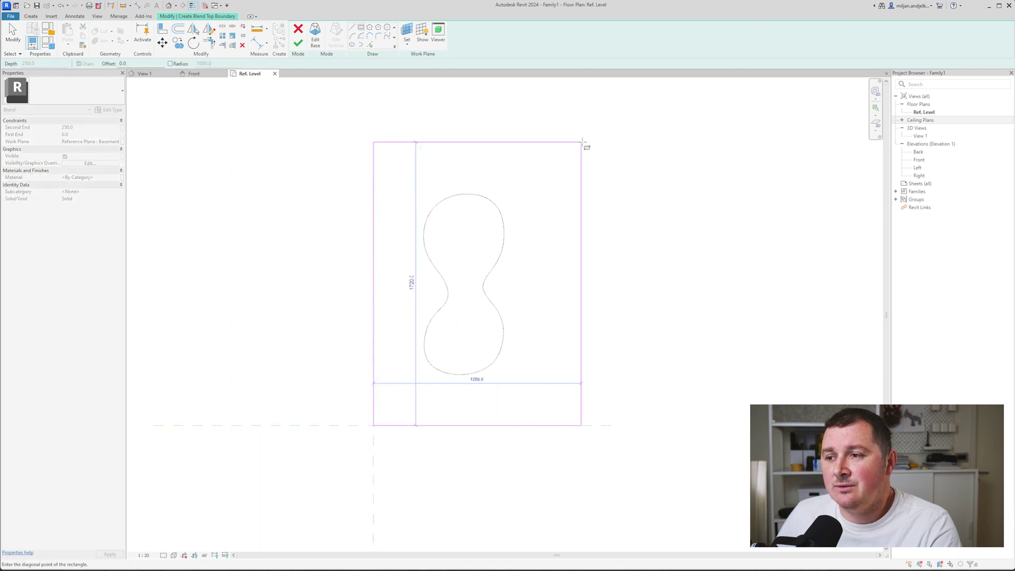
left_click(566, 144)
left_click(565, 145)
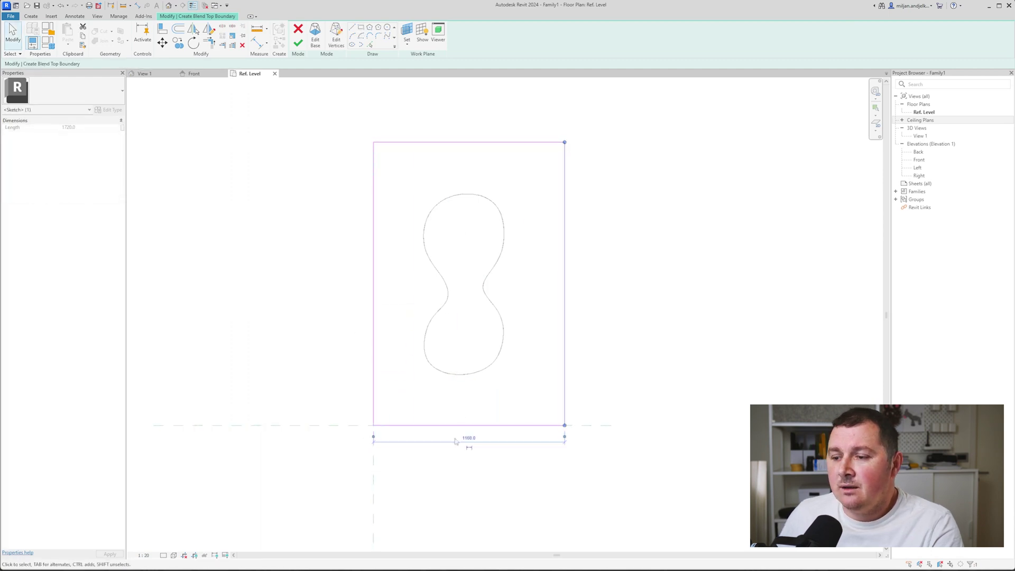
left_click(468, 439)
type("800")
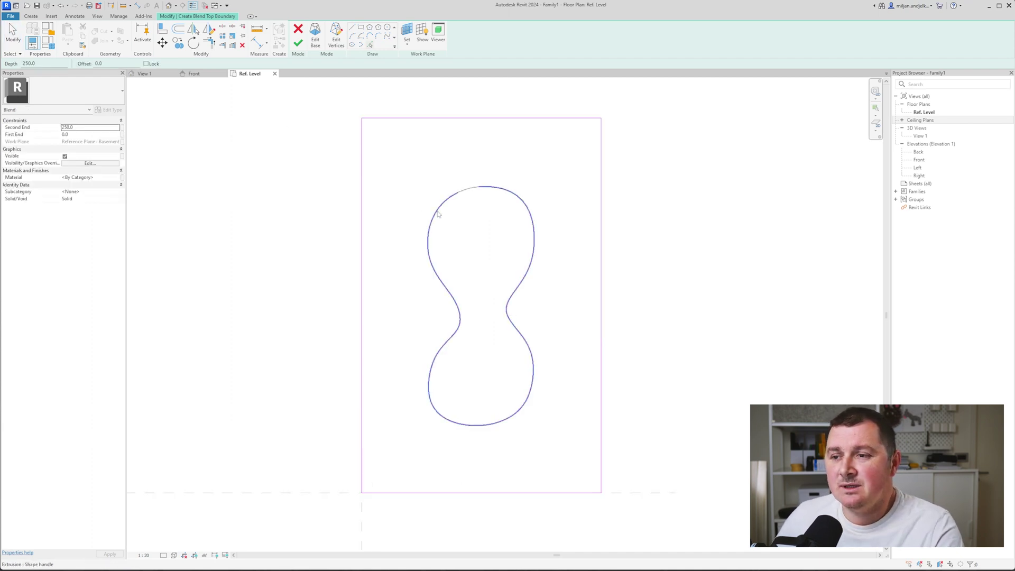
Step: Pick the base extrusion's outline into the blend's top boundary sketch
key("Escape")
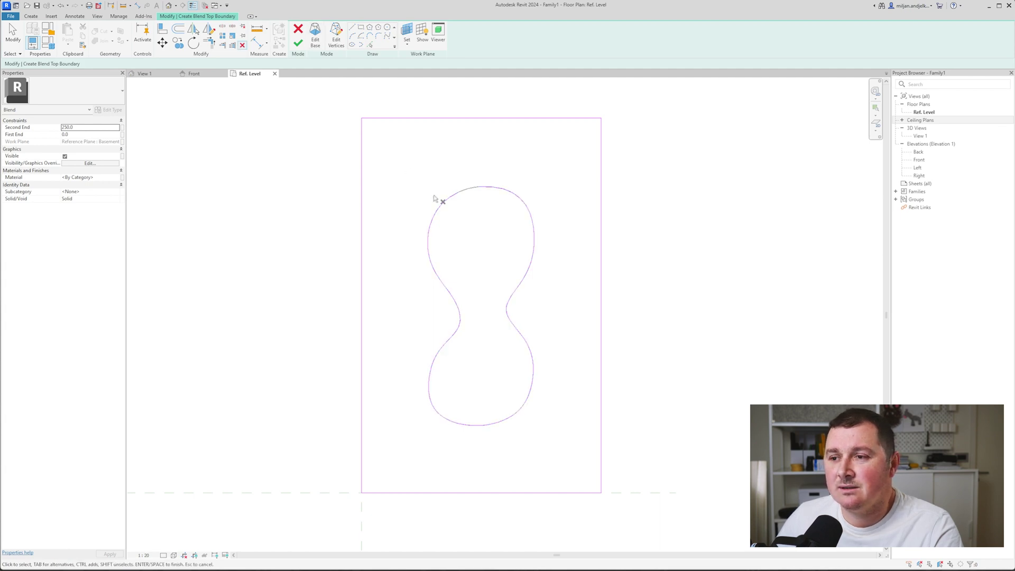
key("p")
key("l")
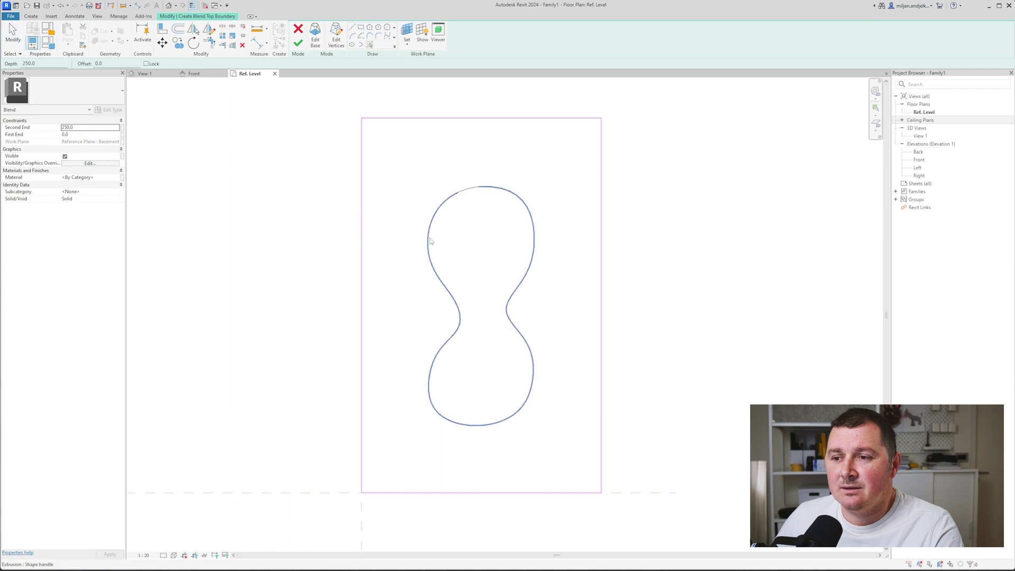
left_click(430, 241)
middle_click_drag(420, 278, 405, 233)
left_click(10, 36)
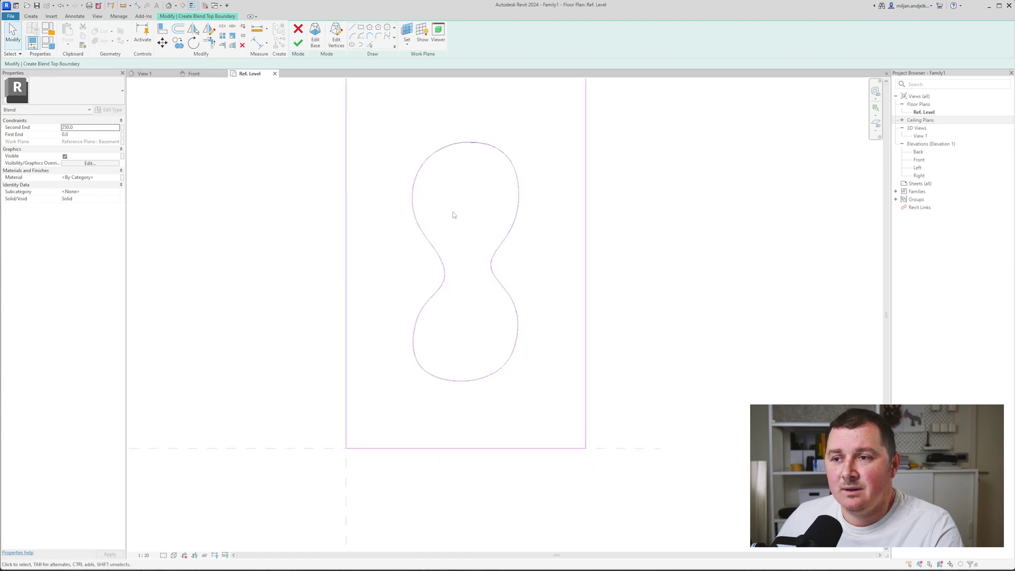
Step: Try to enlarge the picked outline graphically from its middle, and delete the scaled curve
left_click(420, 226)
left_click(231, 37)
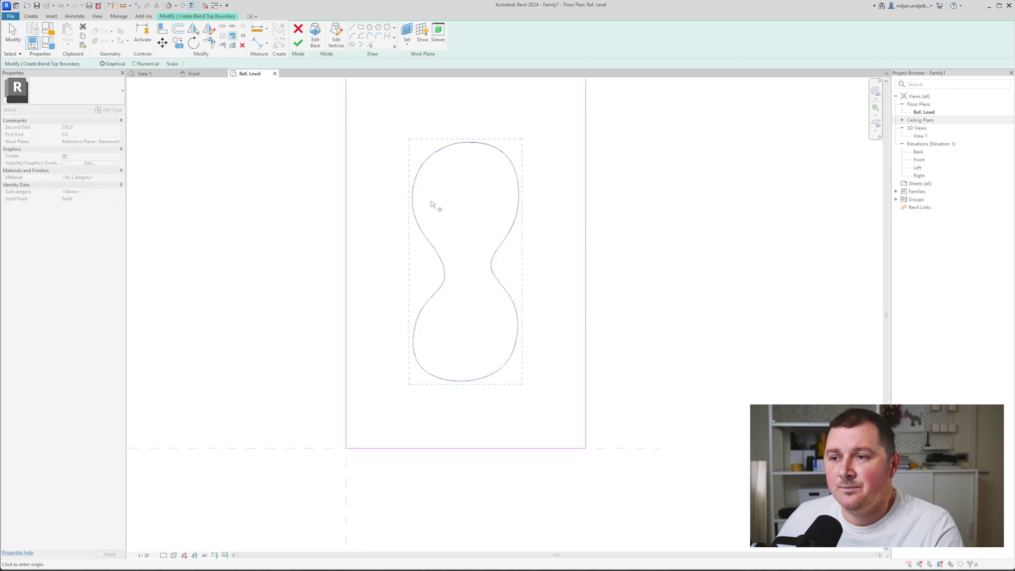
left_click(464, 265)
left_click(447, 265)
scroll(424, 264, "down", 1)
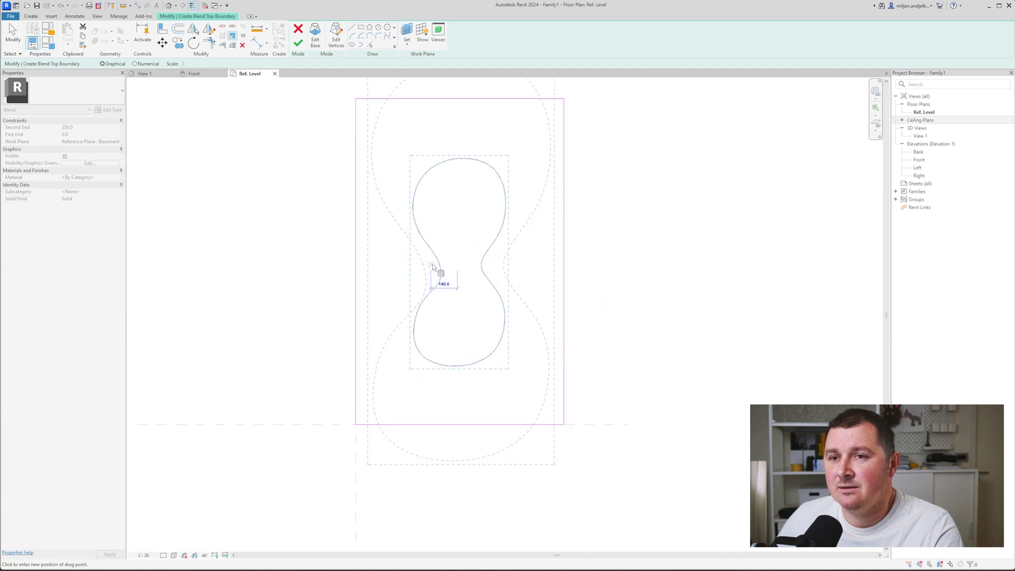
scroll(435, 271, "up", 1)
scroll(443, 274, "up", 3)
left_click(439, 274)
scroll(437, 273, "down", 4)
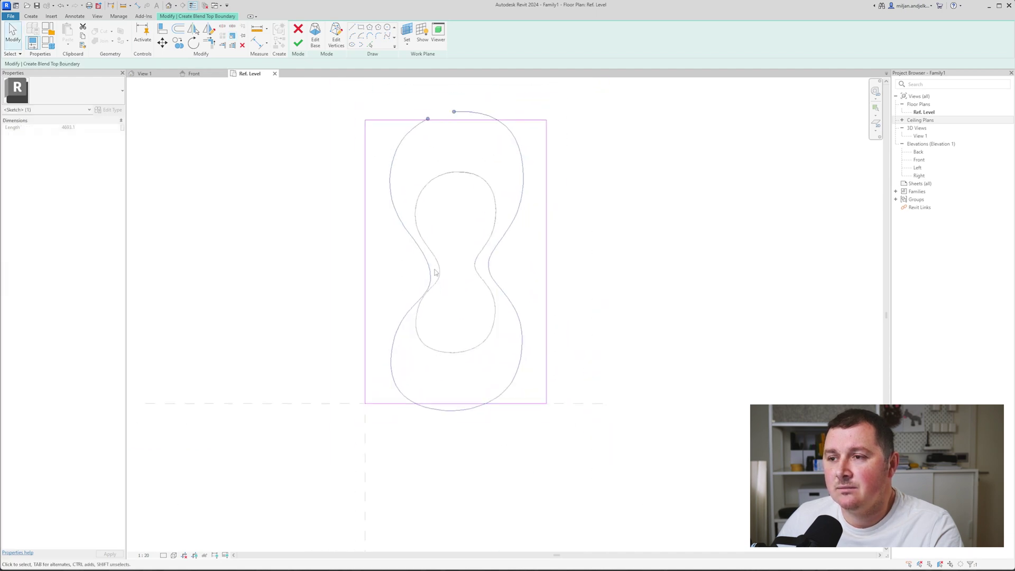
scroll(431, 267, "up", 1)
scroll(422, 265, "down", 1)
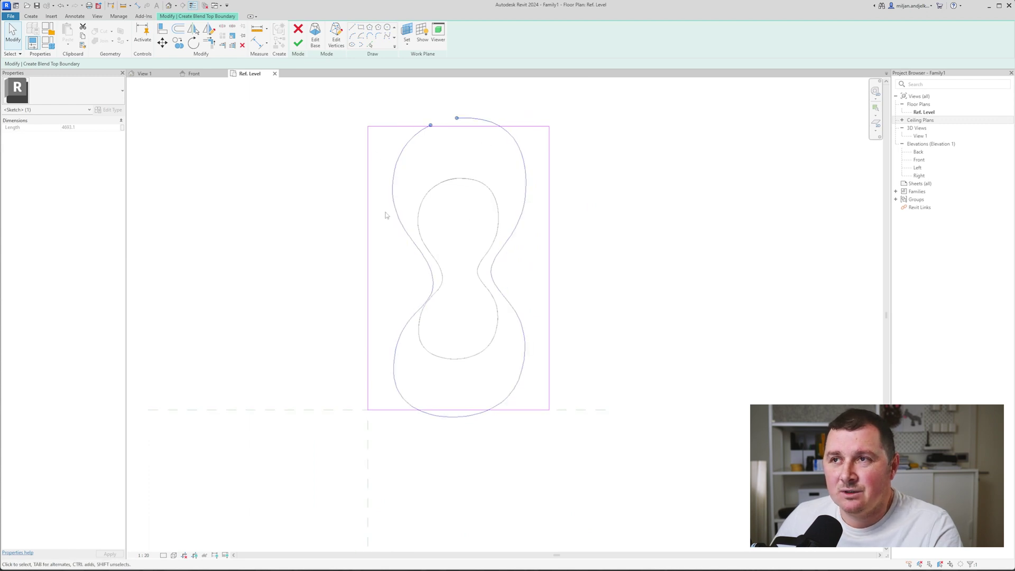
key("Delete")
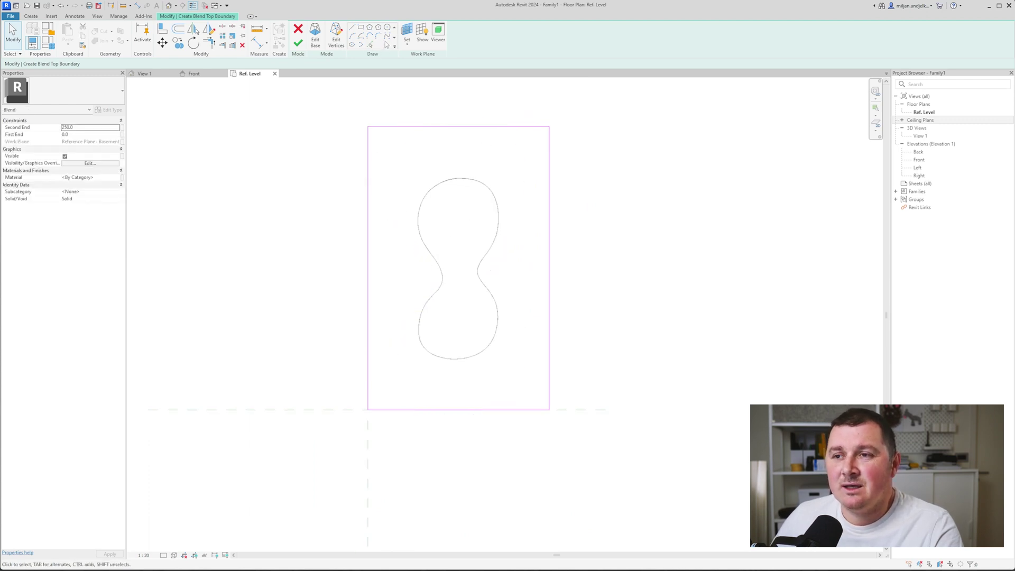
Step: Sketch a spline inside the guide rectangle that loosely follows the base outline, leaving a small gap at the upper end
left_click(387, 36)
scroll(419, 195, "up", 1)
left_click(415, 115)
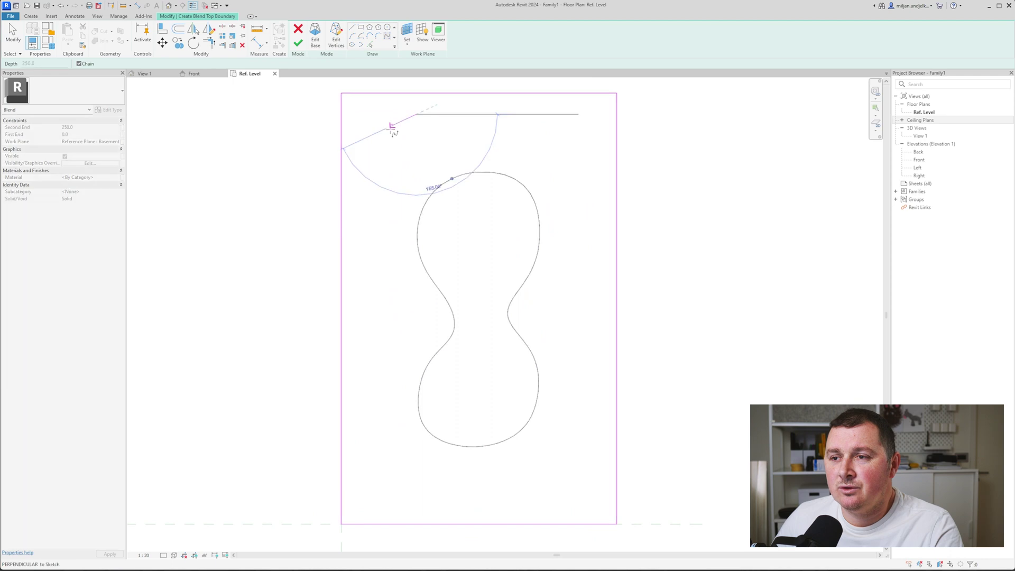
left_click(376, 155)
left_click(368, 224)
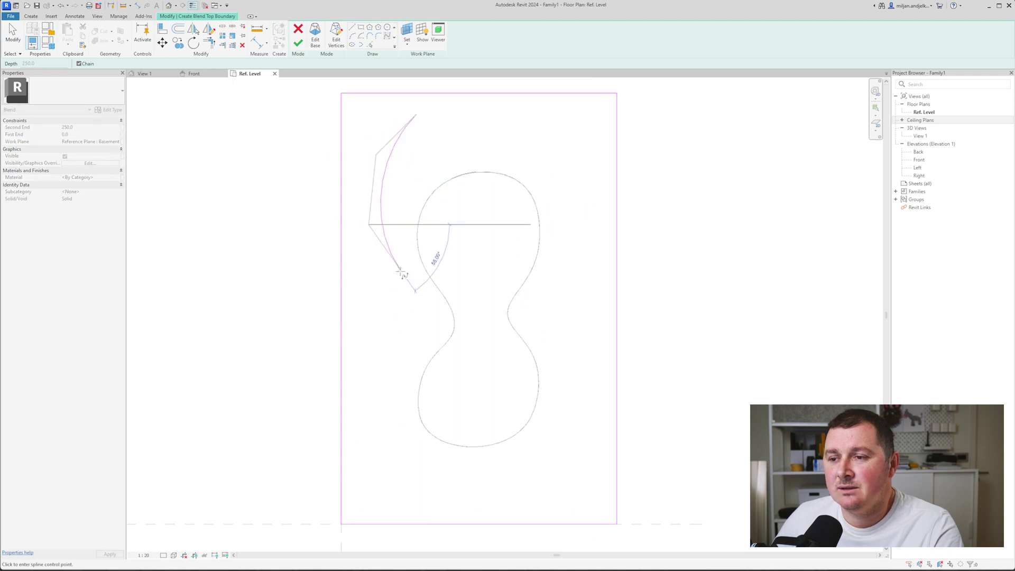
left_click(395, 287)
left_click(409, 325)
left_click(374, 444)
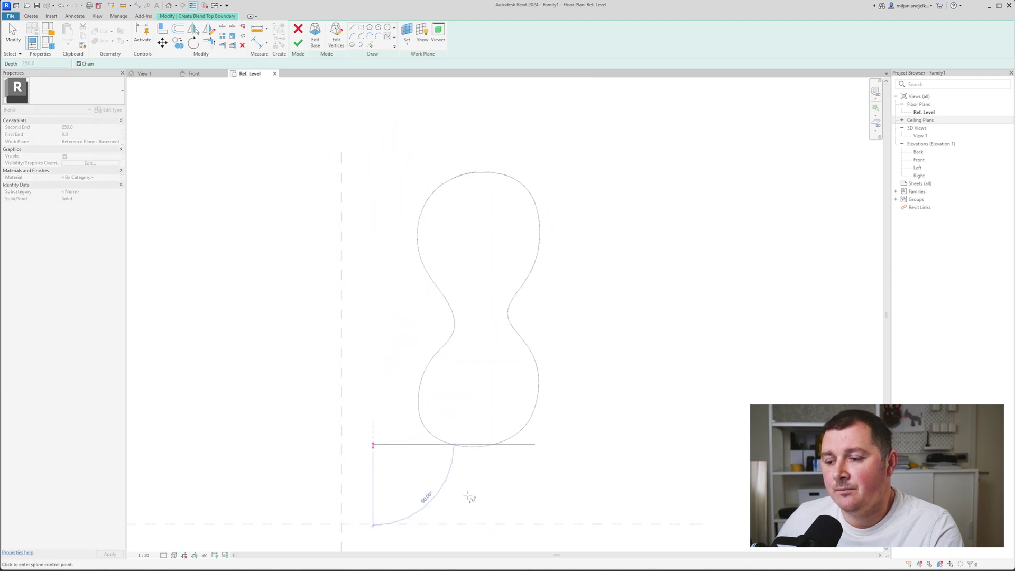
left_click(494, 496)
left_click(559, 454)
left_click(587, 405)
left_click(561, 286)
left_click(572, 156)
left_click(516, 115)
left_click(488, 104)
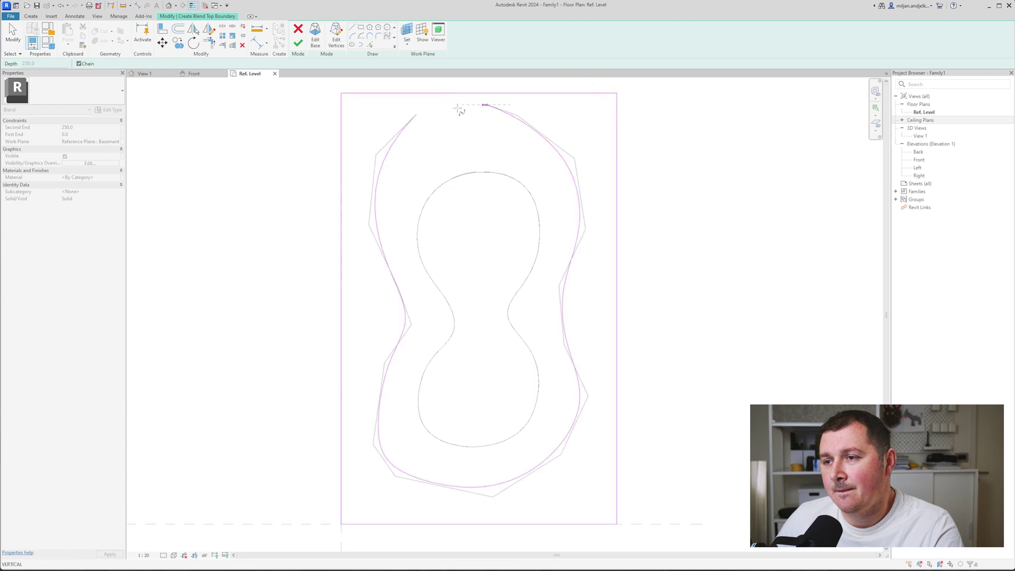
left_click(427, 105)
right_click(427, 105)
left_click(445, 113)
Step: Reshape the spline's left side and lower end by moving its control points outward to the guide rectangle
left_click(378, 235)
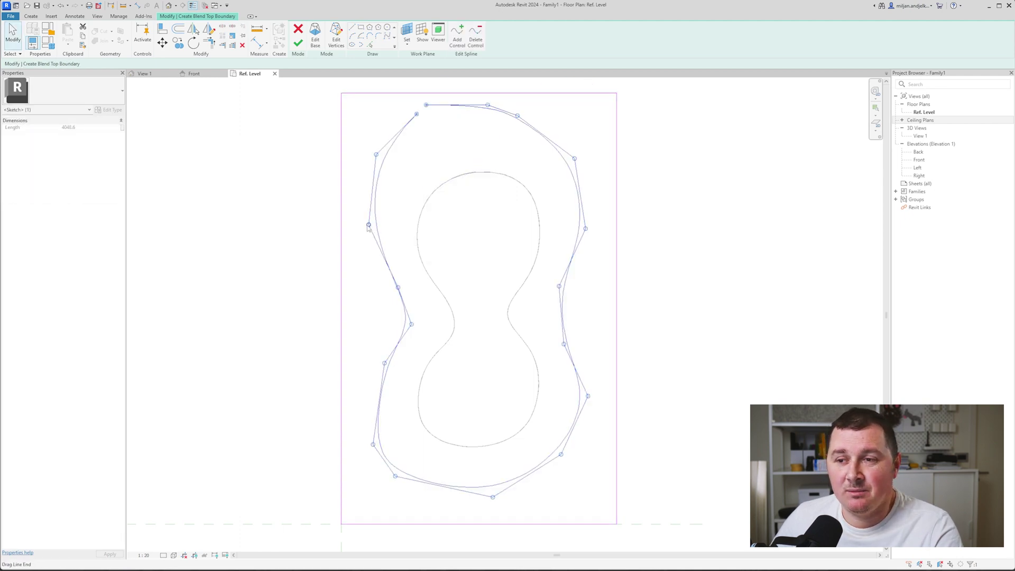
left_click_drag(368, 224, 326, 214)
left_click_drag(384, 363, 371, 365)
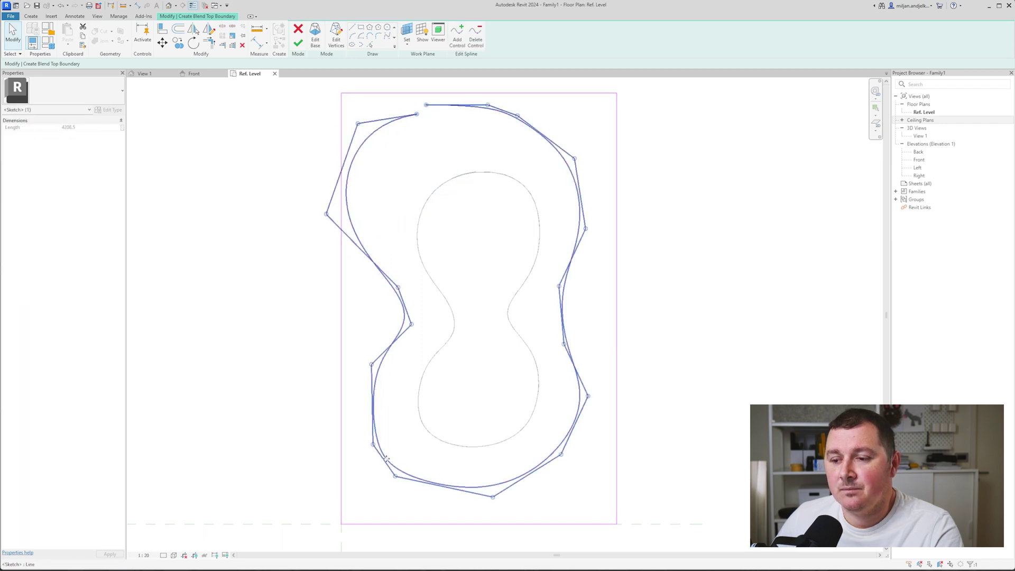
middle_click_drag(371, 364, 381, 253)
left_click_drag(382, 332, 409, 411)
left_click_drag(503, 385, 538, 411)
left_click_drag(571, 341, 609, 349)
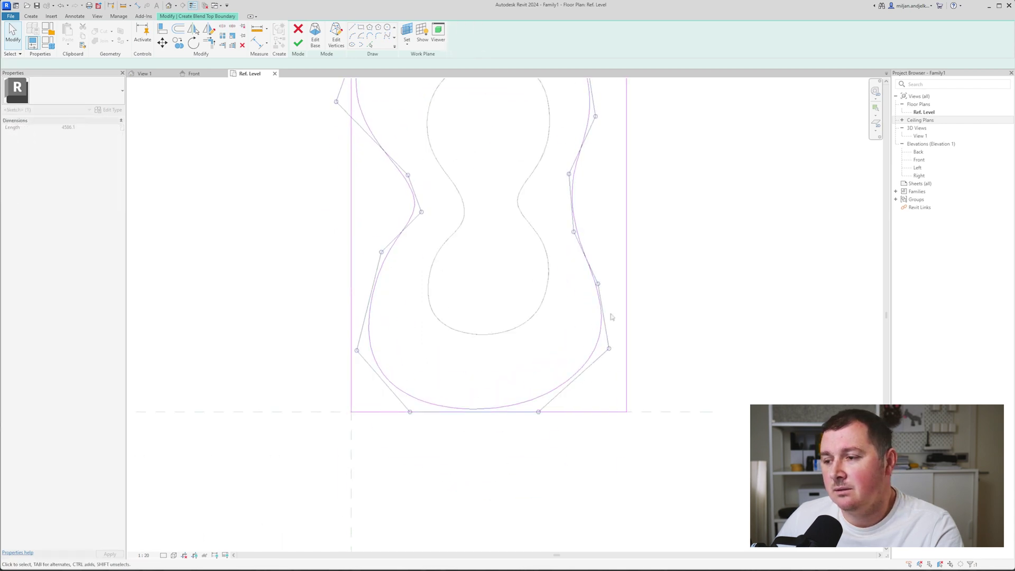
Step: Move the control points on the spline's right side and upper edge outward to fill the guide rectangle
left_click_drag(597, 283, 626, 257)
middle_click_drag(606, 278, 593, 367)
left_click_drag(582, 204, 614, 173)
middle_click_drag(579, 162, 576, 228)
left_click_drag(568, 200, 593, 157)
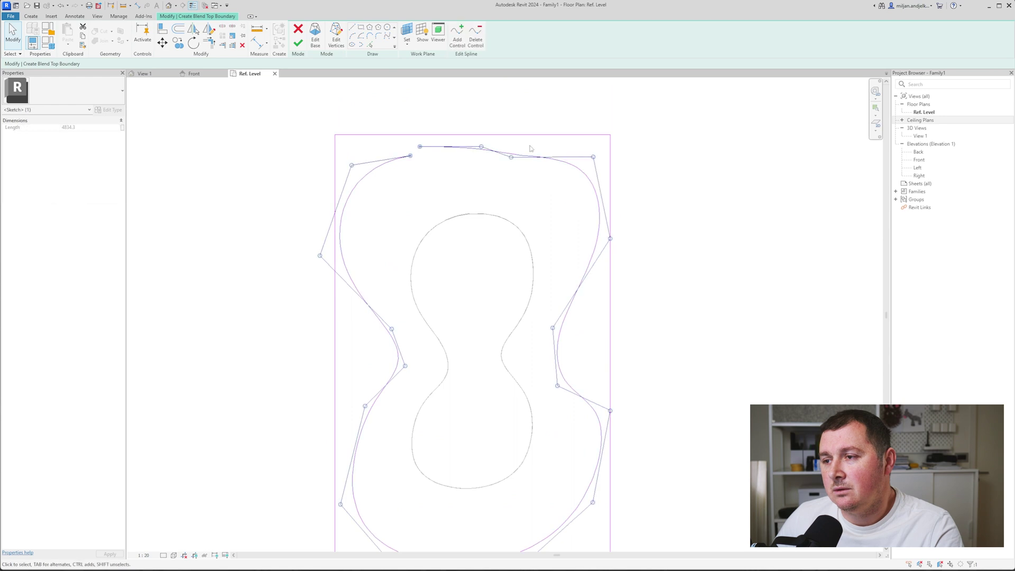
left_click_drag(511, 158, 510, 134)
left_click_drag(481, 146, 455, 143)
Step: Adjust the spline's control points and left open end around the upper gap to smooth the curve
middle_click_drag(426, 453, 468, 432)
scroll(442, 135, "up", 3)
left_click_drag(555, 108, 542, 101)
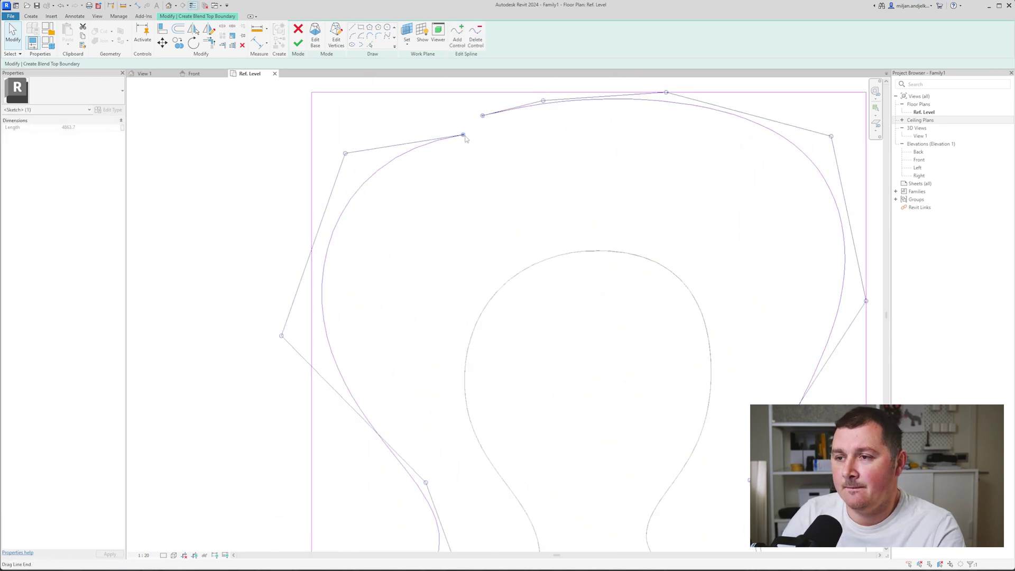
left_click_drag(463, 134, 413, 134)
left_click_drag(345, 154, 336, 183)
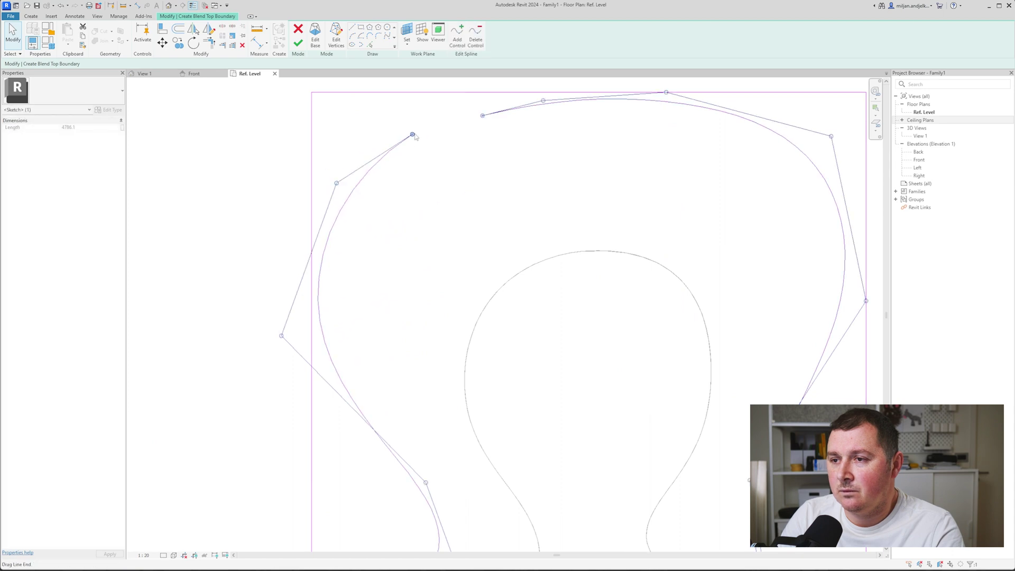
left_click_drag(412, 134, 416, 139)
Step: Close the gap between the spline's two ends with a smooth arc
key("Escape")
key("Return")
left_click(415, 139)
left_click(481, 115)
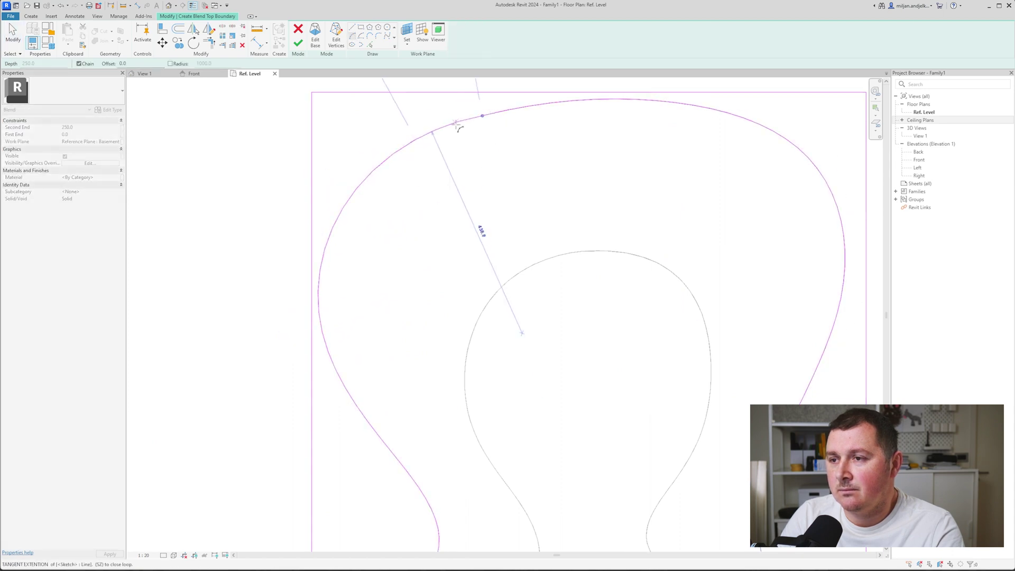
scroll(458, 125, "up", 3)
left_click(462, 123)
scroll(459, 148, "down", 5)
scroll(446, 140, "down", 1)
key("Escape")
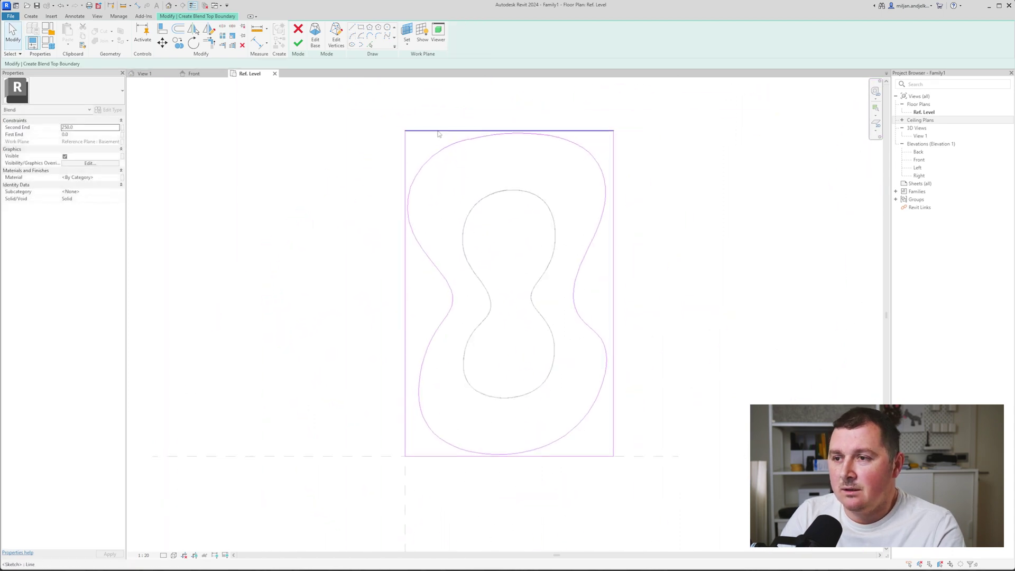
Step: Delete the whole guide rectangle from the top boundary sketch
key("Tab")
left_click(437, 132)
middle_click_drag(433, 138, 418, 138)
key("Delete")
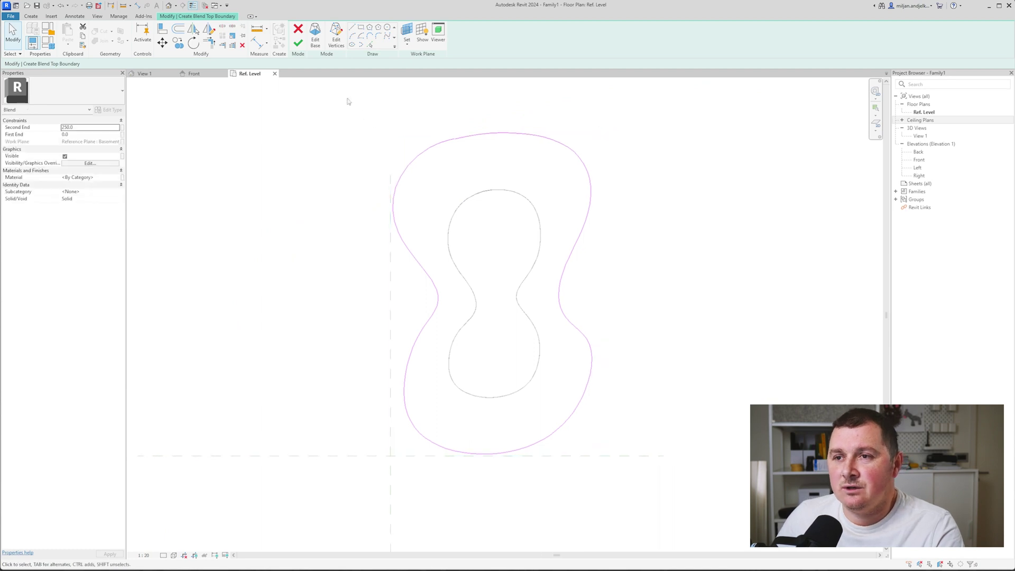
Step: Finish the blend and inspect its shape in the 3D view
left_click(297, 46)
left_click(144, 73)
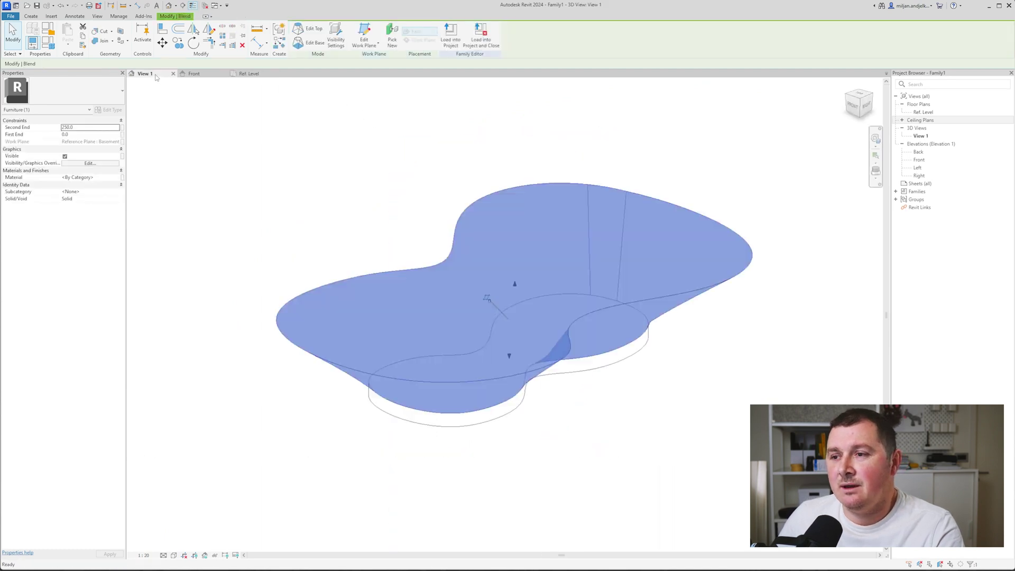
left_click(364, 203)
middle_click_drag(501, 369, 475, 401, "shift")
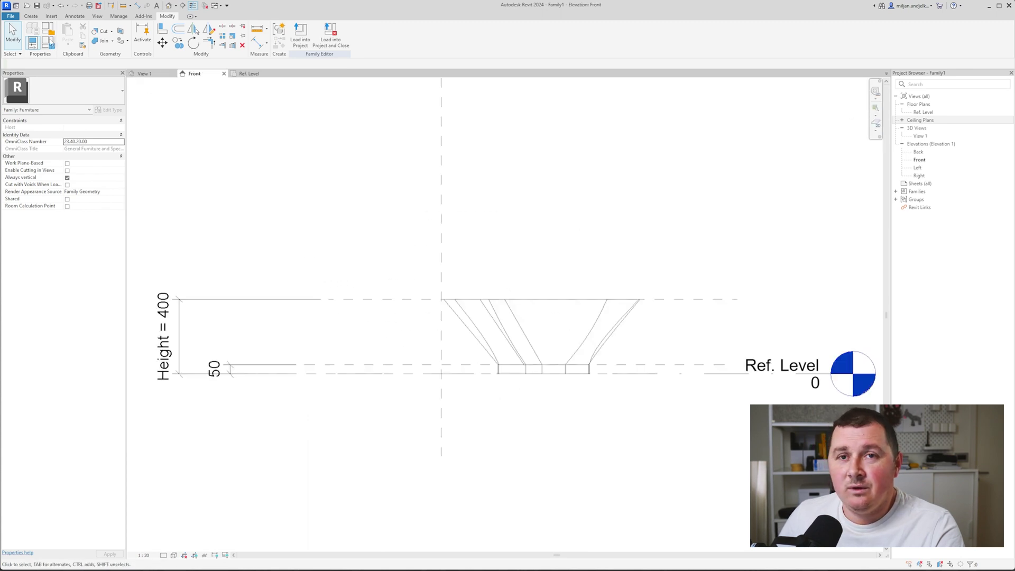
Step: Test the family's Height parameter in the front elevation with values of 300 and 450
left_click(49, 43)
left_click(932, 137)
type("300")
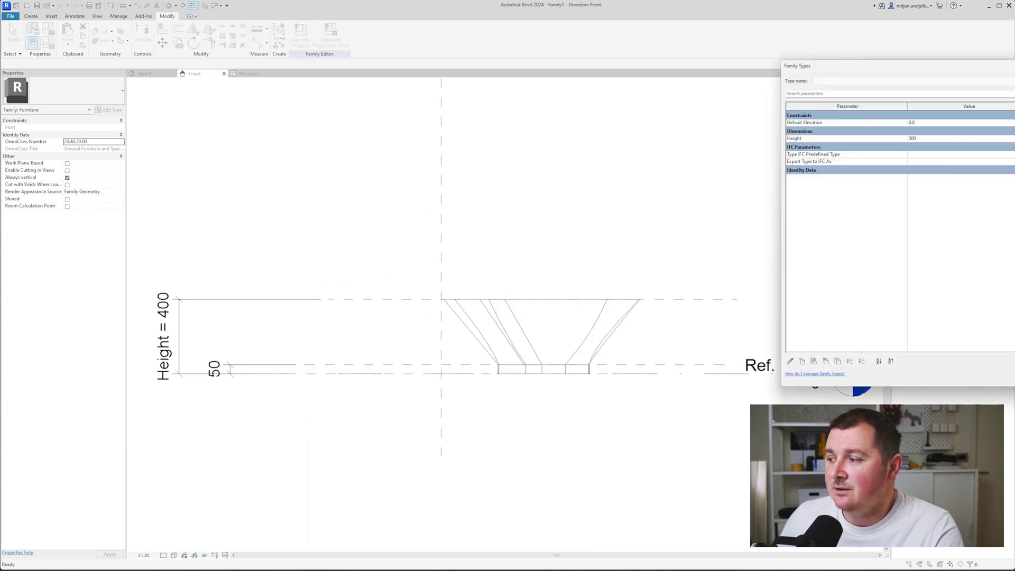
key("Return")
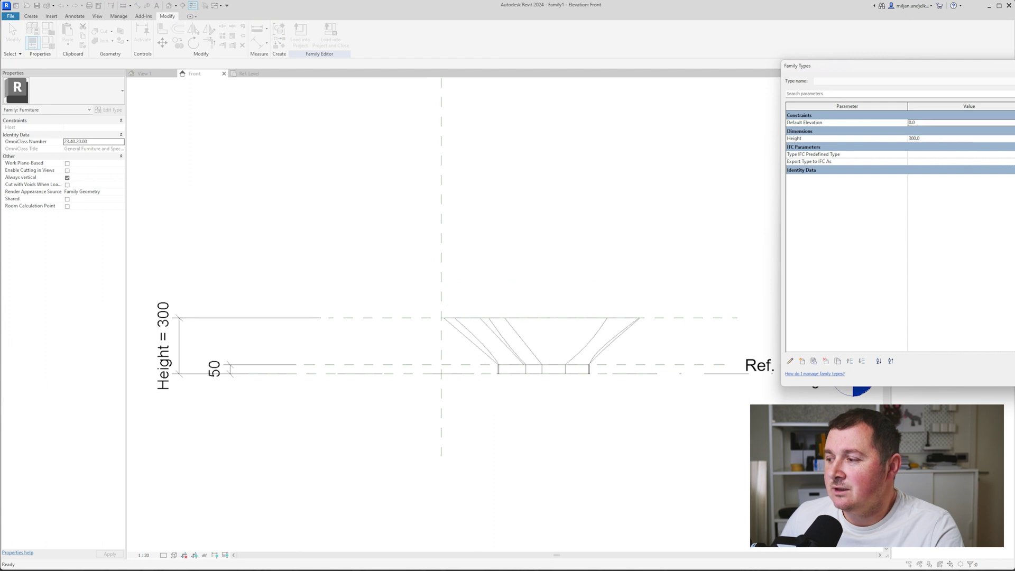
left_click(938, 138)
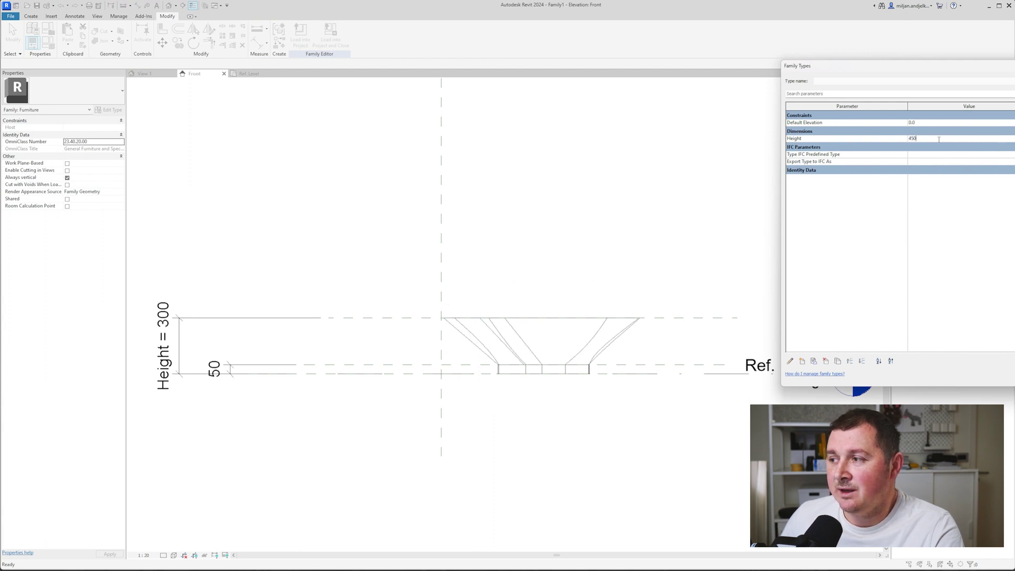
key("Return")
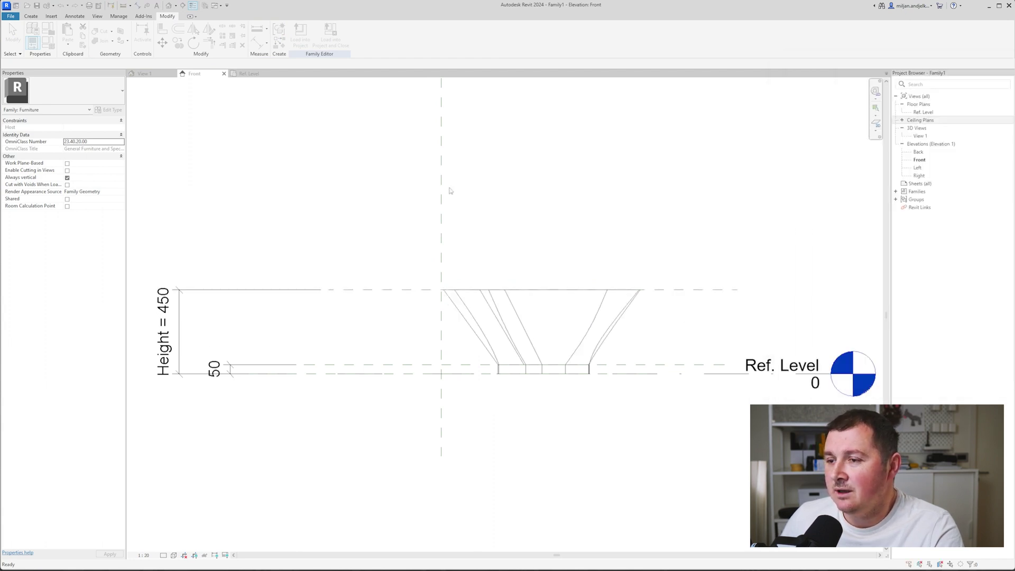
Step: Set the Height parameter to 300 with the 3D view active and inspect the table's shape
left_click(148, 73)
scroll(185, 142, "up", 1)
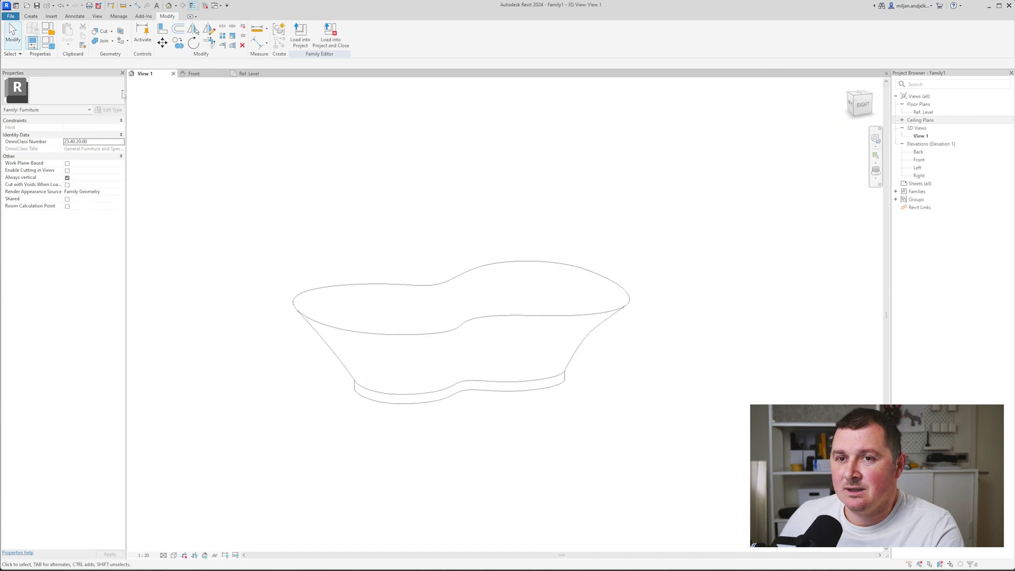
left_click(50, 46)
left_click(939, 138)
type("300")
key("Return")
middle_click_drag(408, 410, 425, 424, "shift")
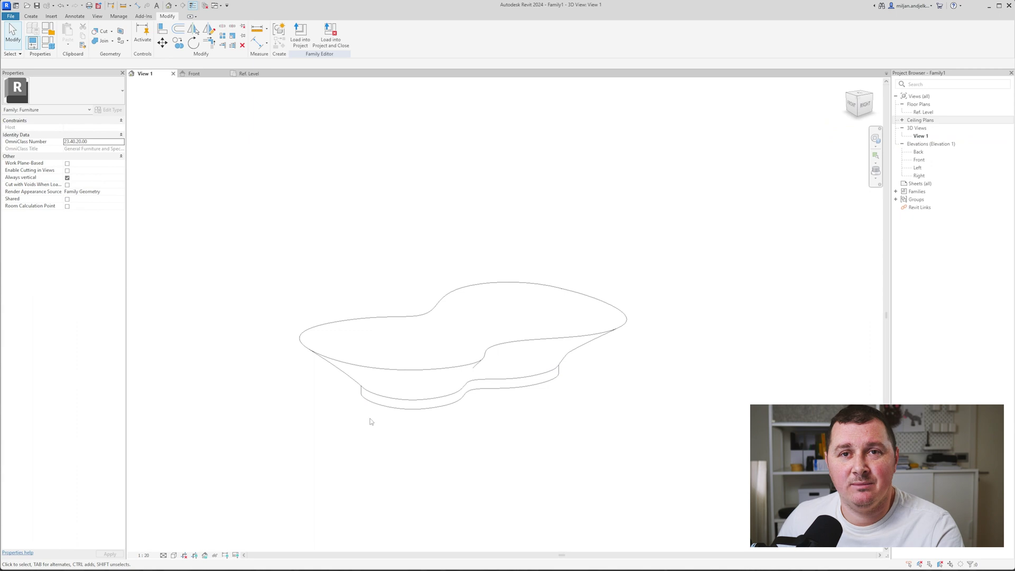
scroll(370, 421, "up", 2)
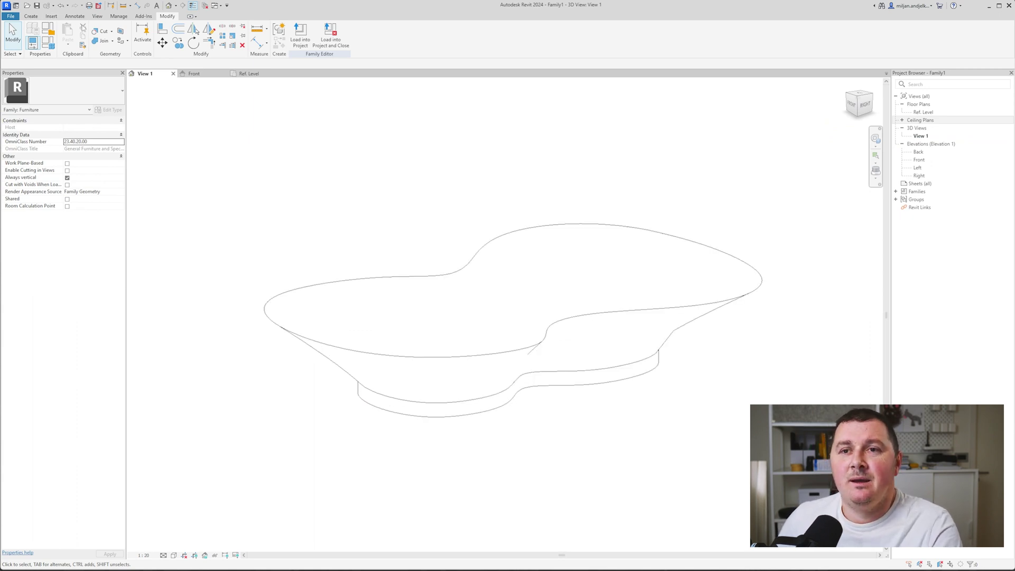
Step: Create a new material in the family and name it AIE 01
left_click(122, 16)
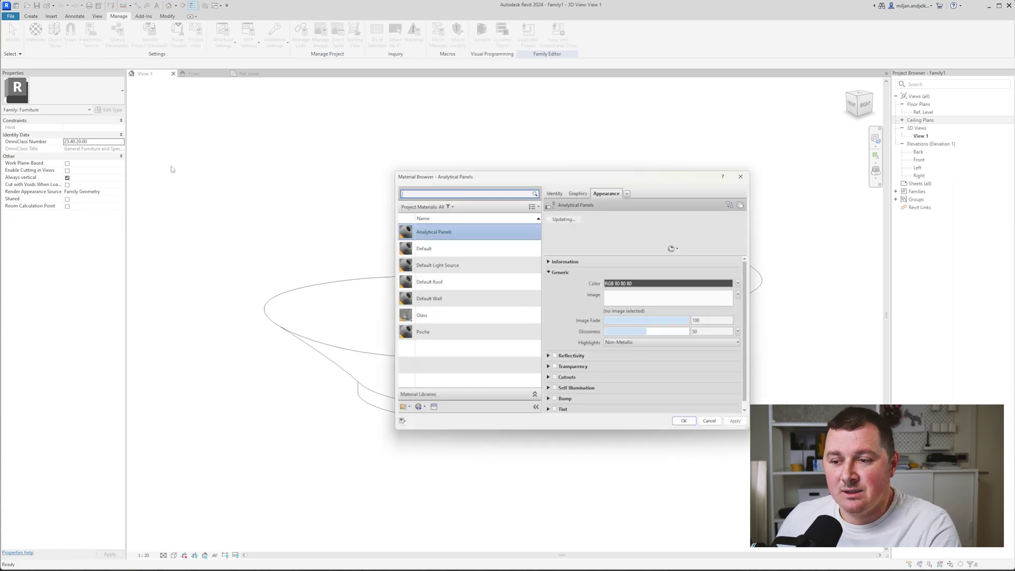
left_click(422, 407)
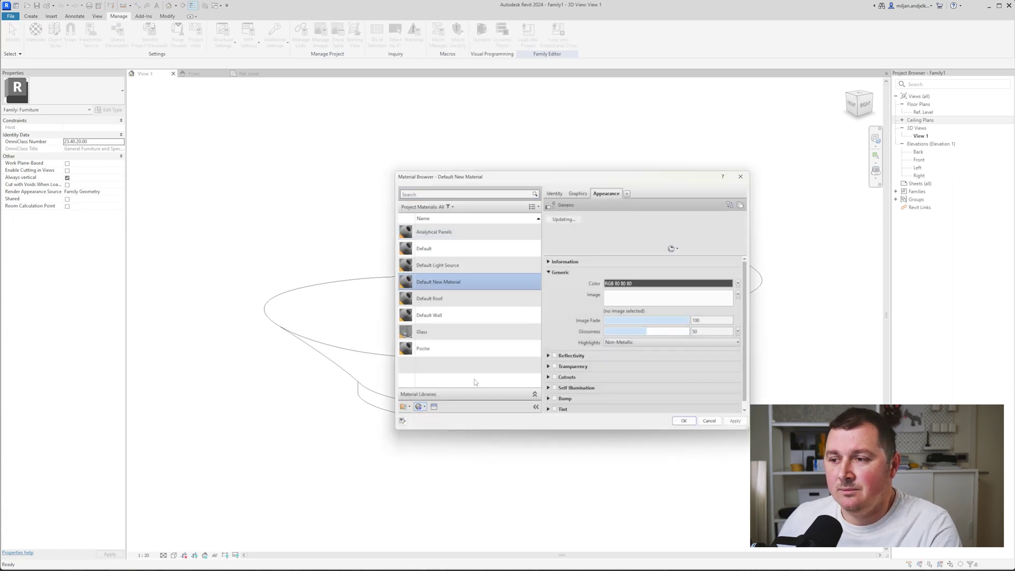
left_click(554, 194)
left_click_drag(602, 206, 644, 206)
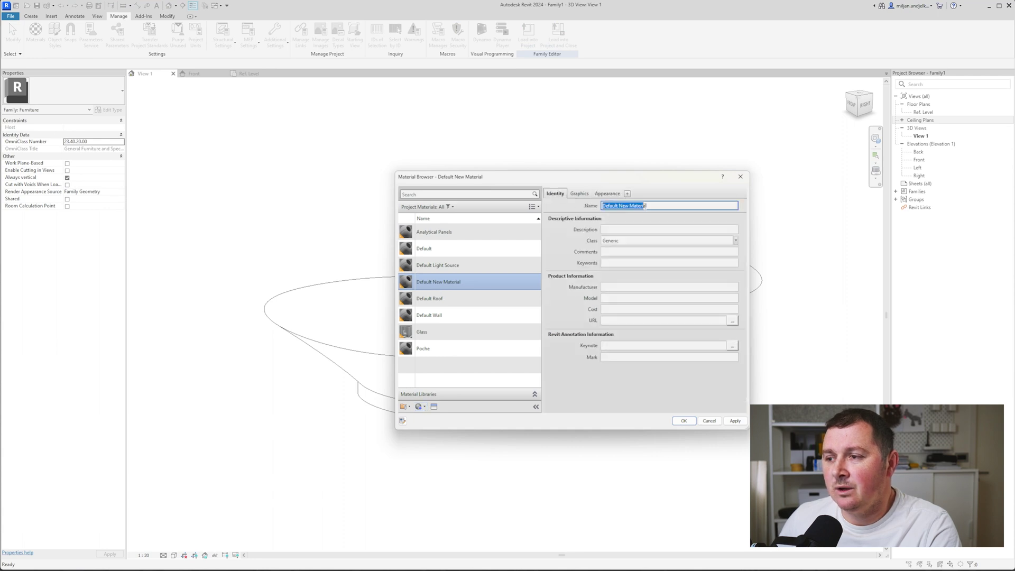
type("AlE 0")
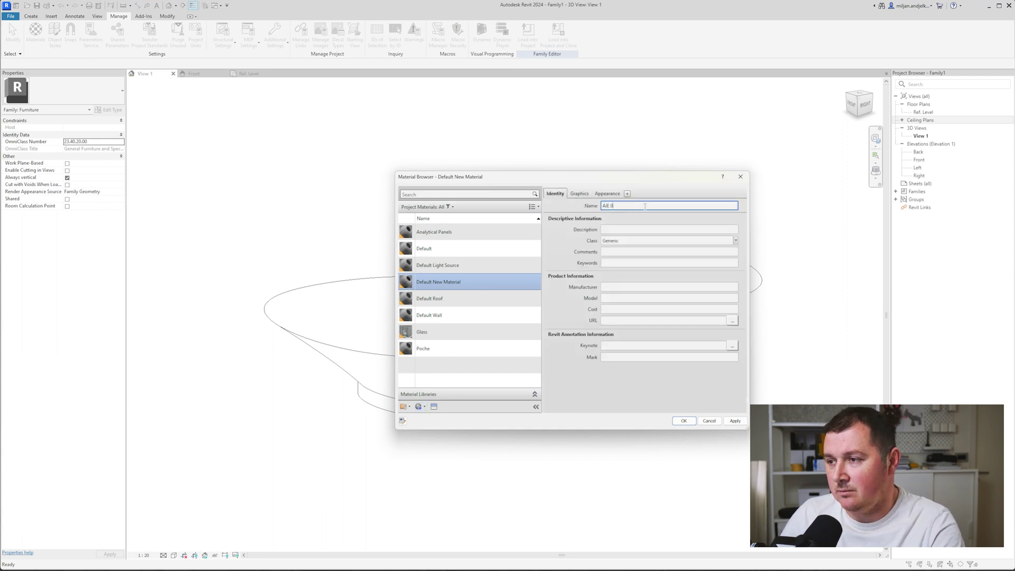
type("1")
key("Return")
Step: Assign the wood texture wood_89_2_dif.jpg as the appearance image of material AIE 01 and confirm the material
left_click(583, 193)
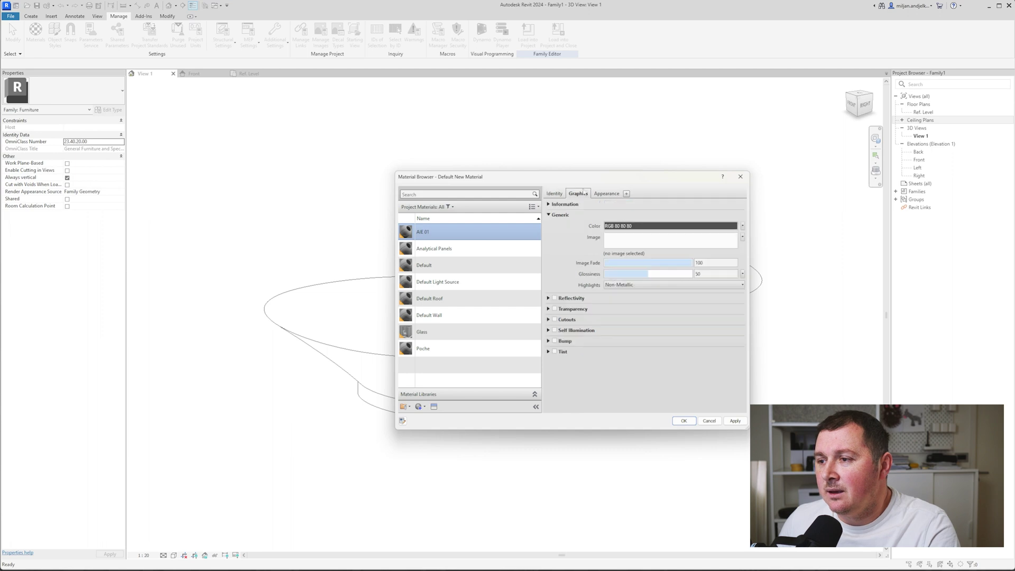
left_click(539, 141)
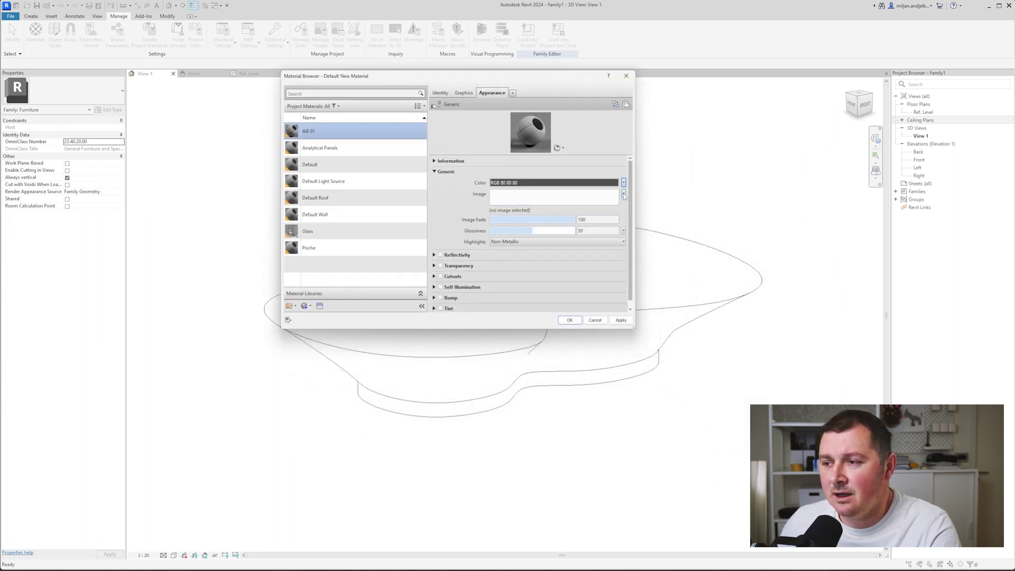
left_click(623, 194)
left_click(597, 202)
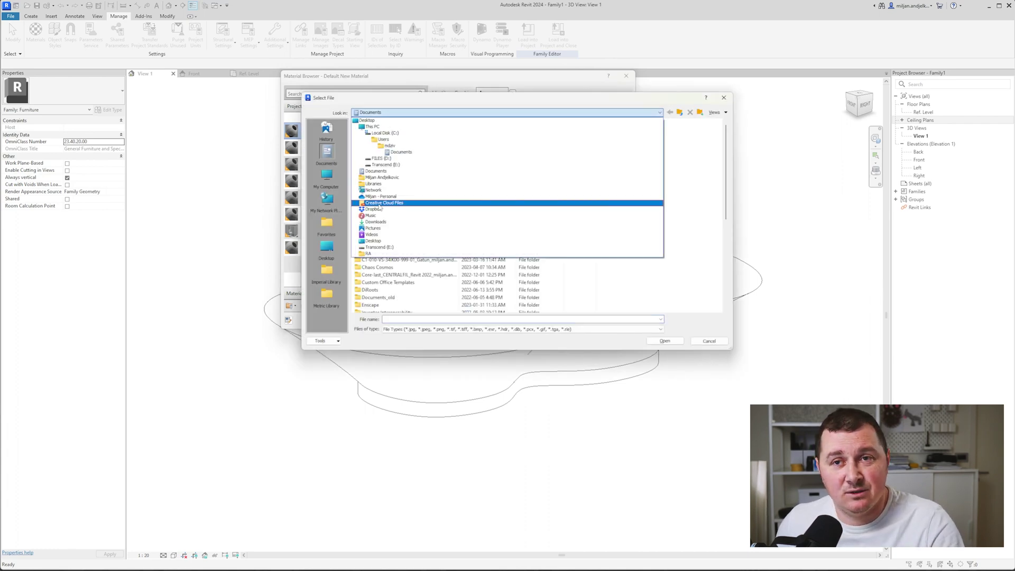
left_click(379, 204)
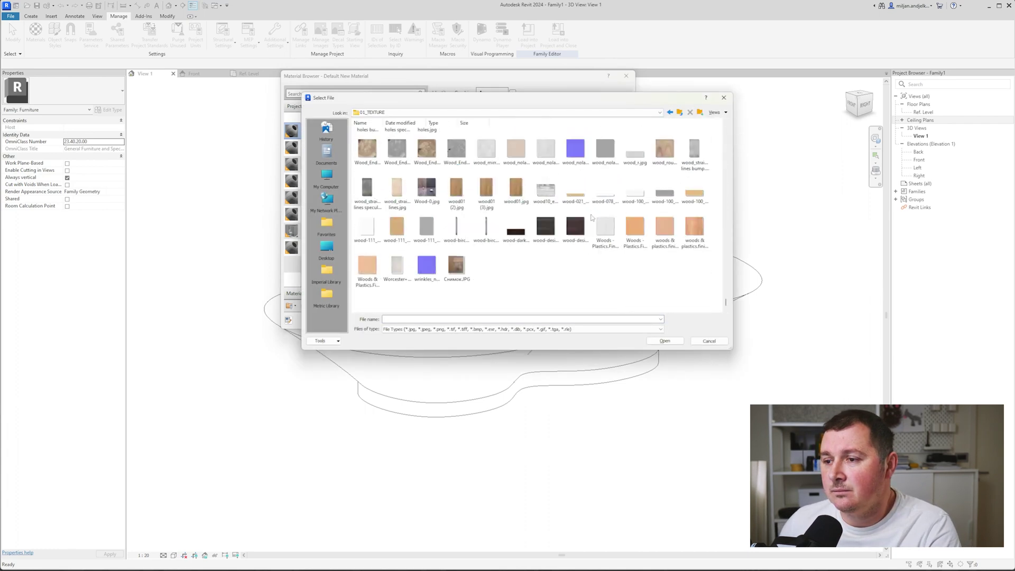
scroll(586, 222, "up", 3)
left_click(546, 228)
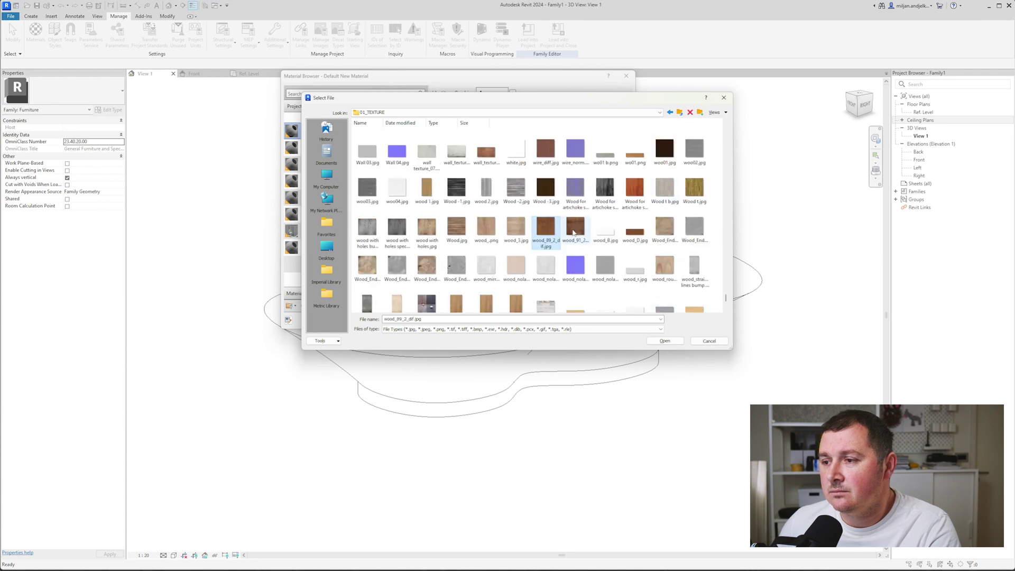
double_click(573, 232)
left_click(570, 320)
Step: Set the 3D view to a visual style that displays material textures and assign AIE 01 to the blend
left_click(174, 554)
left_click(187, 546)
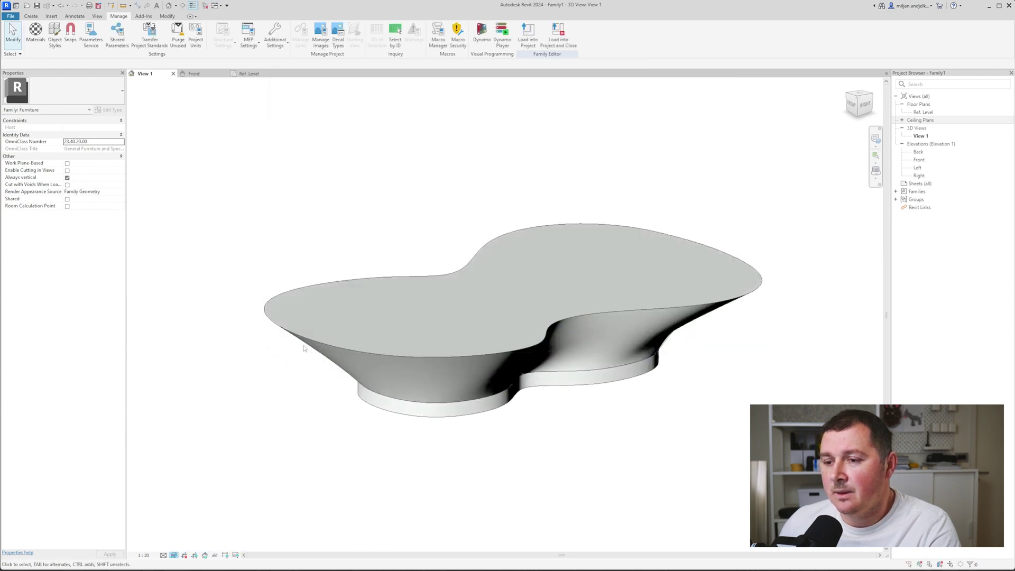
left_click(304, 347)
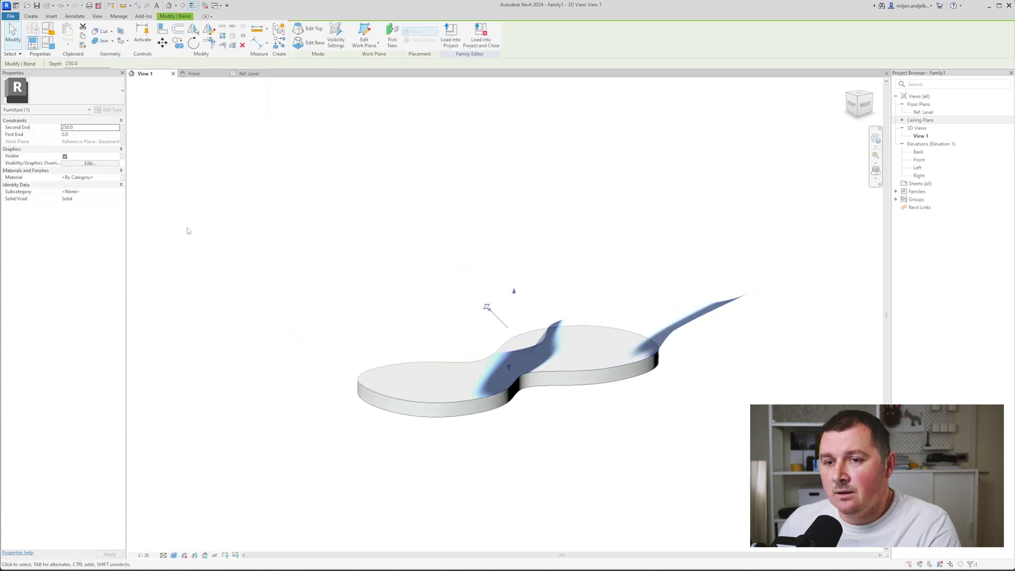
left_click(122, 178)
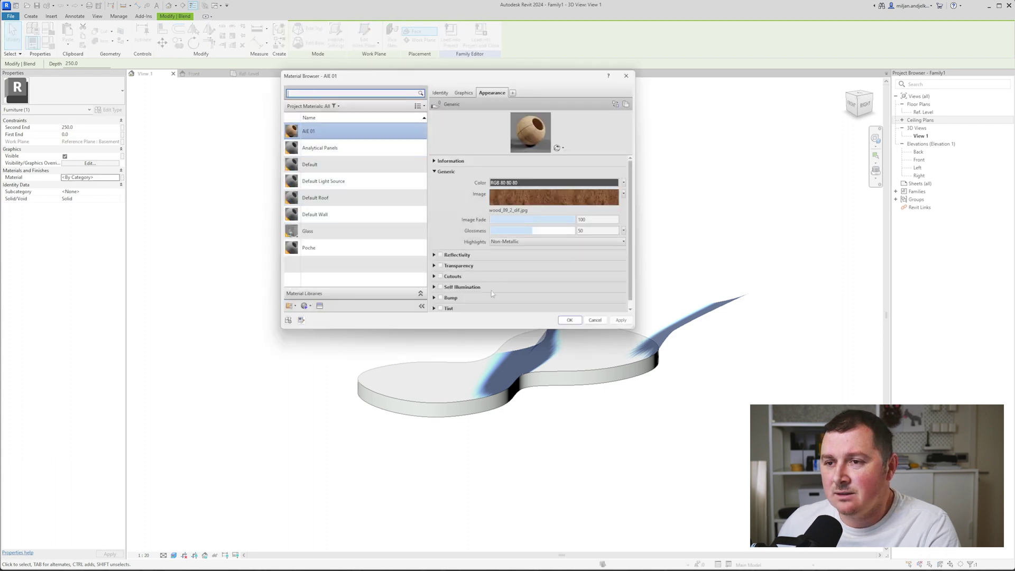
left_click(569, 320)
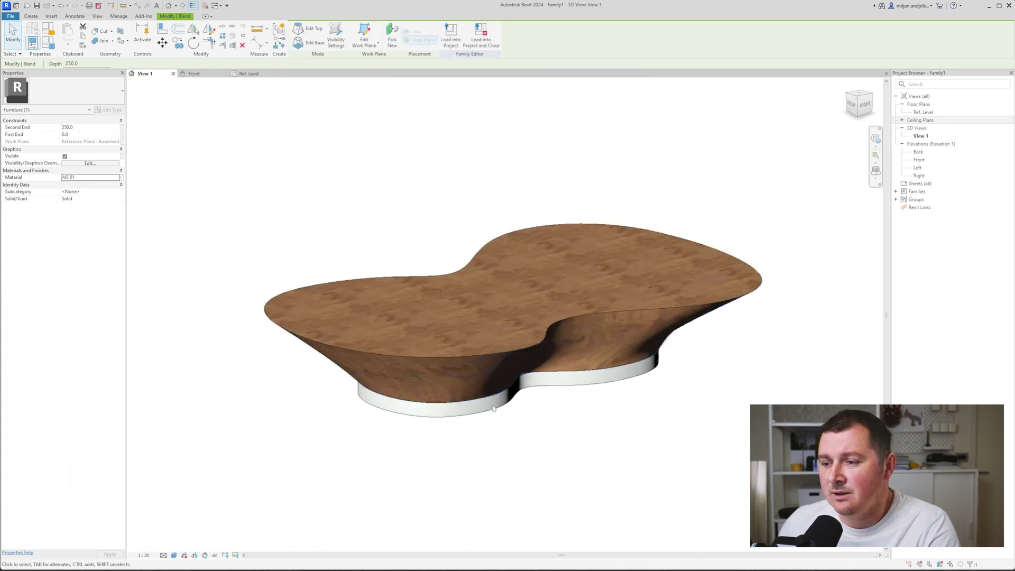
key("Escape")
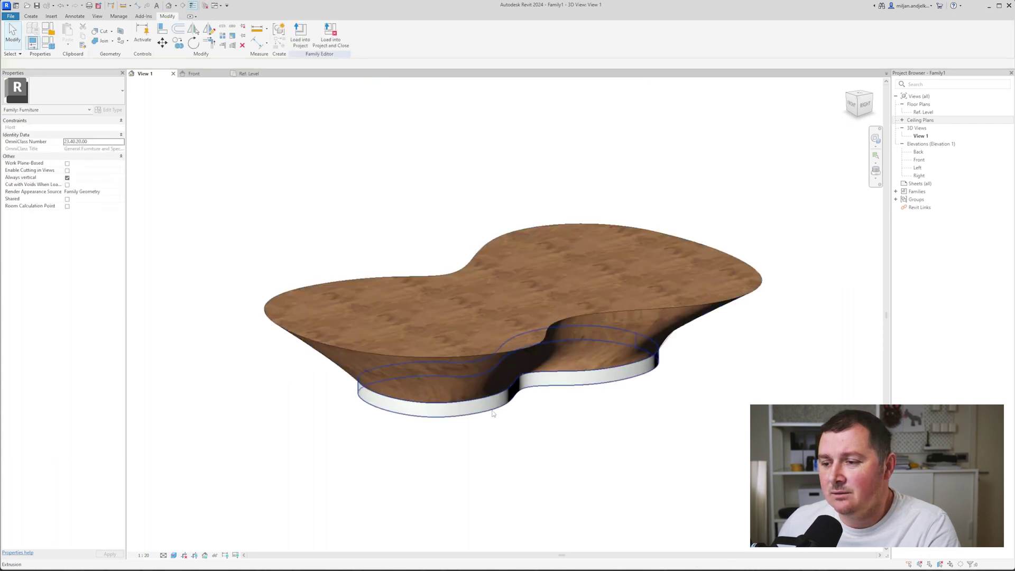
Step: Assign material AIE 01 to the base extrusion and inspect the wooden table from another angle
left_click(493, 410)
left_click(116, 177)
left_click(117, 177)
left_click(570, 320)
left_click(600, 442)
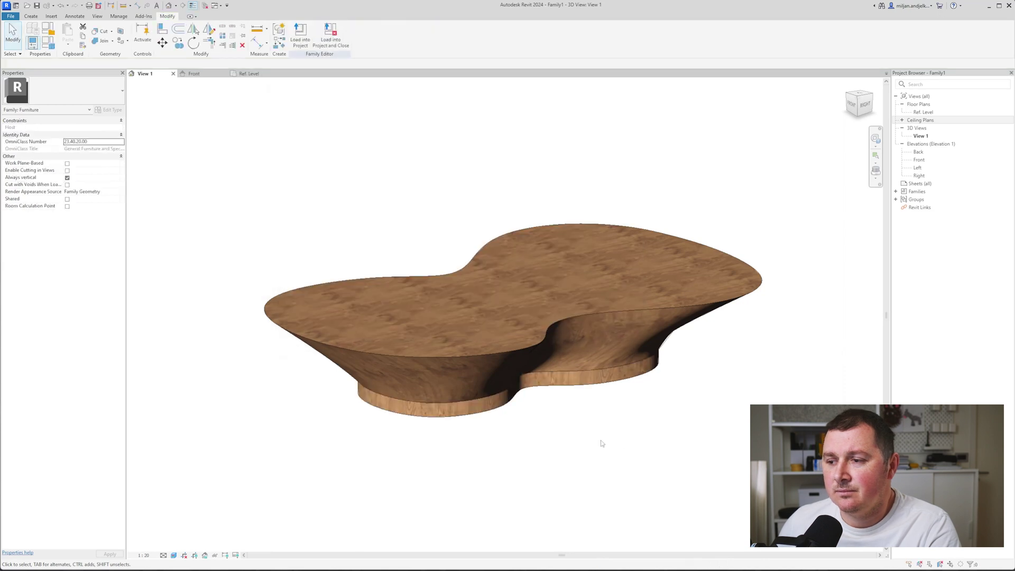
middle_click_drag(601, 441, 274, 504, "shift")
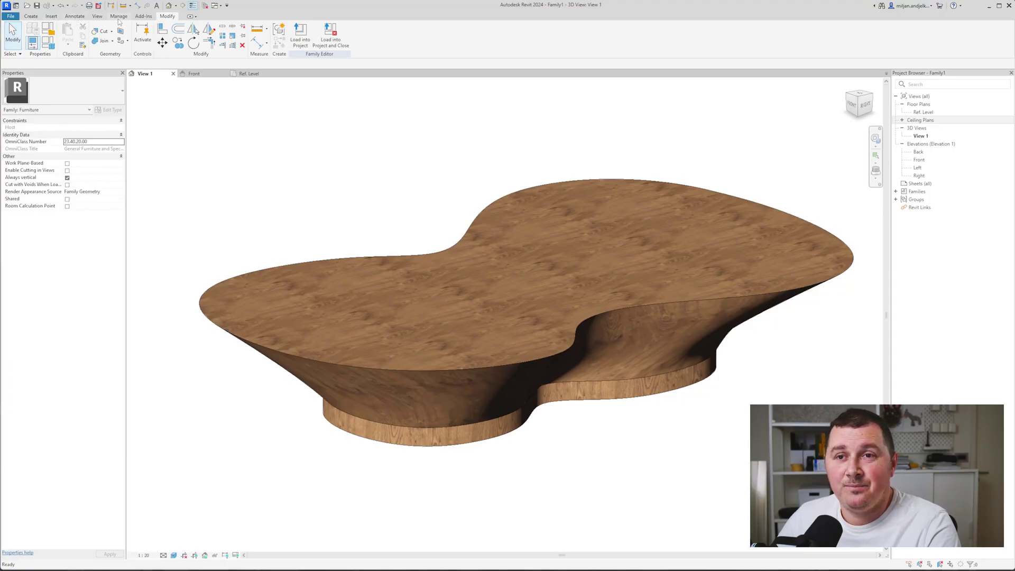
Step: Duplicate material AIE 01 together with its assets
left_click(118, 16)
left_click(36, 33)
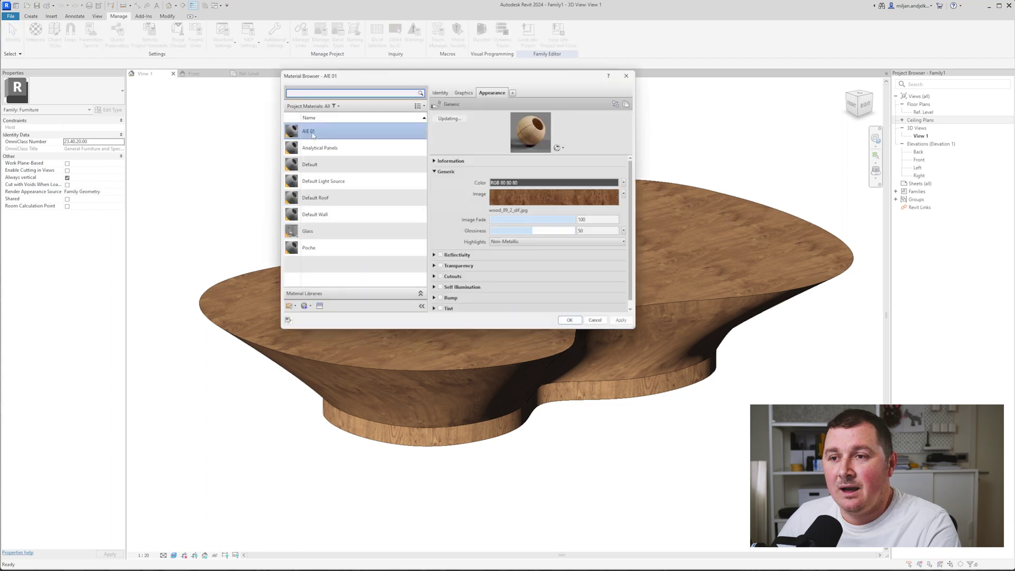
left_click(310, 305)
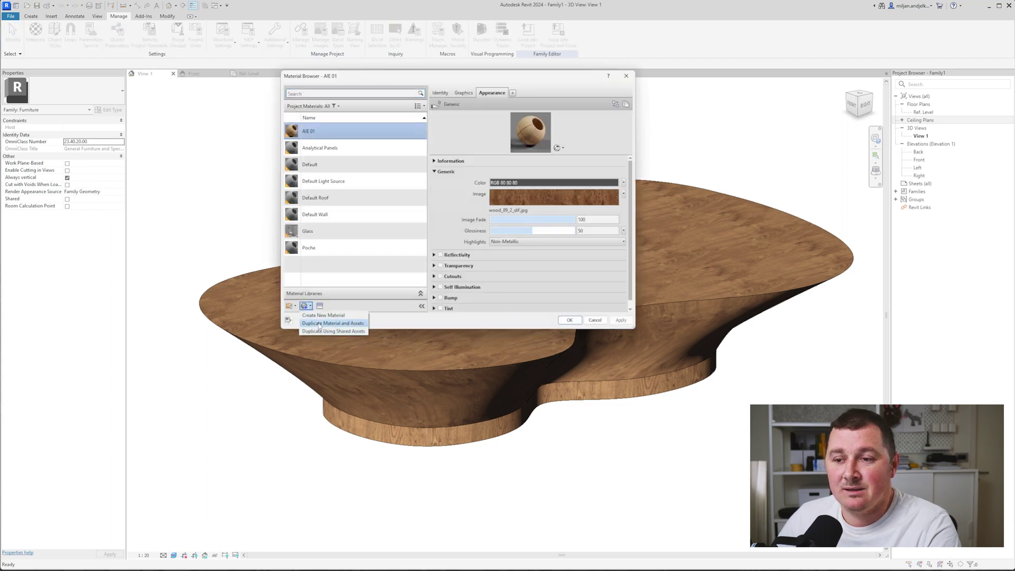
left_click(330, 323)
Step: Enable bump on the duplicated material using a Noise texture with Turbulence noise type and size 0.1
left_click(441, 297)
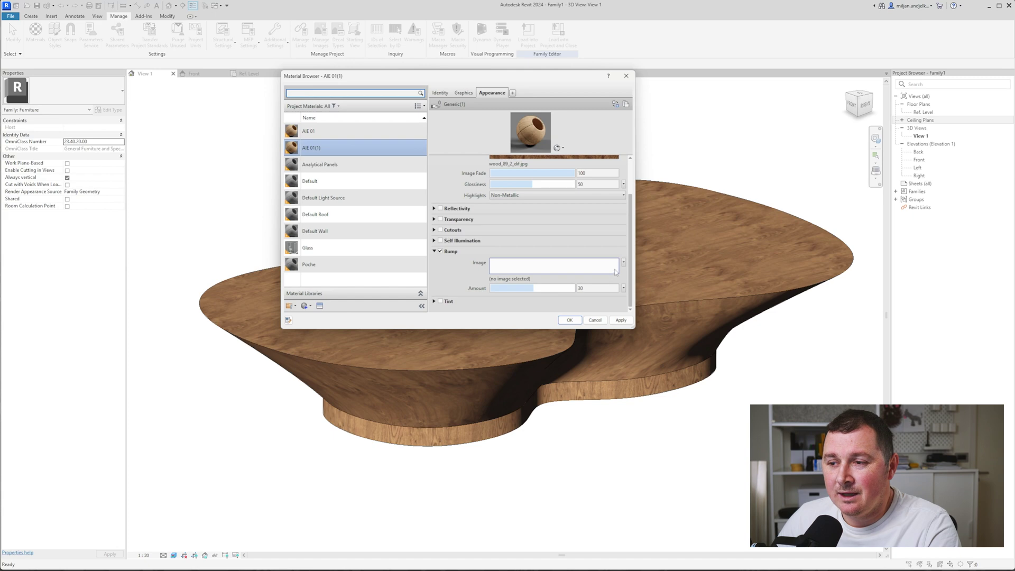
left_click(623, 262)
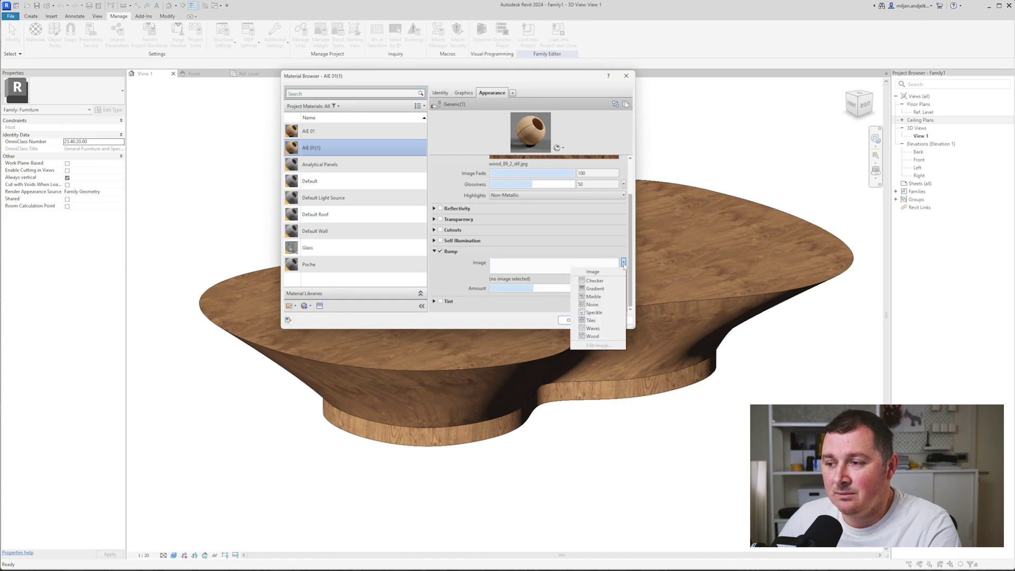
left_click(595, 306)
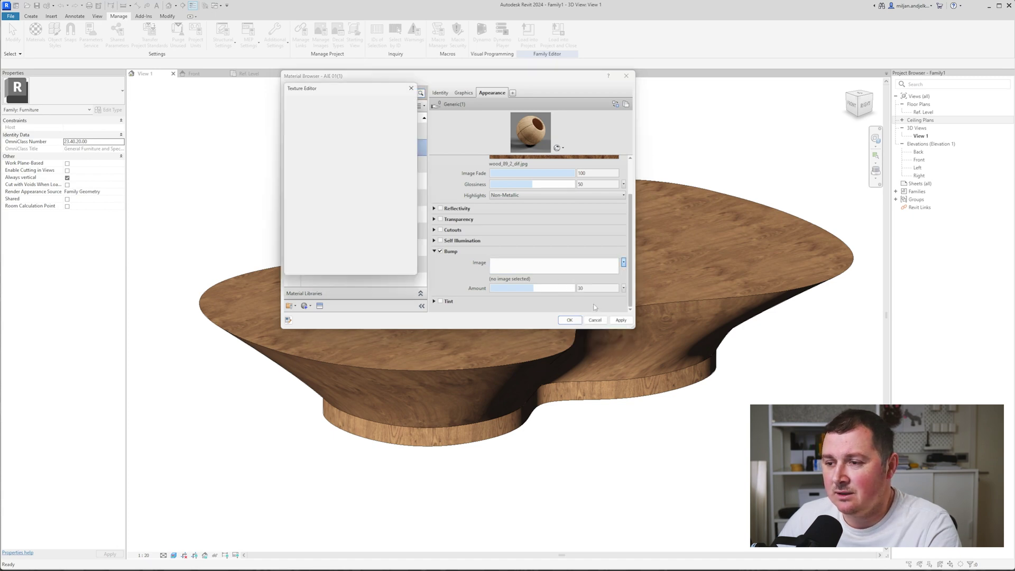
left_click(371, 232)
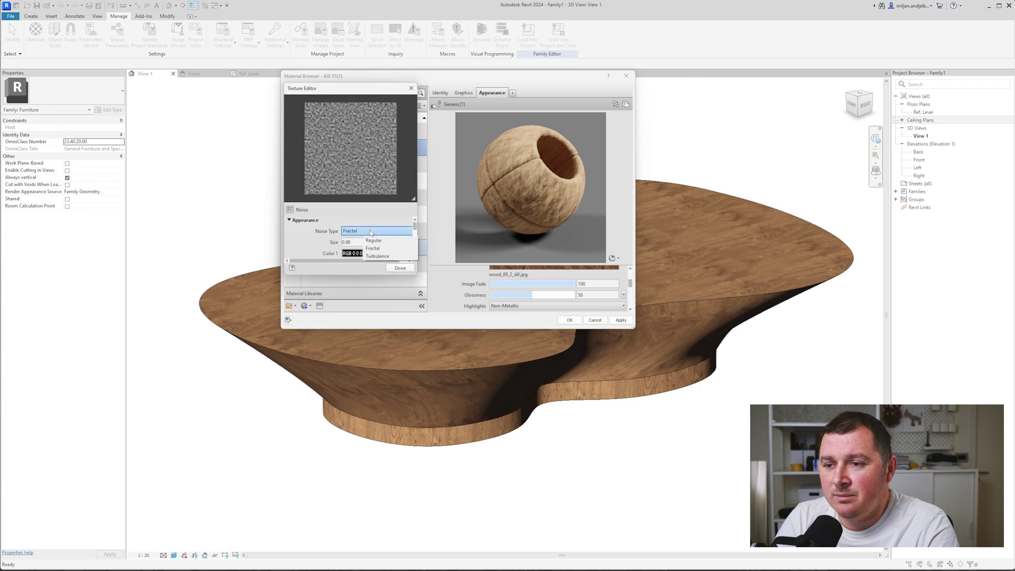
left_click(378, 257)
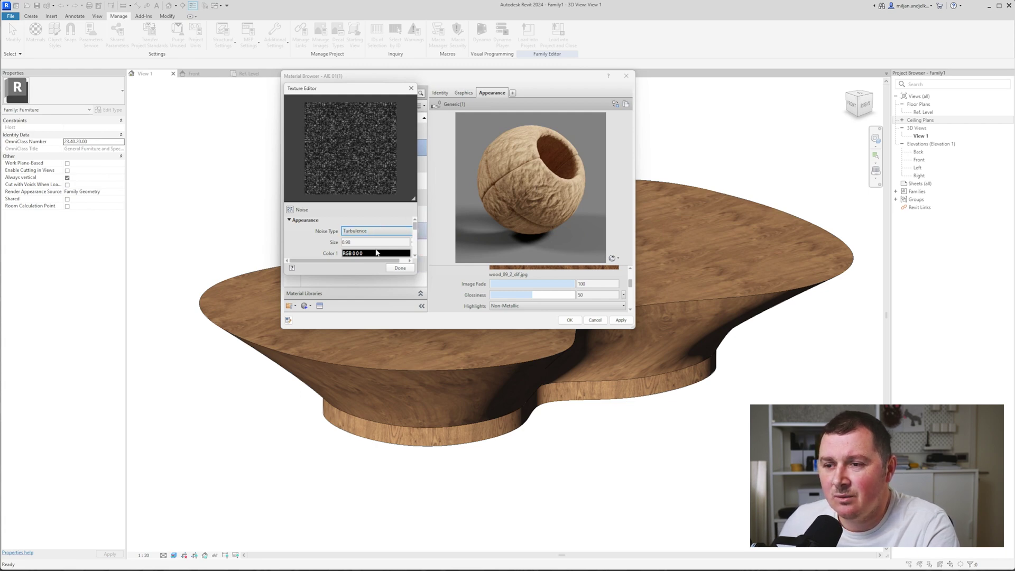
left_click(366, 242)
type(".1")
key("Return")
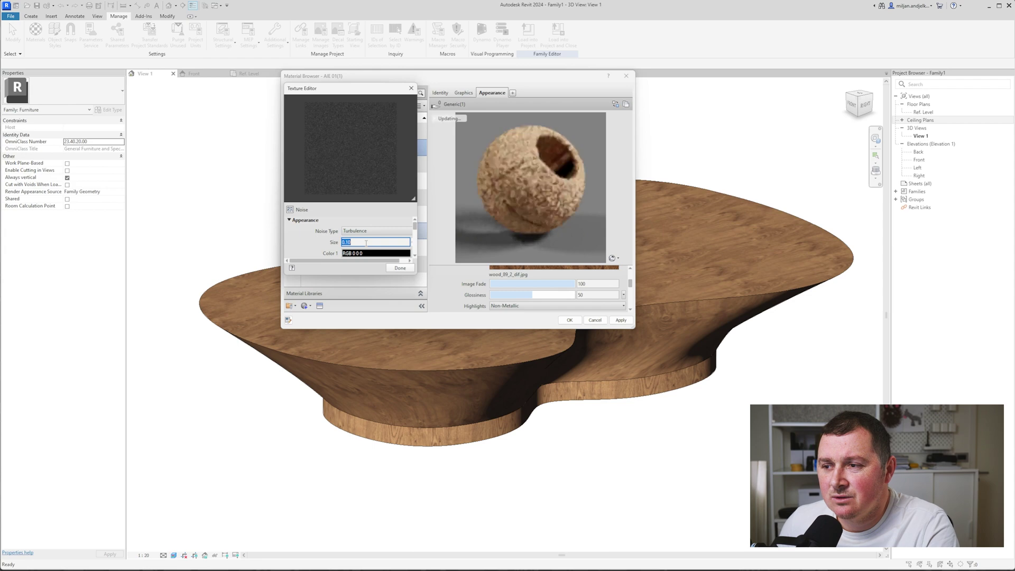
left_click(568, 320)
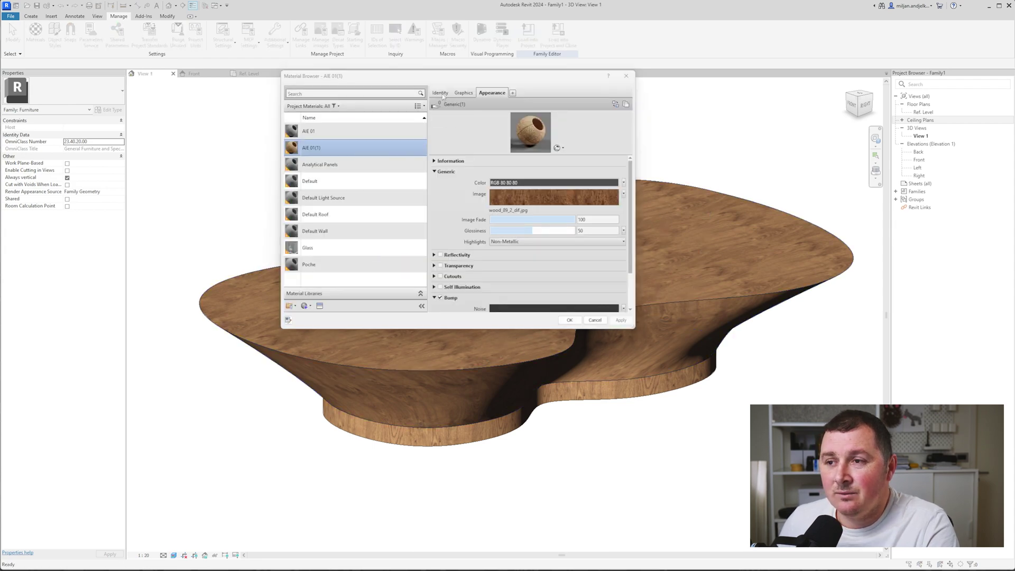
Step: Open the duplicated material's name for editing and close the material browser, keeping the material changes
left_click(440, 93)
left_click(515, 104)
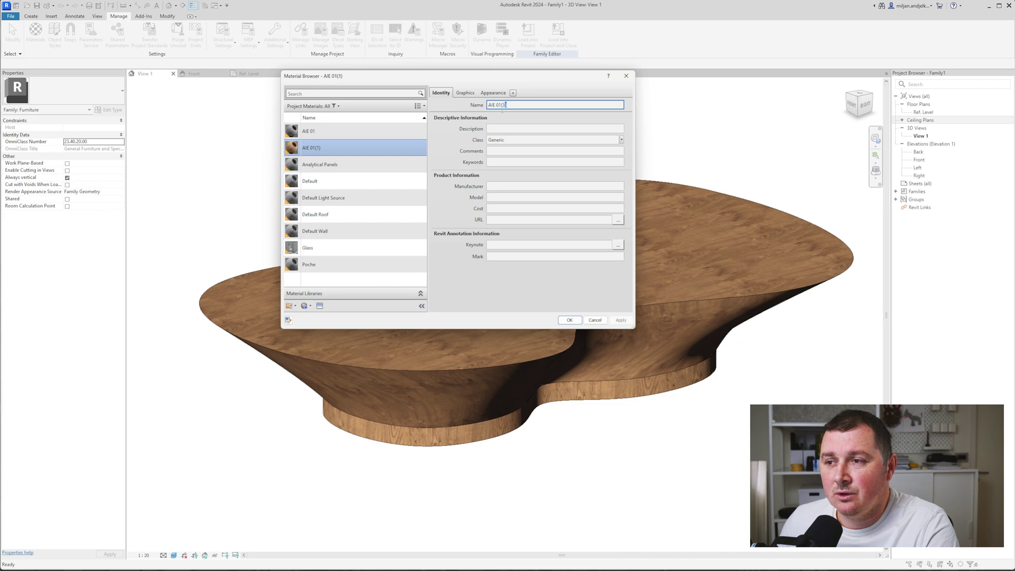
left_click(569, 320)
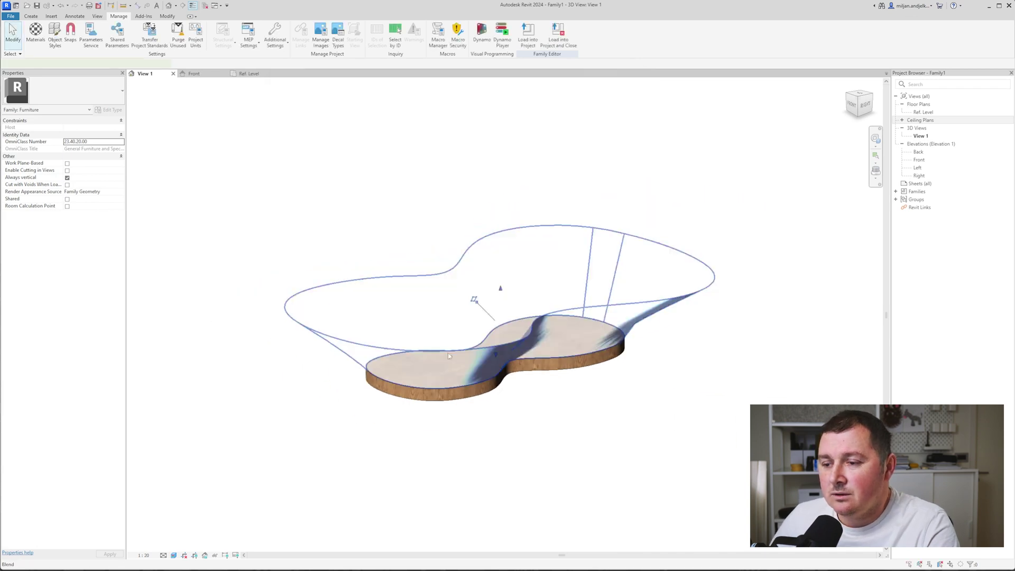
Step: Assign material AIE 02 to both the blend and the base extrusion of the table
left_click(448, 353)
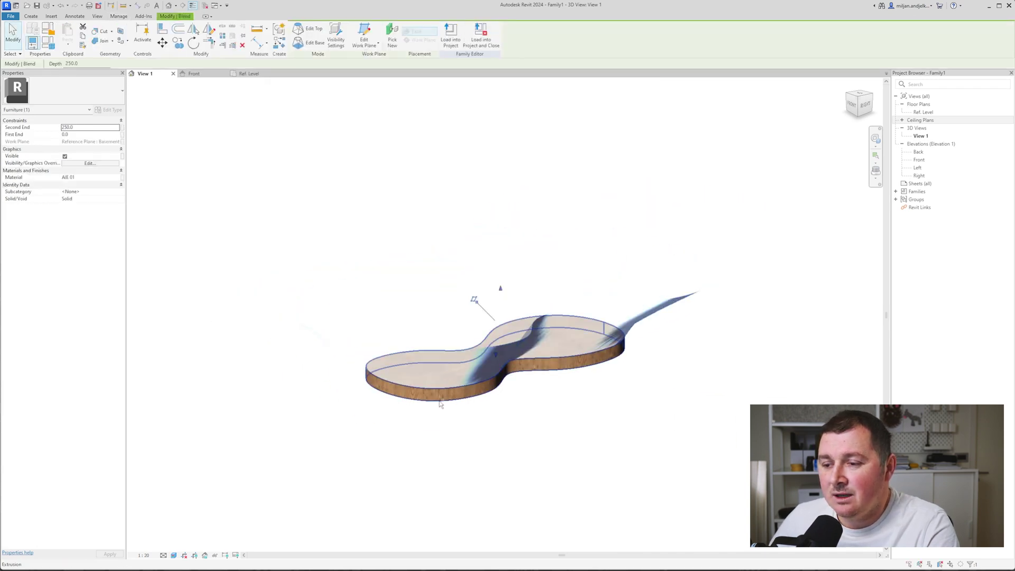
left_click(443, 398, "ctrl")
left_click(117, 164)
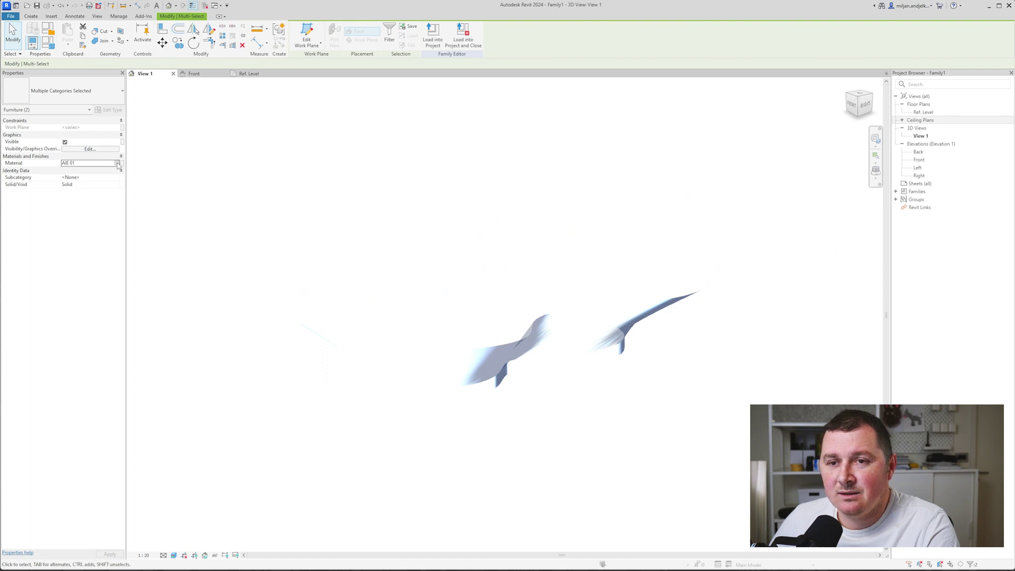
left_click(117, 163)
left_click(338, 150)
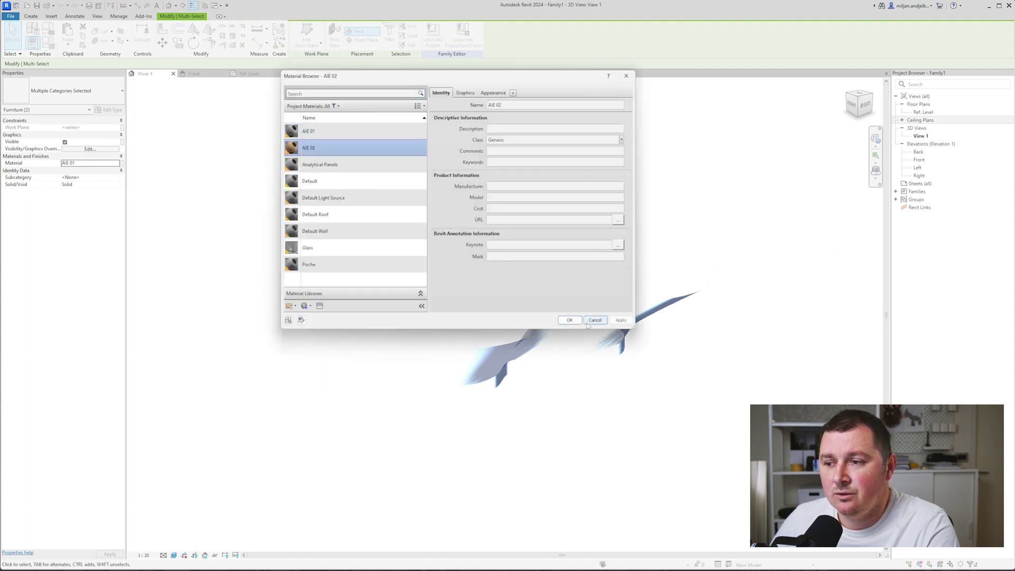
left_click(569, 320)
left_click(473, 414)
middle_click_drag(473, 414, 492, 433)
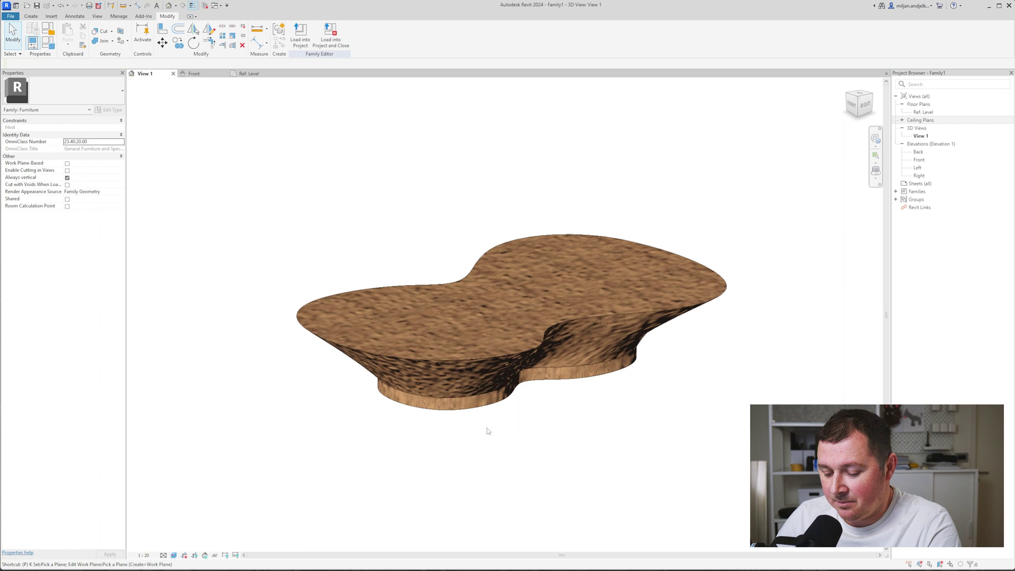
Step: Paint the tabletop's upper face with material AIE 01
key("p")
key("t")
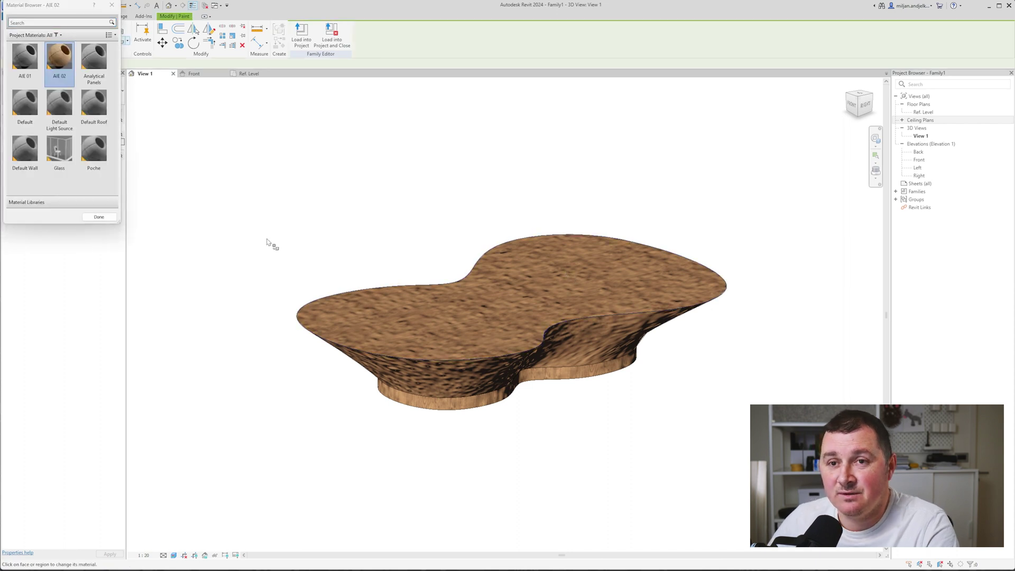
left_click(24, 57)
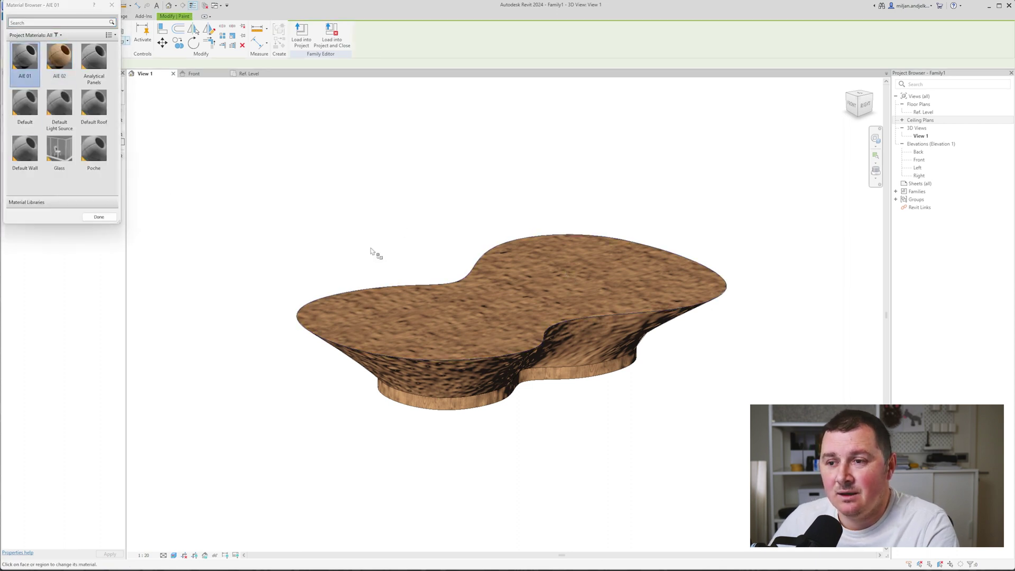
left_click(416, 300)
left_click(95, 218)
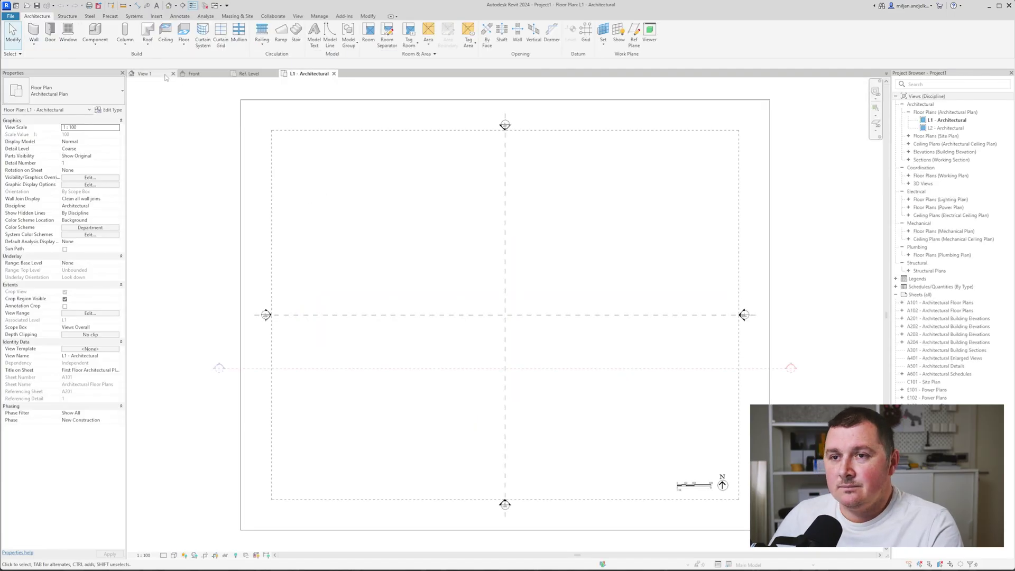
Step: Load the table family into Project1 and place one table on level L1 near the crossing of the centre reference planes
left_click(194, 73)
left_click(297, 40)
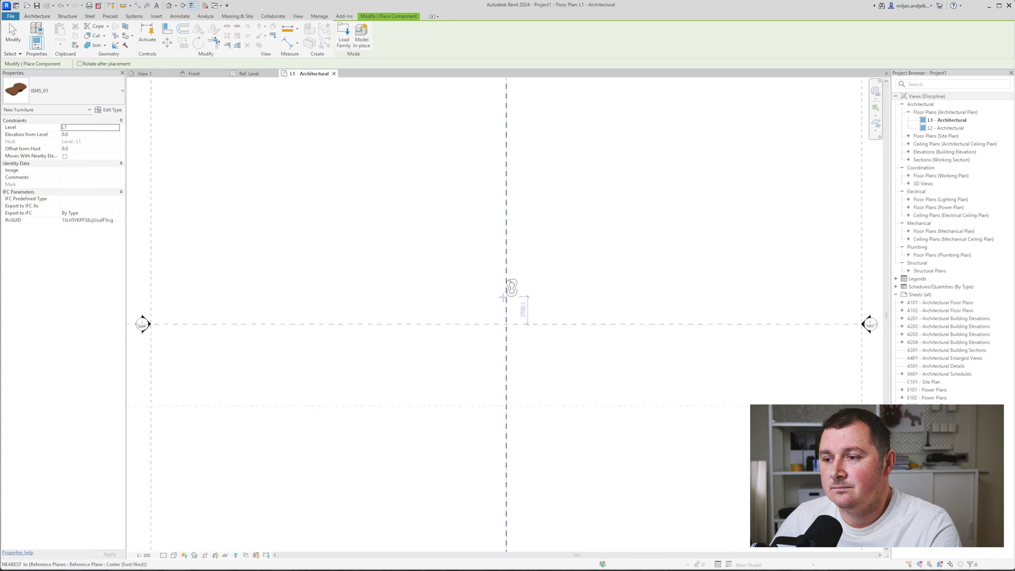
key("Escape")
Step: Create a rectangular Generic - 12" floor of about 19100 by 17200 mm around the table on level L1
left_click(188, 47)
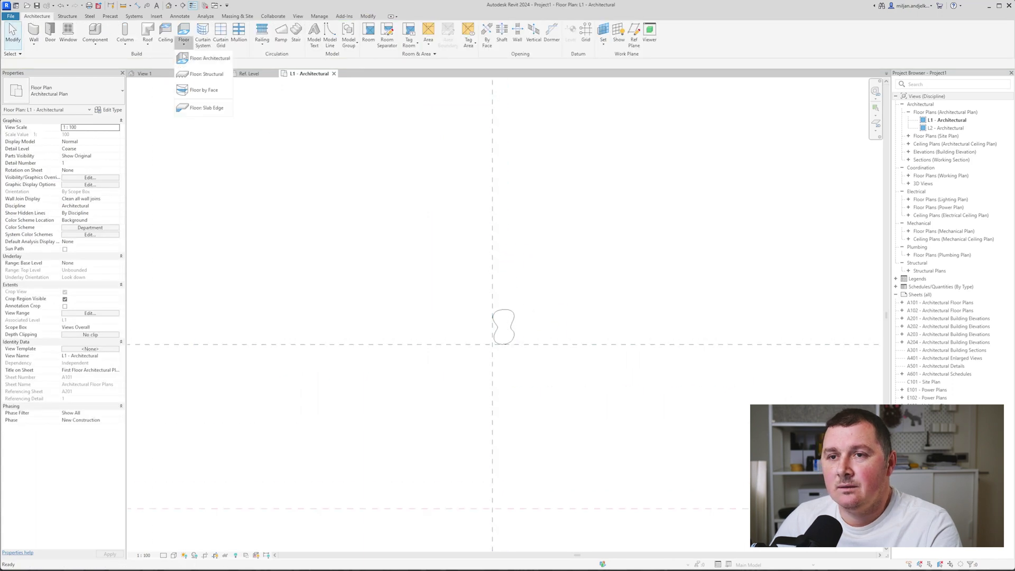
left_click(196, 77)
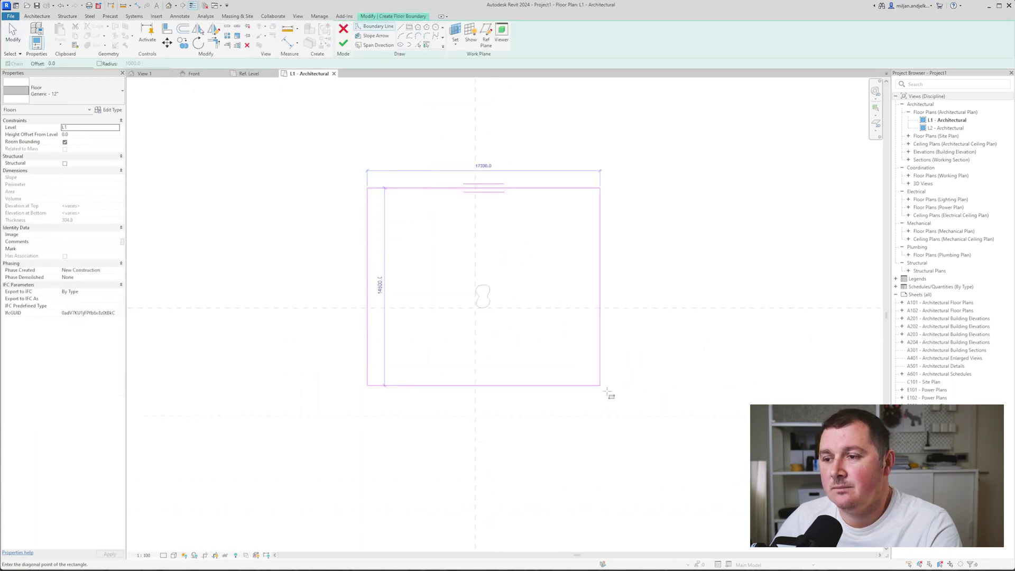
left_click(626, 420)
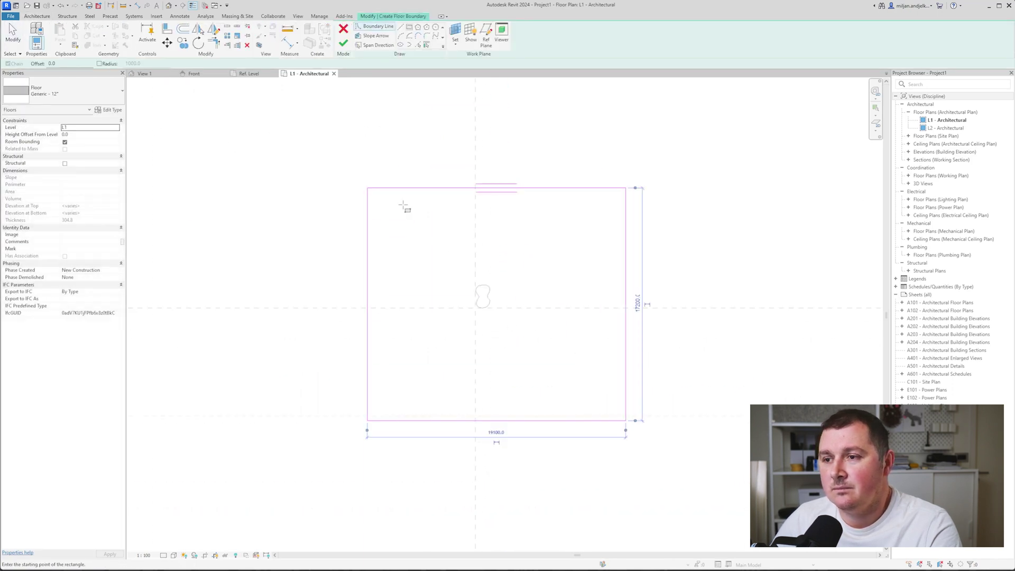
left_click(343, 43)
Step: Open the default 3D view and hide the dashed boundary lines around the model through Visibility/Graphics
scroll(475, 278, "up", 2)
left_click(169, 5)
key("v")
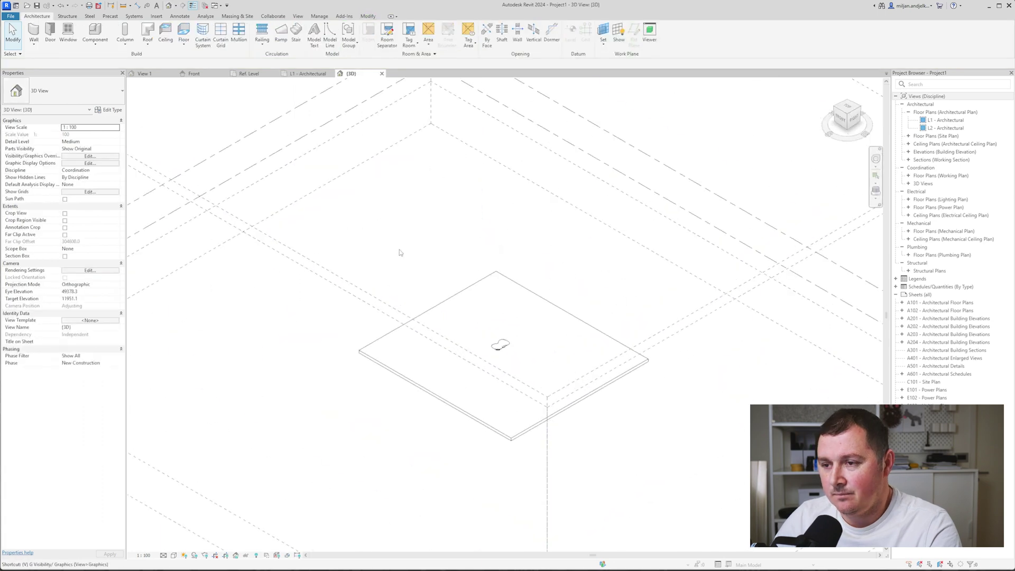
key("g")
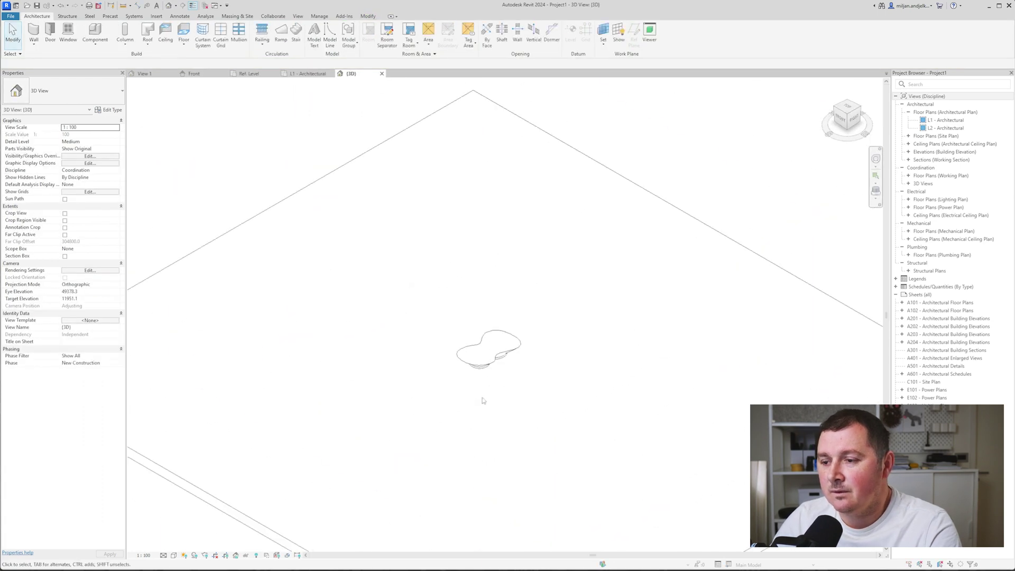
Step: Set the 3D view to the Realistic visual style and inspect the placed table on the floor
left_click(503, 335)
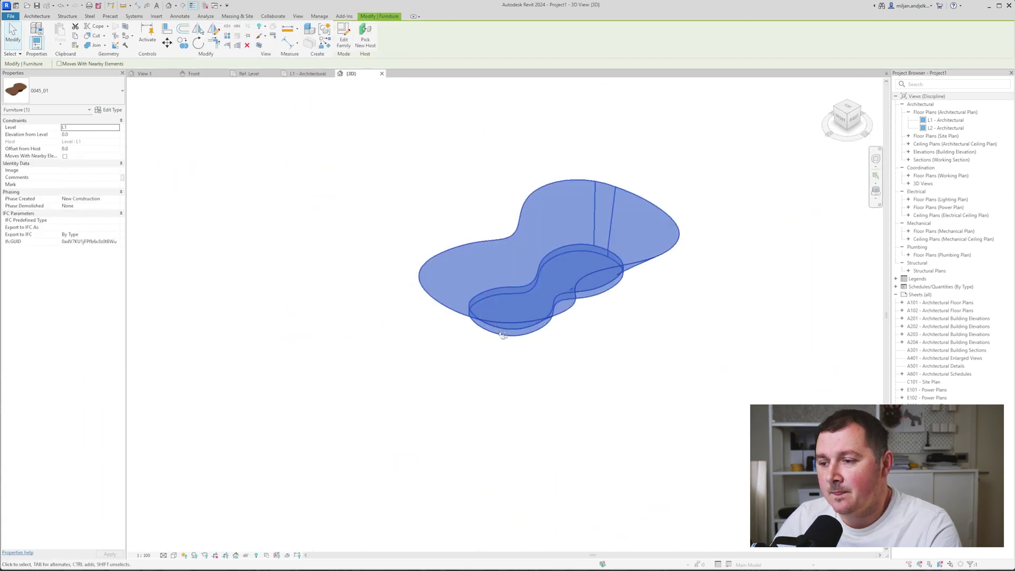
middle_click_drag(503, 335, 476, 311, "shift")
scroll(522, 278, "up", 3)
scroll(476, 314, "down", 1)
left_click(173, 556)
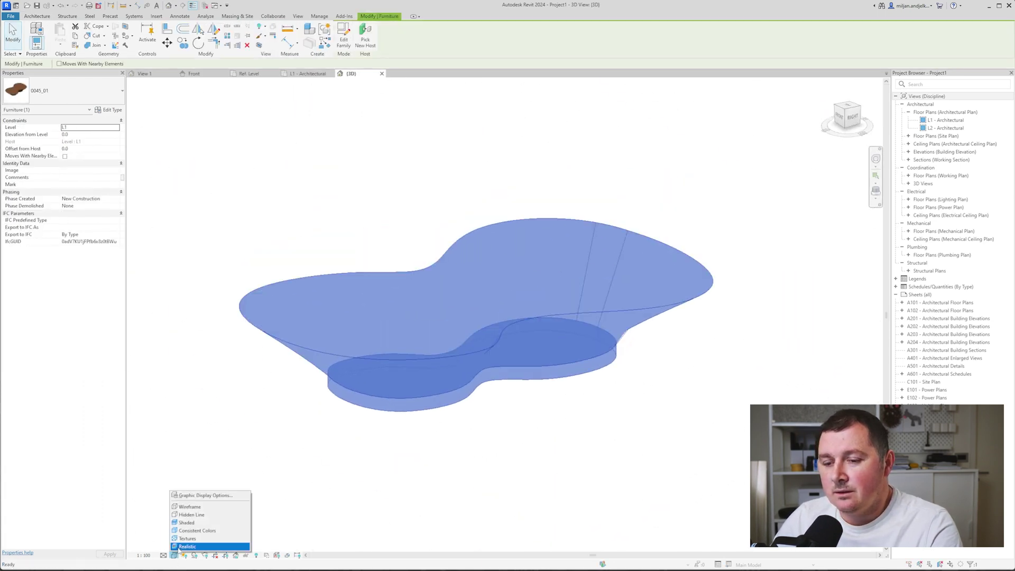
left_click(180, 547)
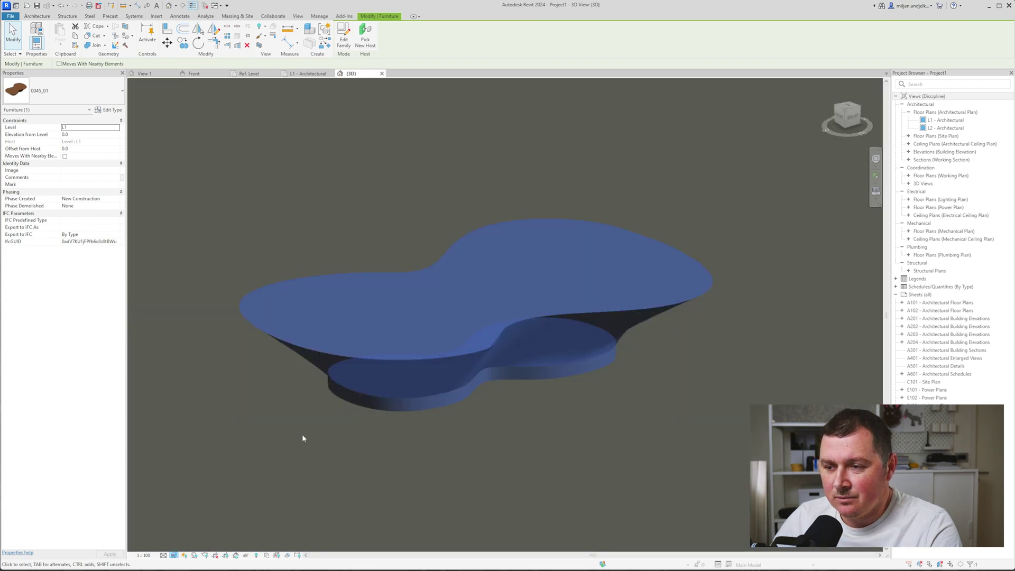
left_click(347, 420)
middle_click_drag(347, 420, 370, 424, "shift")
scroll(382, 417, "down", 3)
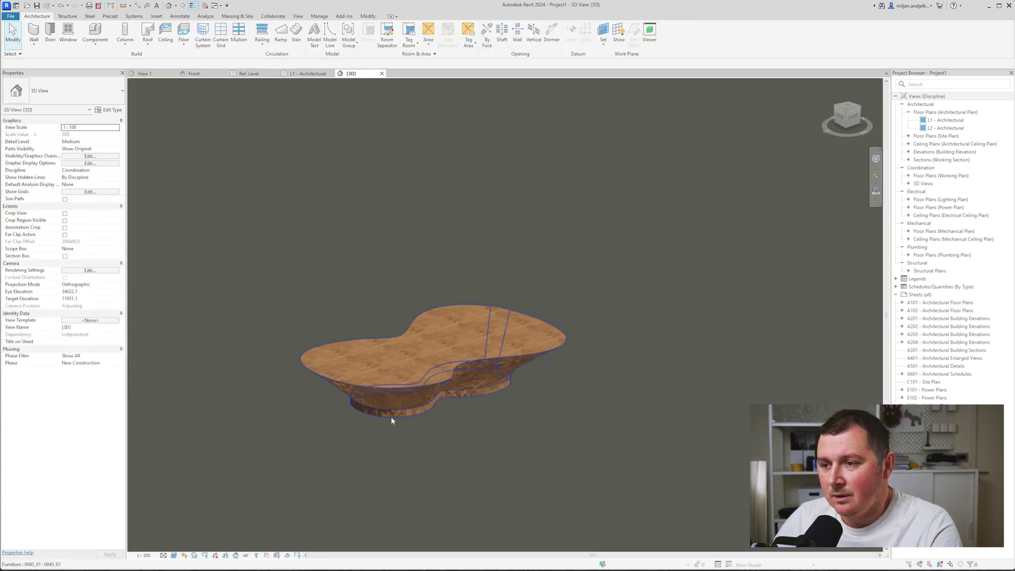
scroll(465, 367, "down", 5)
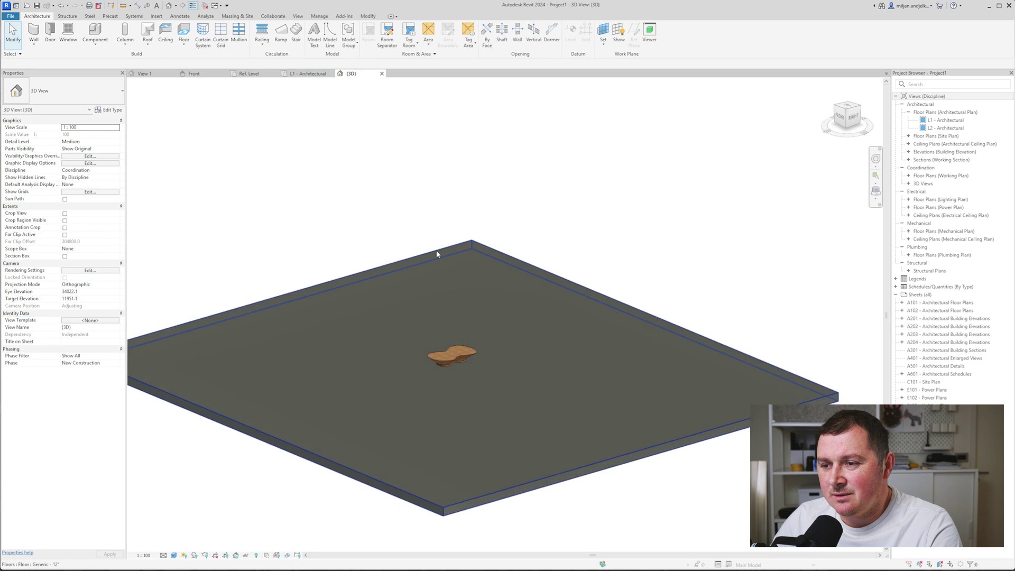
Step: Open the material selection for the Structure [1] layer in the floor's type assembly
left_click(436, 251)
scroll(436, 250, "up", 5)
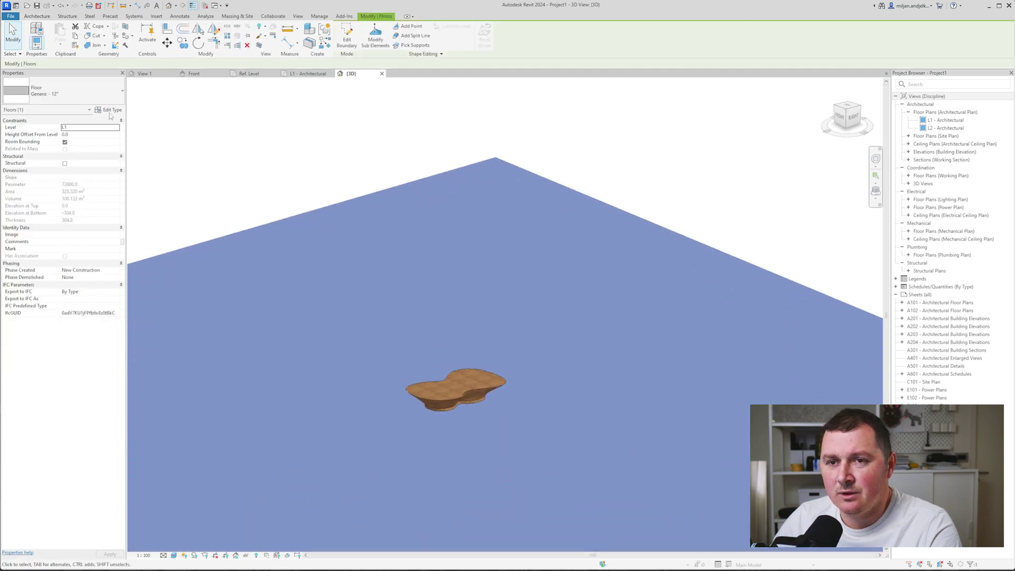
left_click(108, 110)
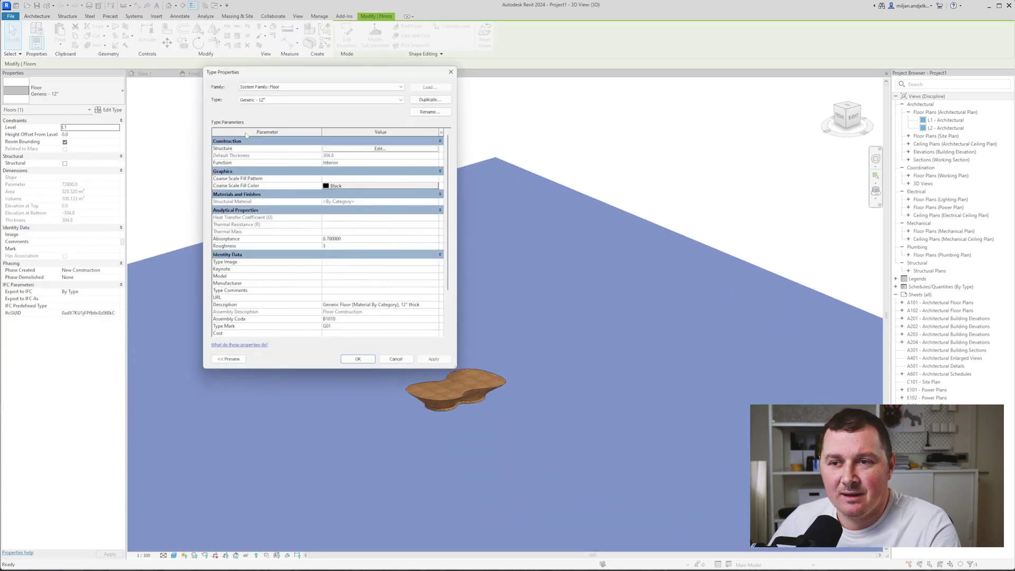
left_click(380, 148)
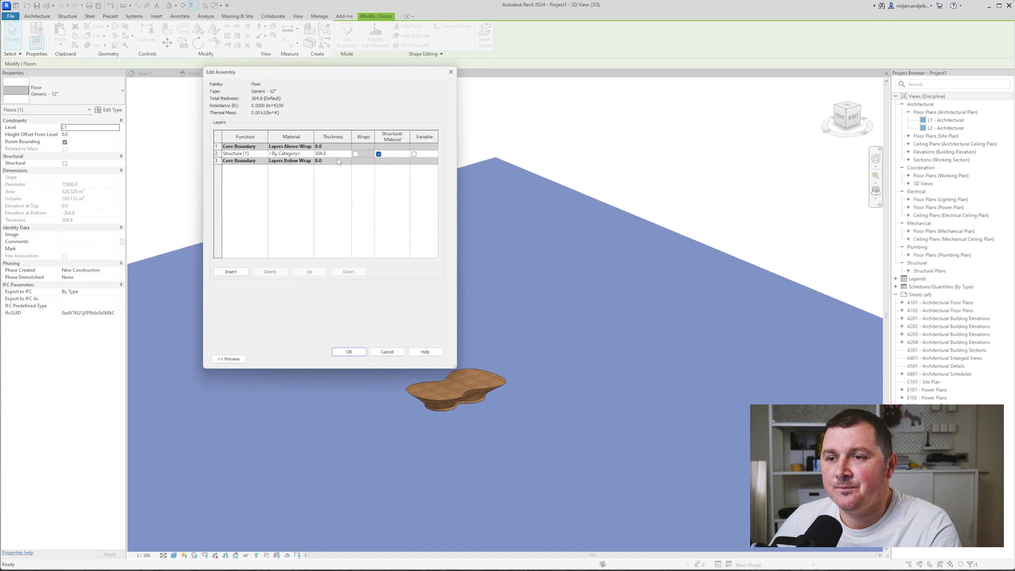
left_click(309, 155)
left_click(310, 154)
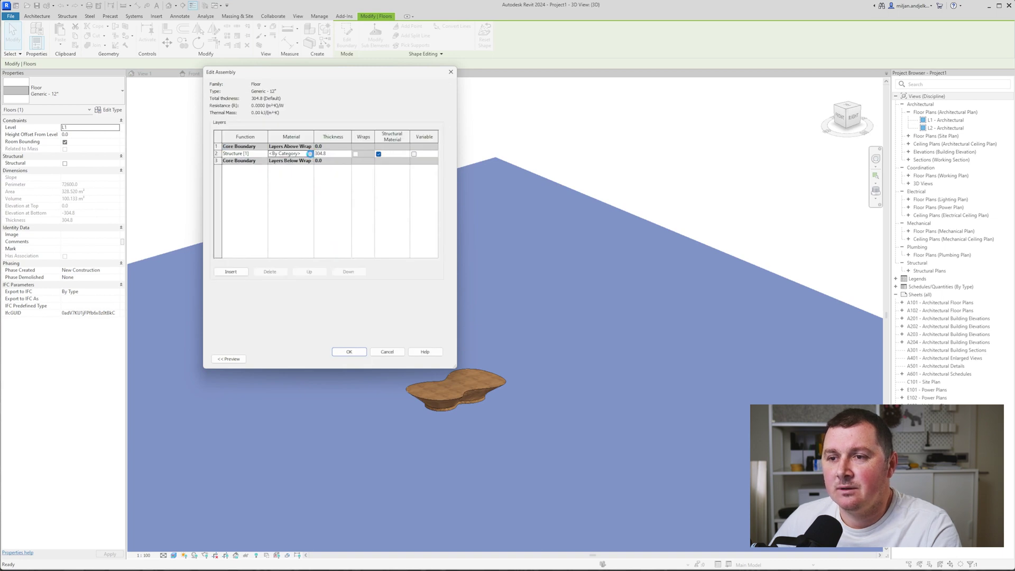
Step: Search the materials for "white", assign Counter Top to the floor's structure layer and accept the type changes
scroll(323, 205, "down", 5)
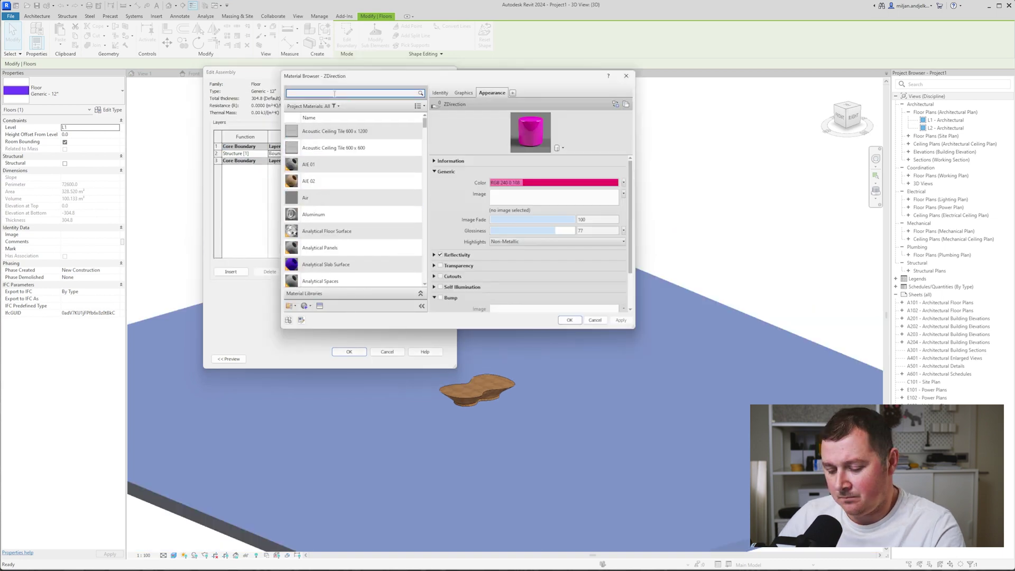
type("white")
left_click(328, 193)
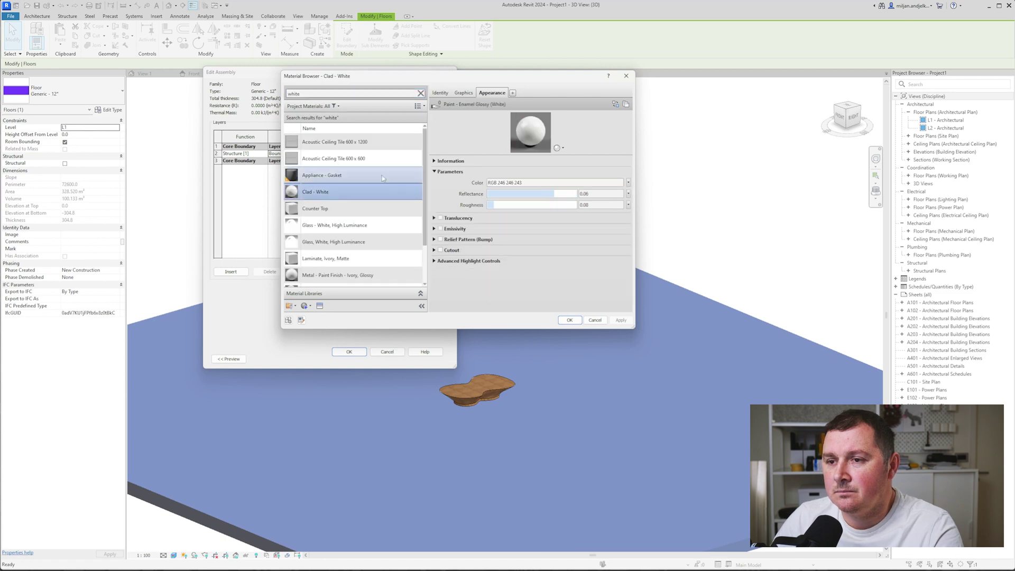
left_click(317, 208)
left_click(569, 320)
left_click(349, 351)
left_click(358, 358)
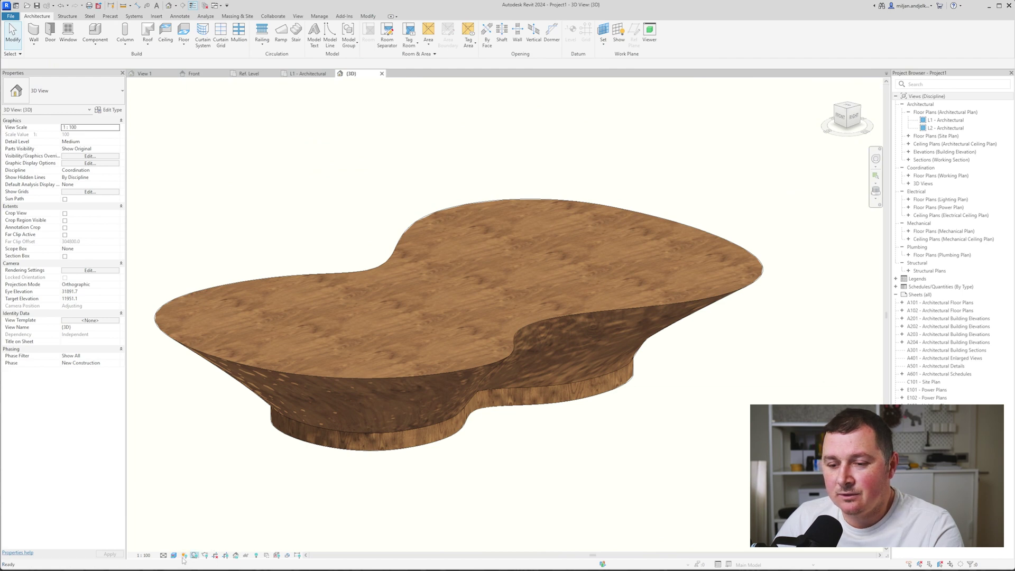
Step: Turn on shadows in the 3D view and render the whole table at Medium quality
left_click(184, 556)
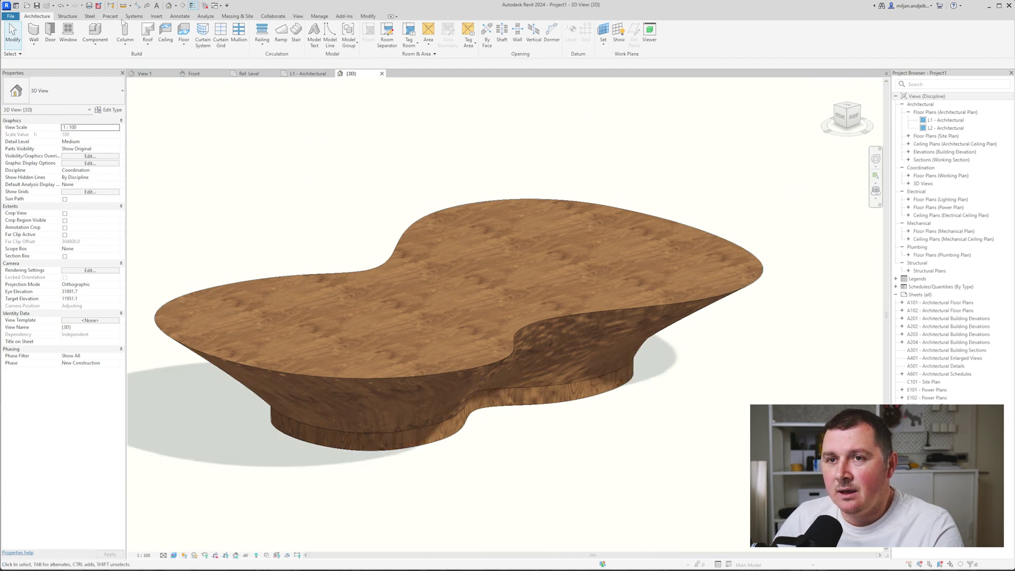
left_click(298, 16)
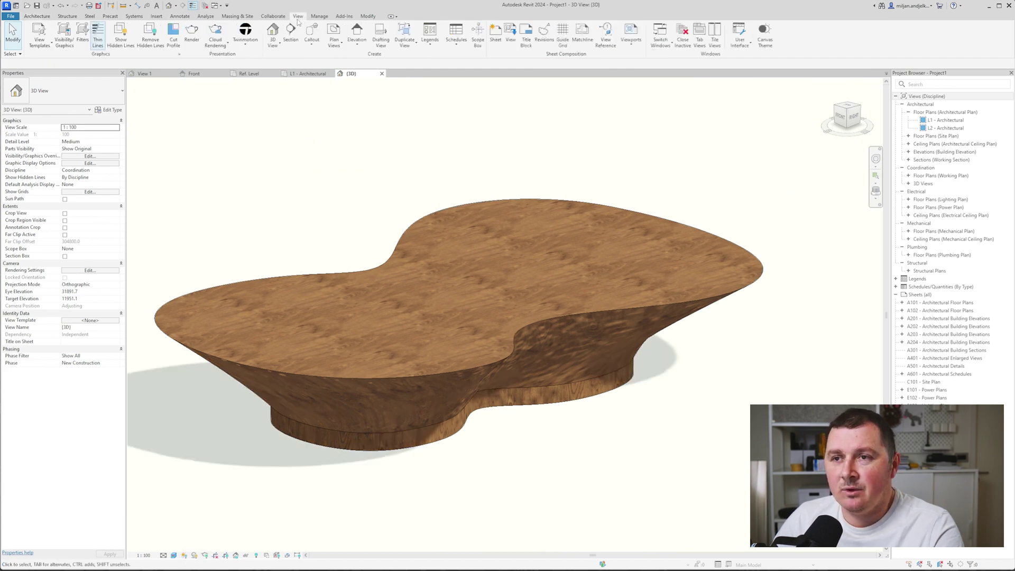
left_click(191, 33)
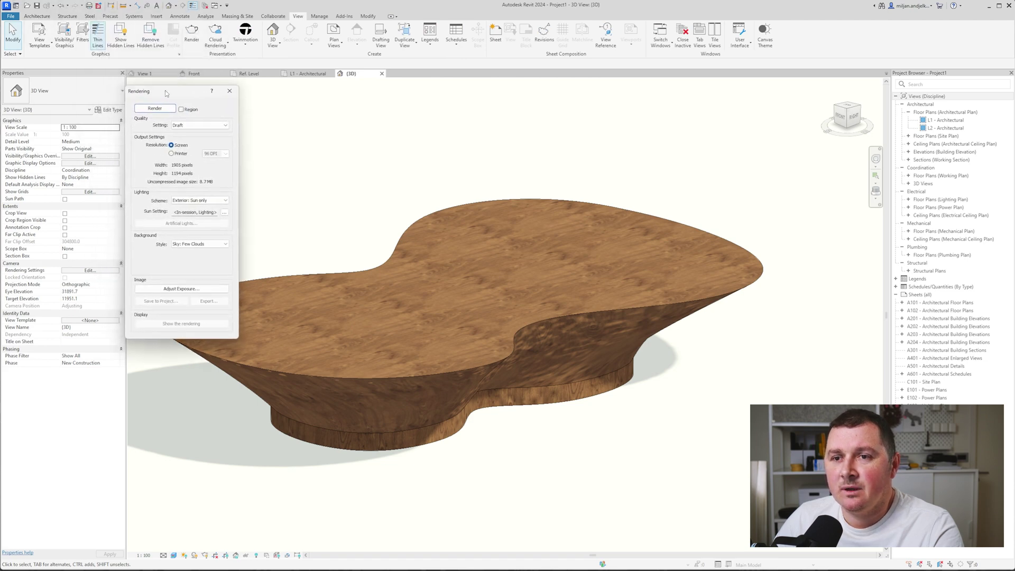
left_click(185, 126)
left_click(182, 137)
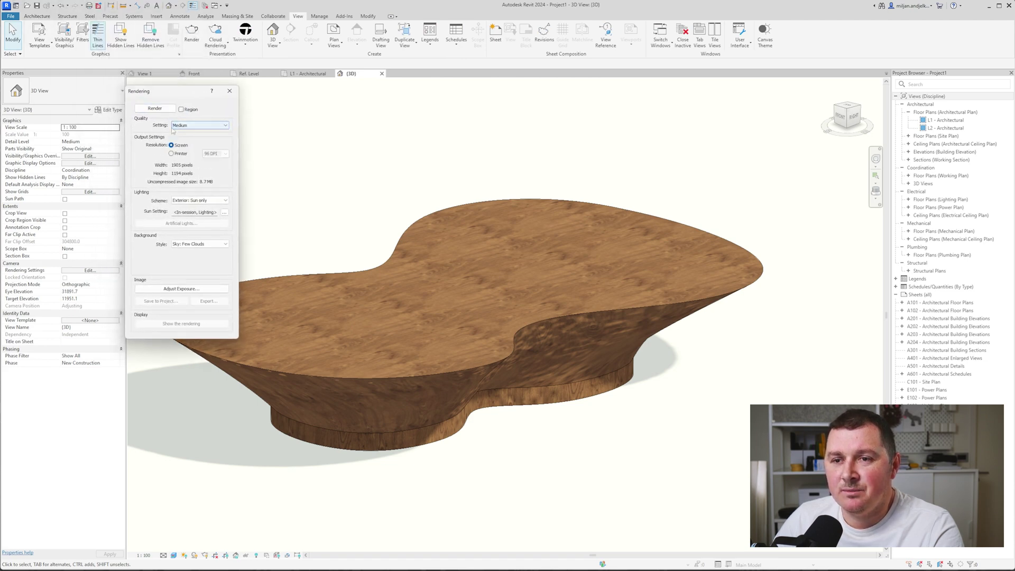
left_click(149, 112)
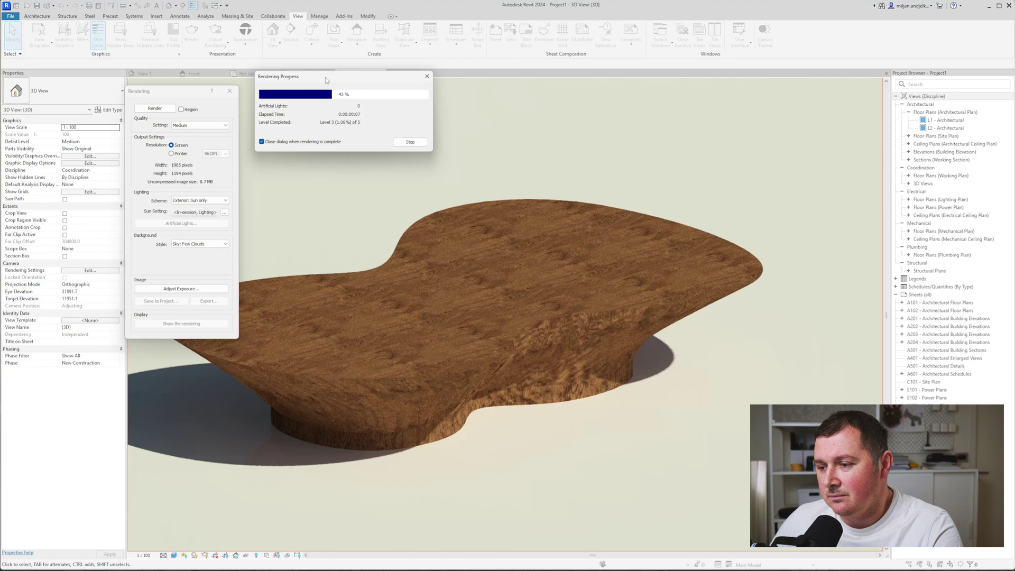
left_click(427, 76)
left_click(780, 156)
left_click(230, 91)
Step: Render a low close-up of the table's flared side at Medium quality, stopping the rendering early
scroll(682, 340, "up", 3)
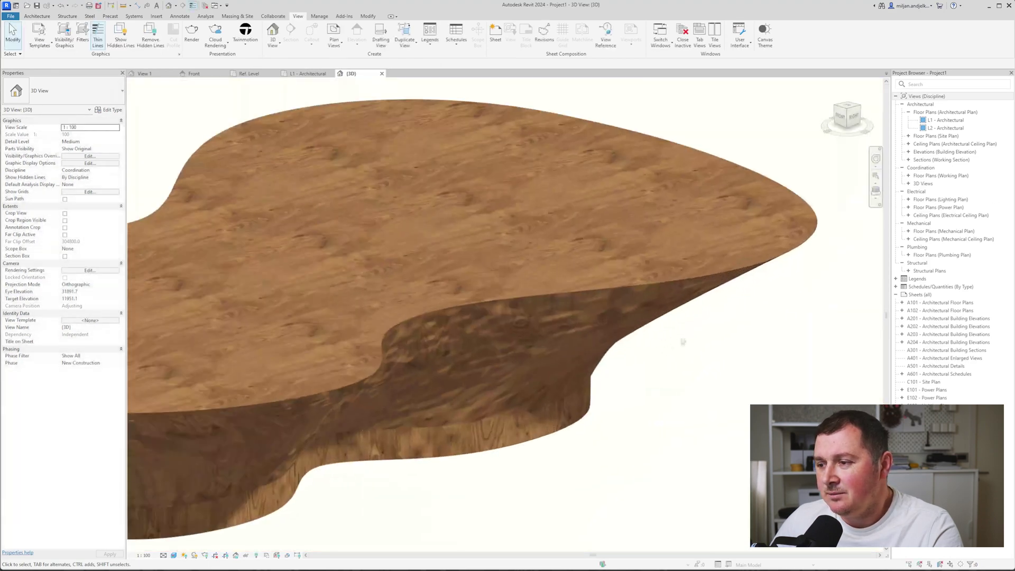
mouse_move(575, 346)
middle_mouse_down("shift")
mouse_move(560, 311)
mouse_move(563, 280)
mouse_move(551, 338)
mouse_move(512, 297)
mouse_move(476, 303)
middle_mouse_up("shift")
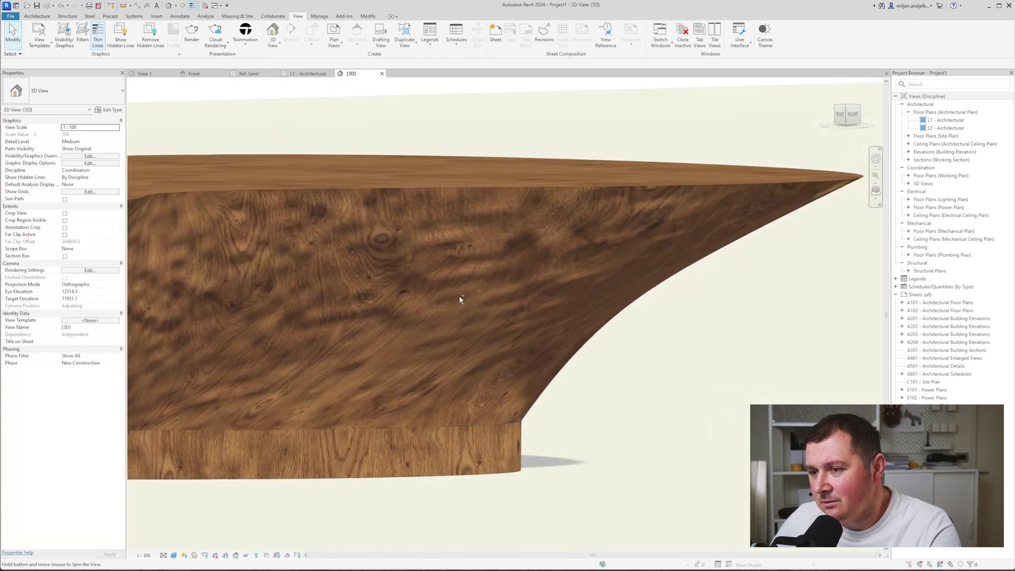
left_click(192, 35)
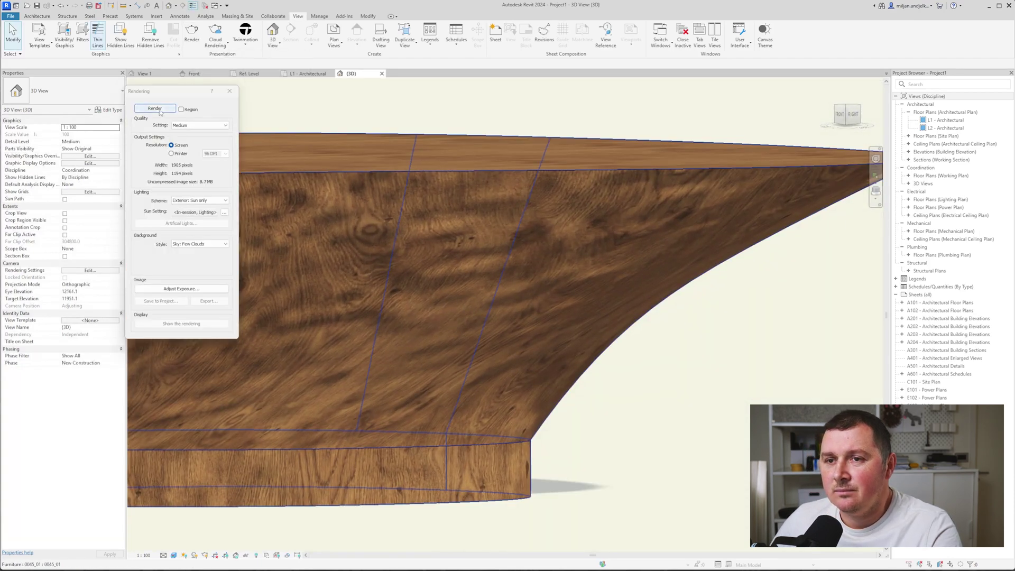
key("Return")
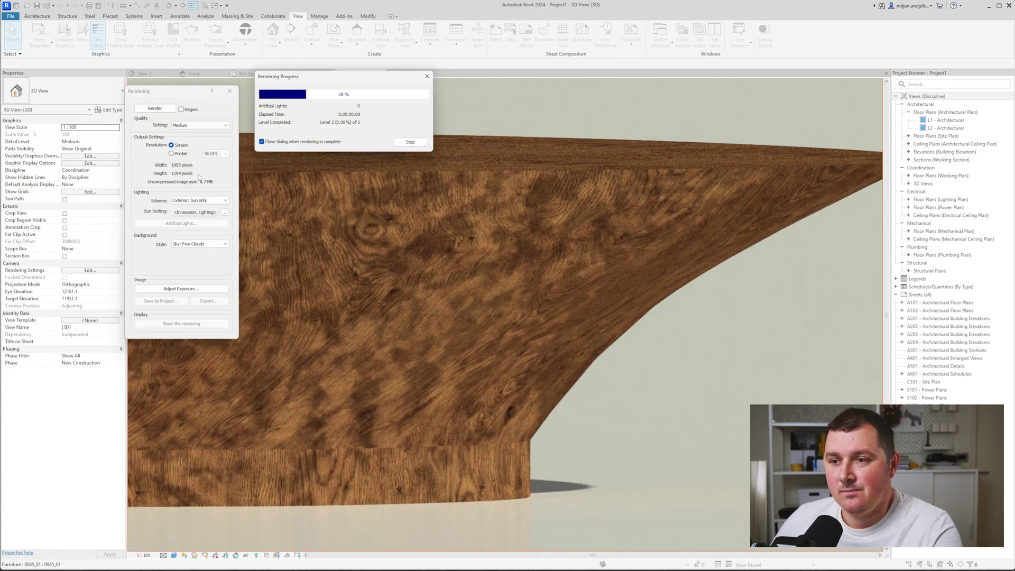
left_click(410, 143)
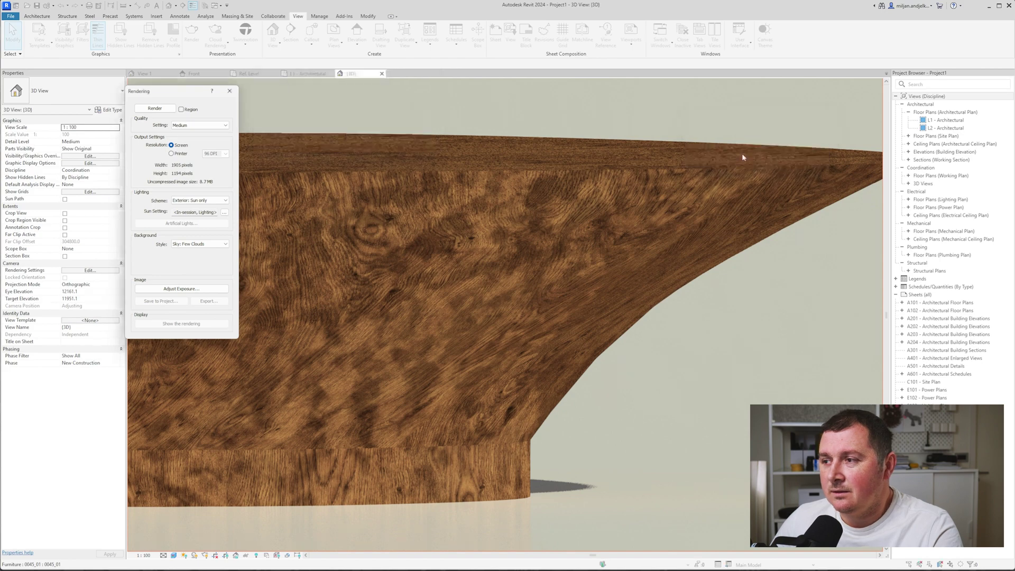
Step: Close the rendering settings, return to the table family and raise the AIE 02 material's bump amount to near its maximum
left_click(229, 91)
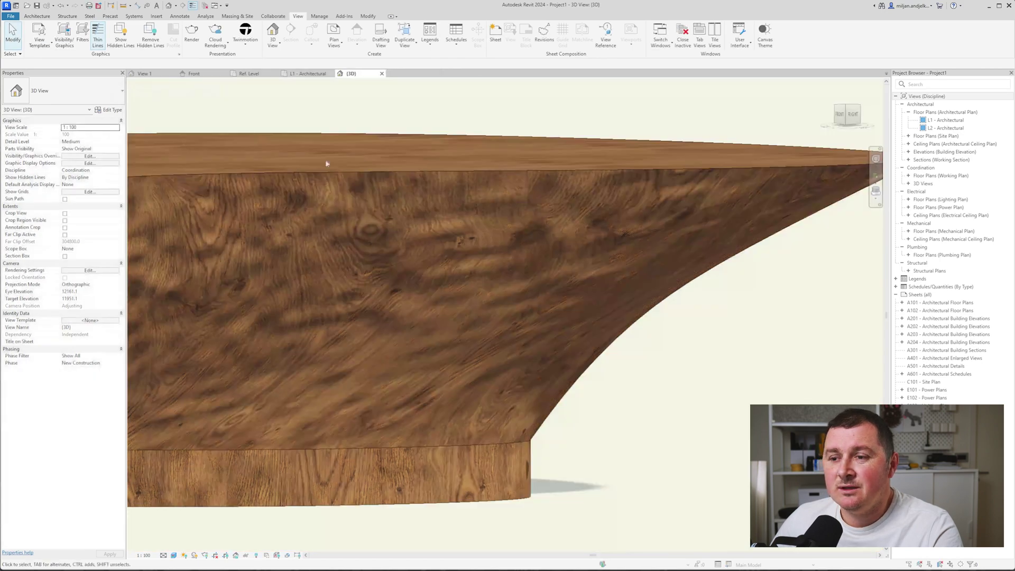
left_click(152, 75)
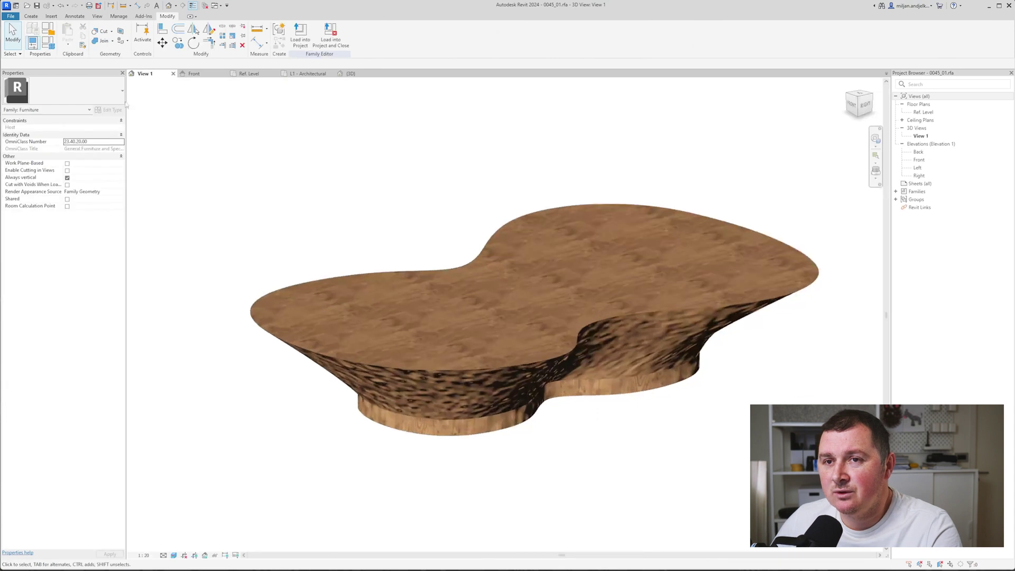
left_click(119, 16)
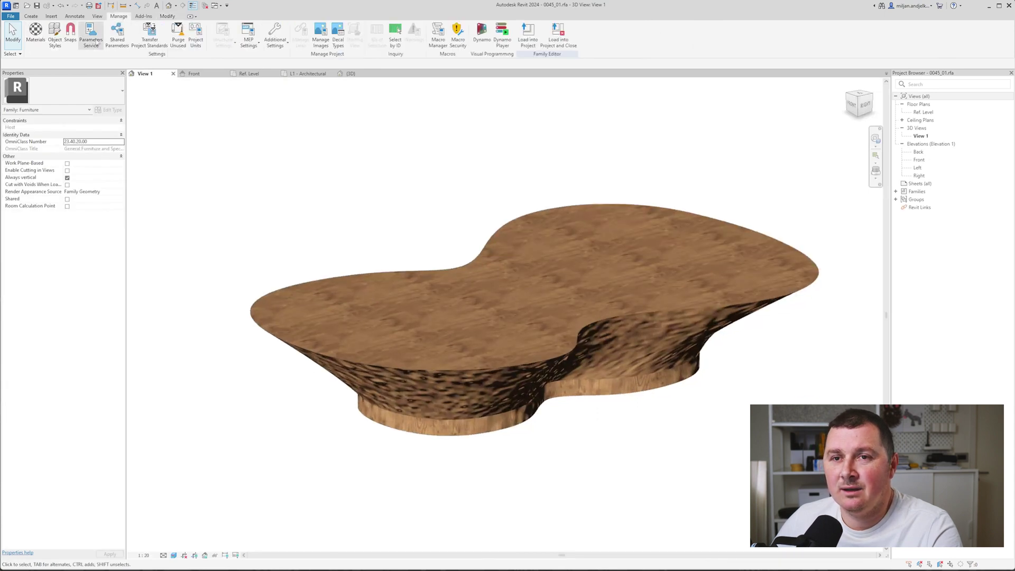
left_click(36, 32)
left_click(333, 147)
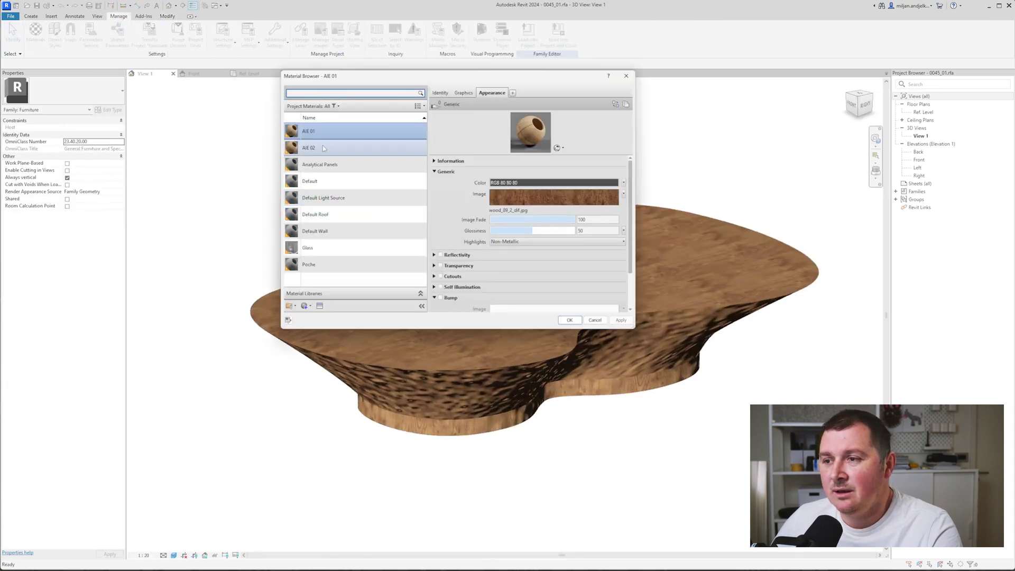
scroll(487, 237, "down", 2)
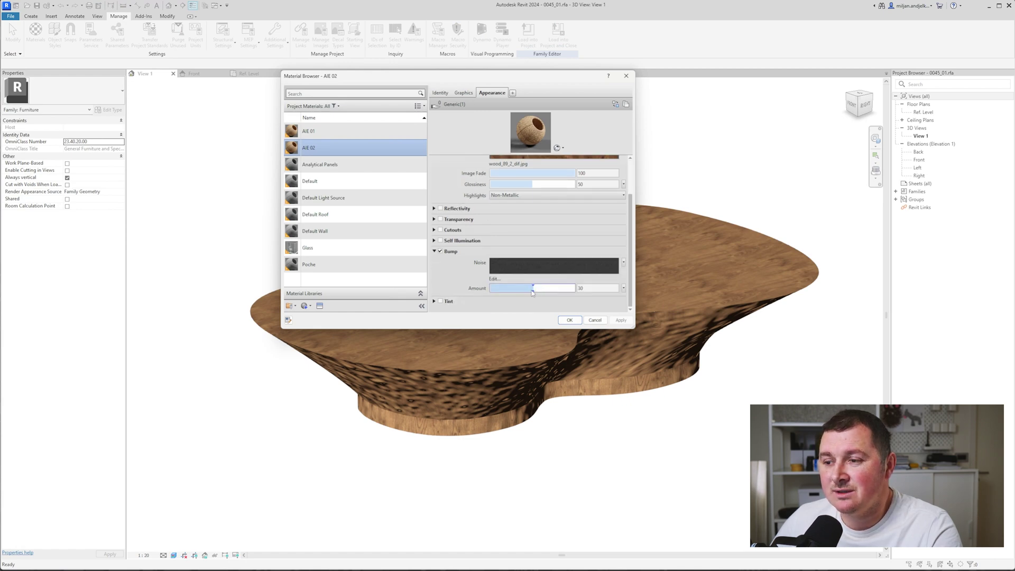
left_click_drag(532, 293, 572, 293)
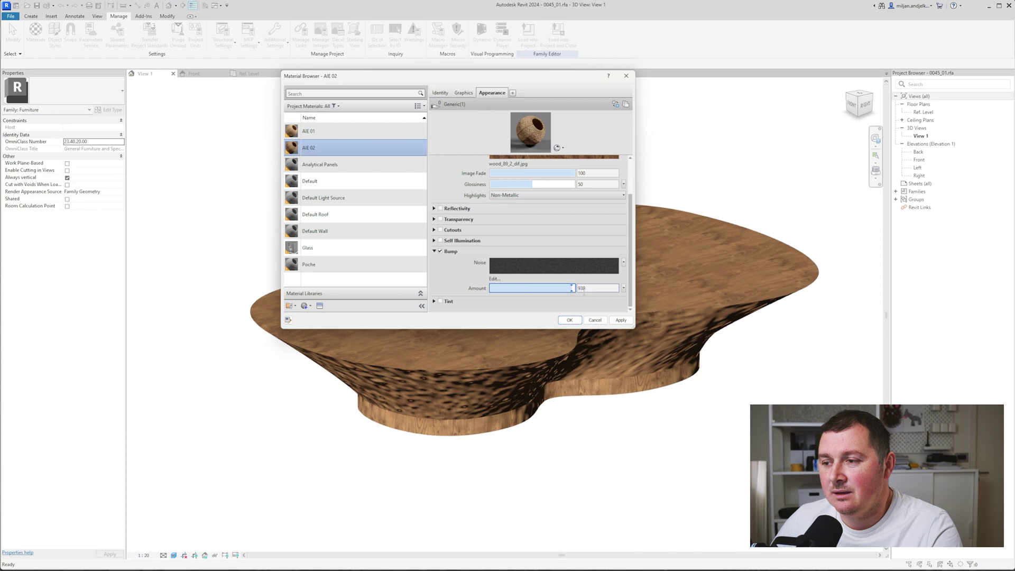
double_click(597, 287)
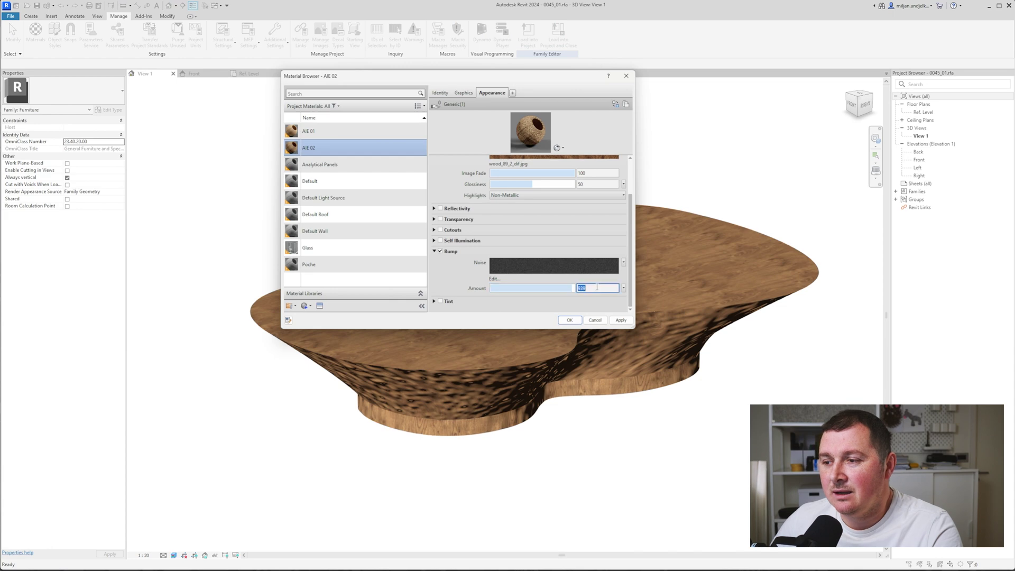
left_click(569, 321)
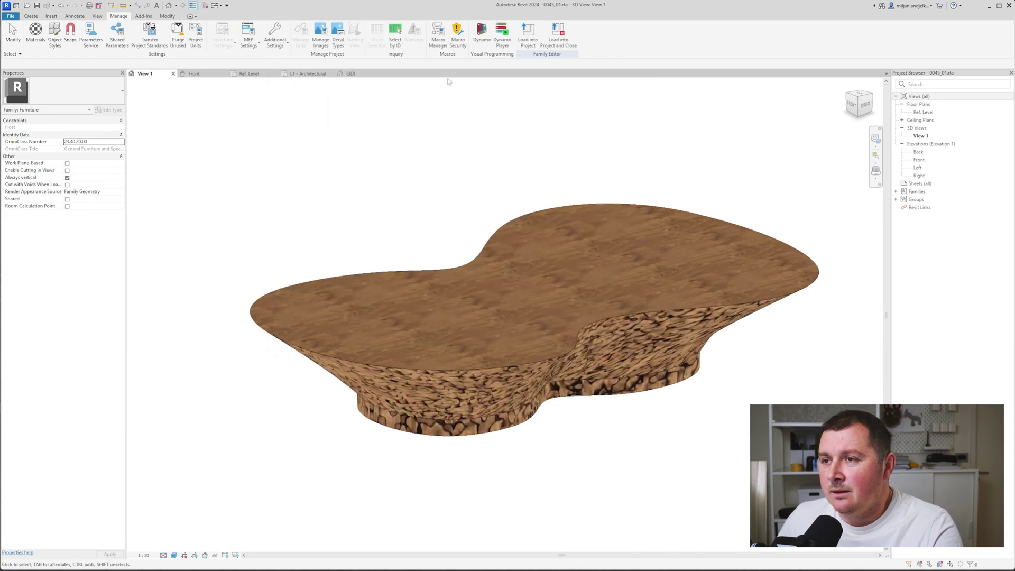
Step: Reload the table family into the project, overwriting the existing version and its parameter values, and return to the 3D view
left_click(527, 35)
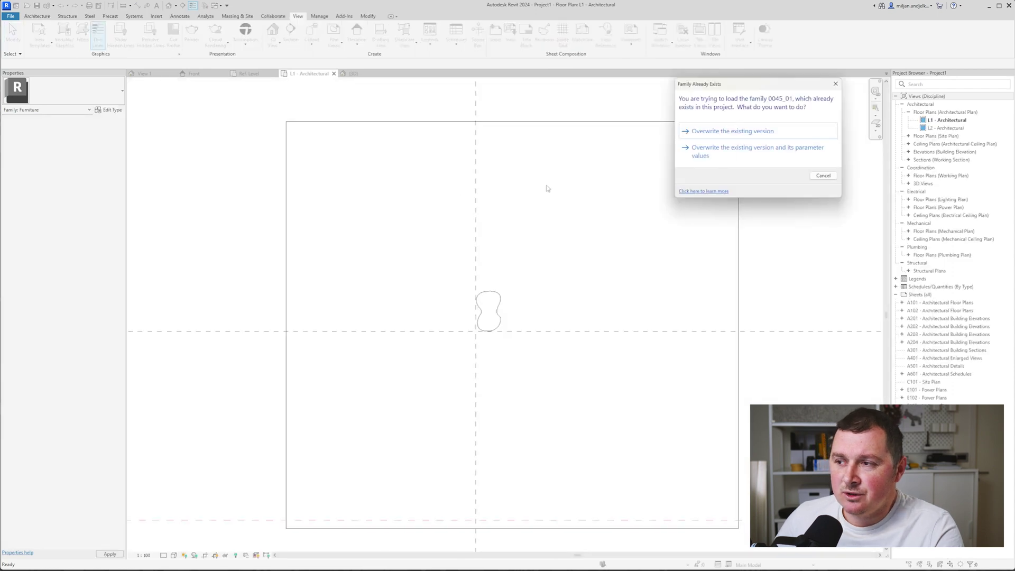
left_click(704, 156)
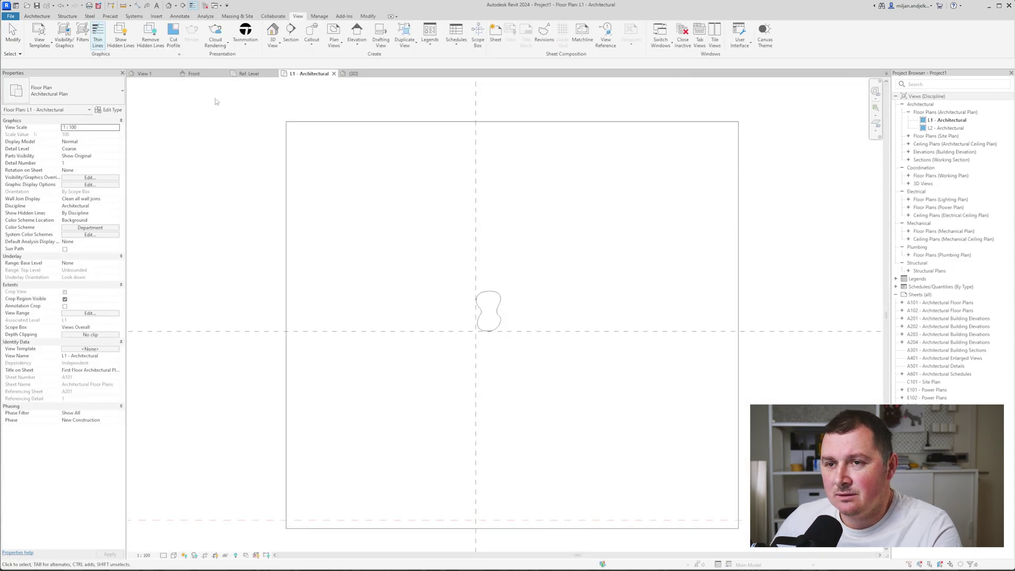
left_click(352, 73)
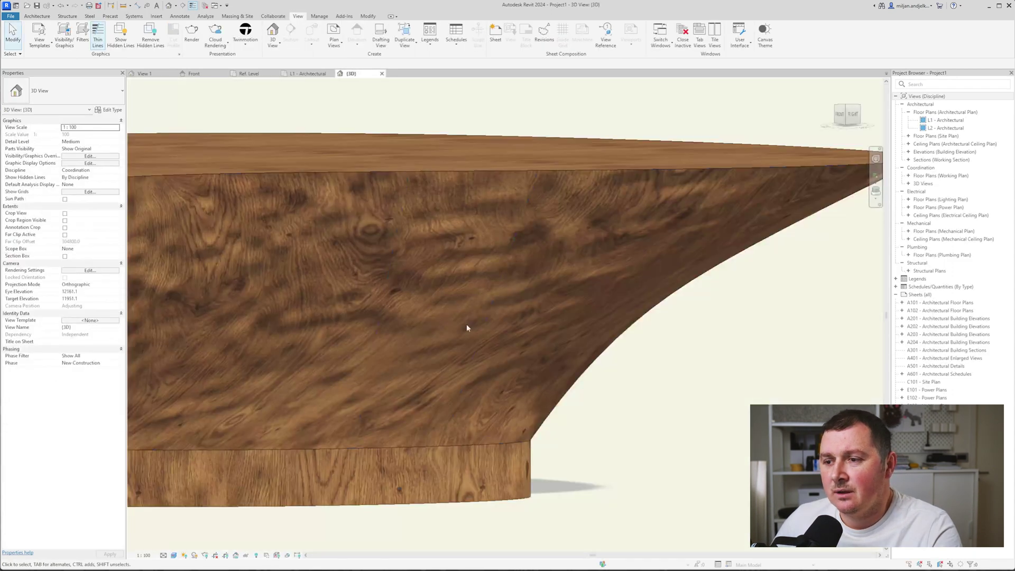
Step: Set the rendering quality to High and render the table's flared end from a slightly higher angle
left_click(191, 35)
left_click(200, 125)
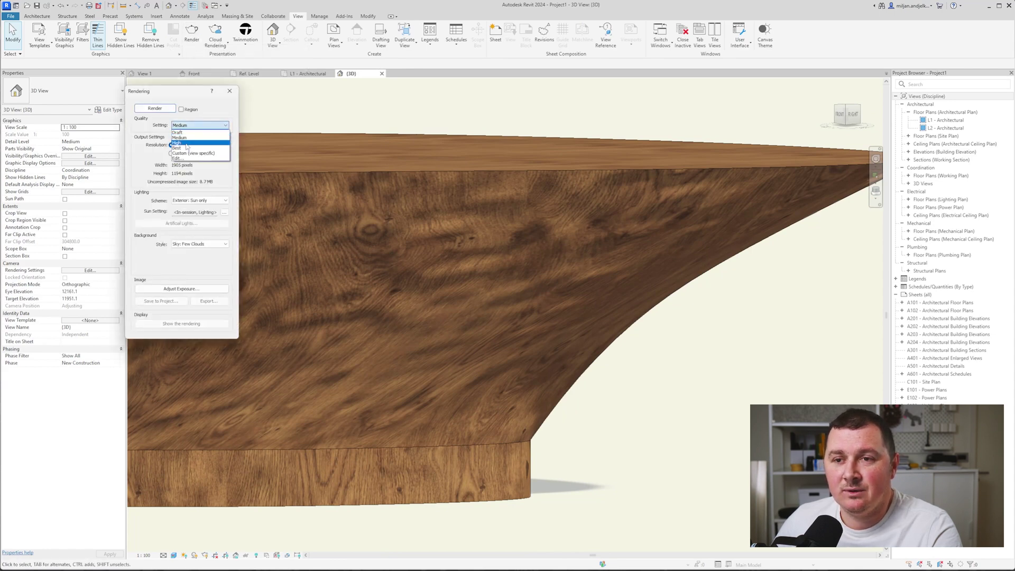
left_click(185, 143)
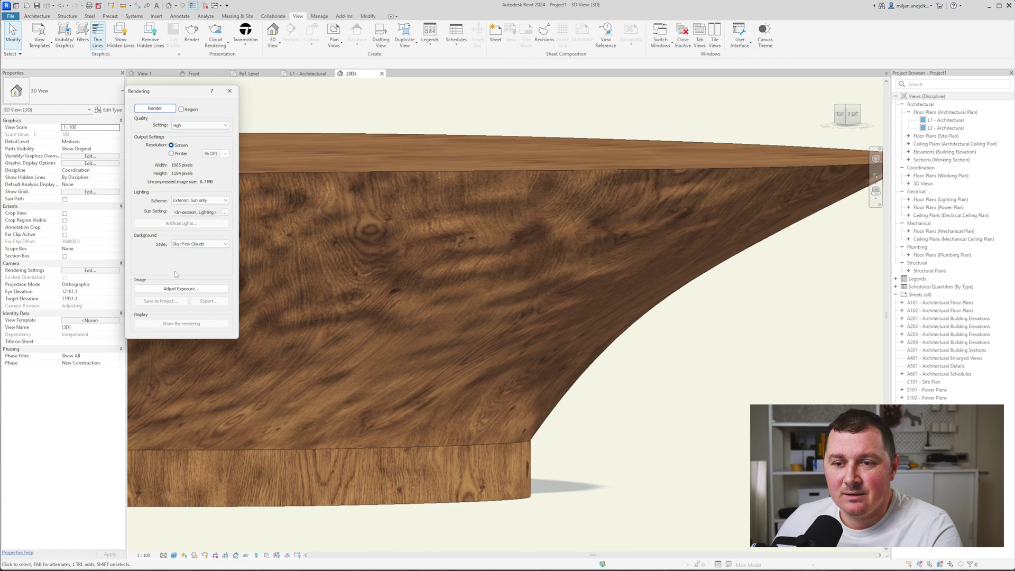
key("Escape")
middle_click_drag(403, 244, 446, 332, "shift")
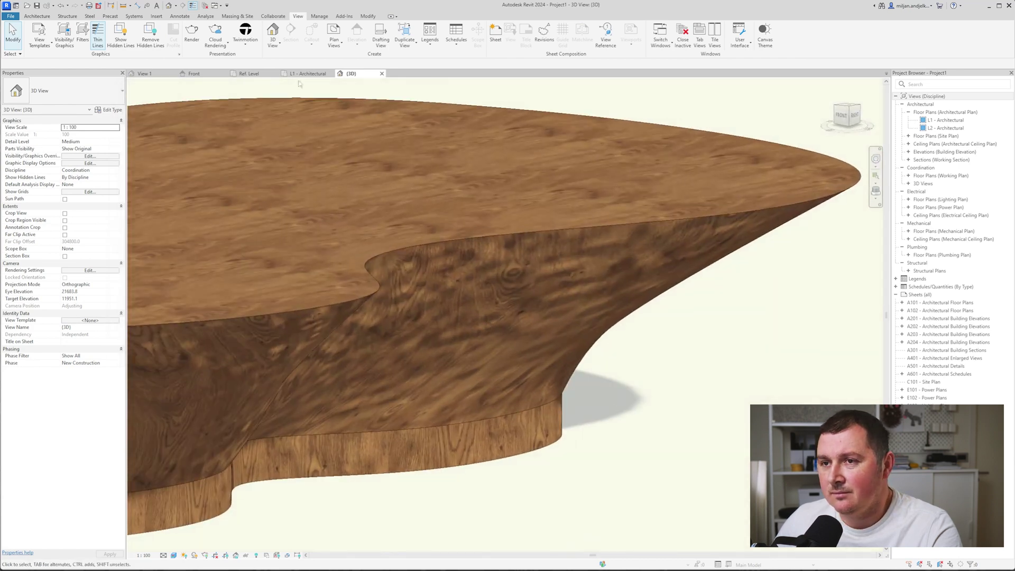
left_click(193, 35)
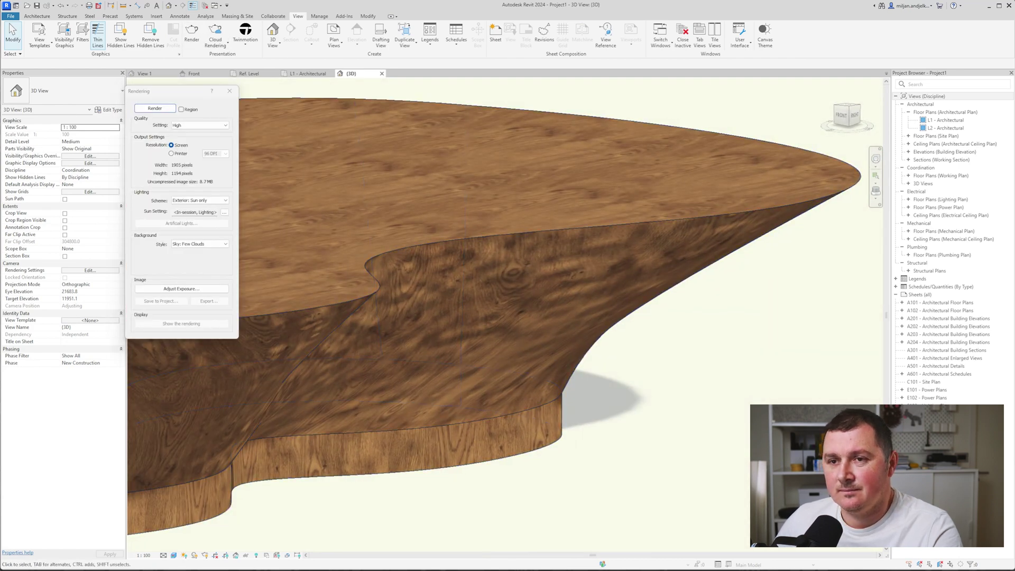
left_click(155, 110)
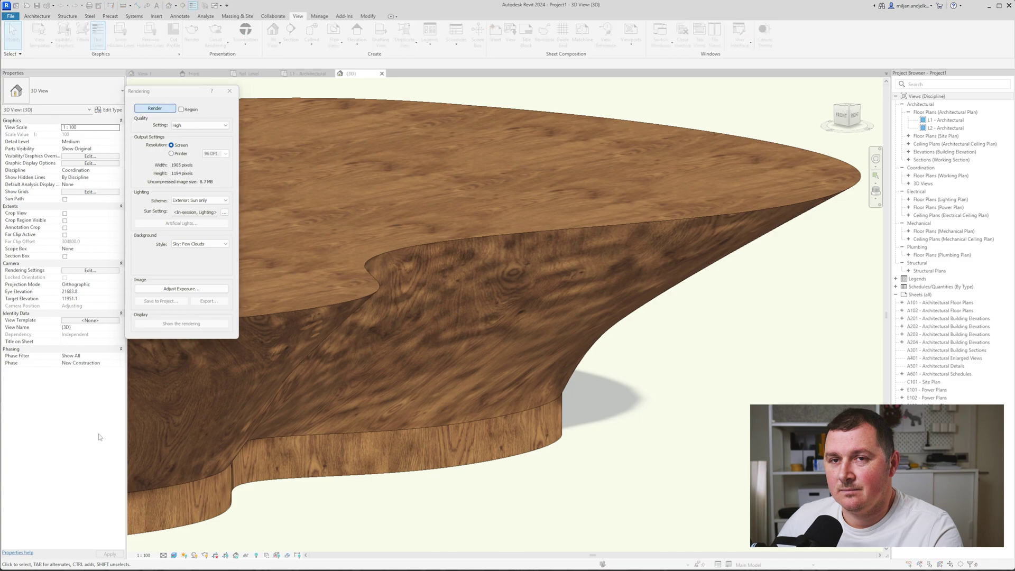